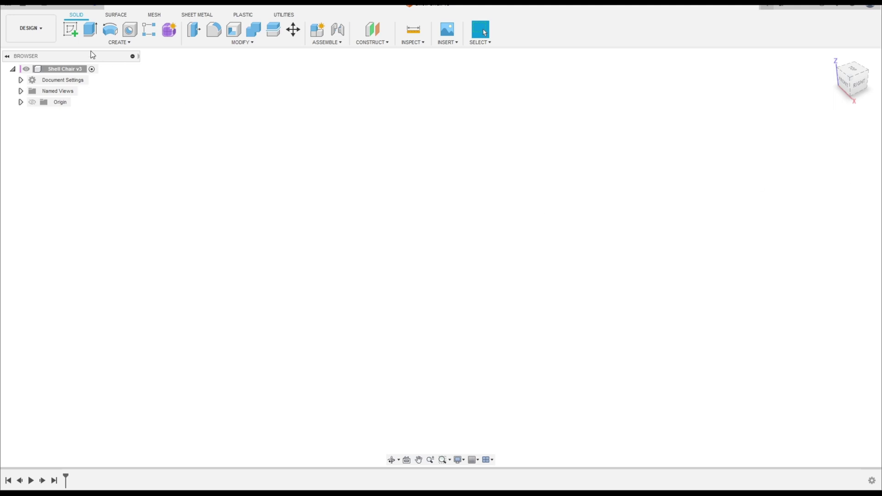
# Start a sketch on the front plane and draw a 525 mm vertical line down from the origin.
pyautogui.click(70, 30)
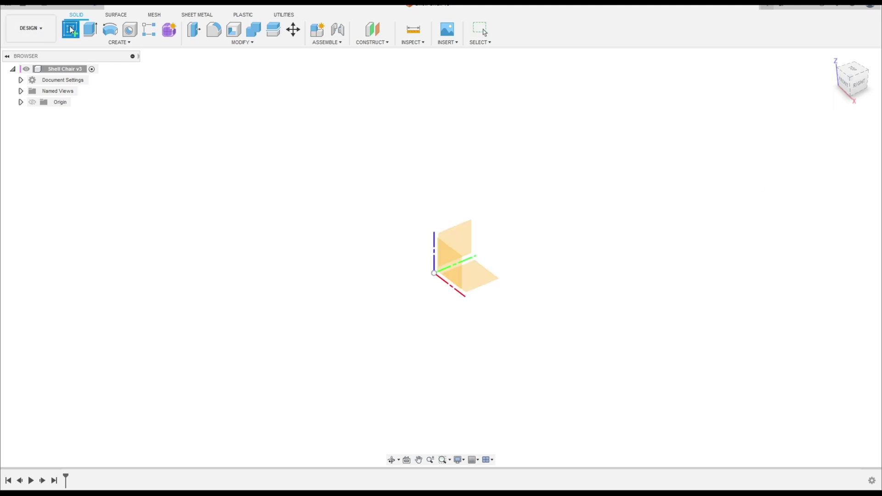
pyautogui.click(448, 256)
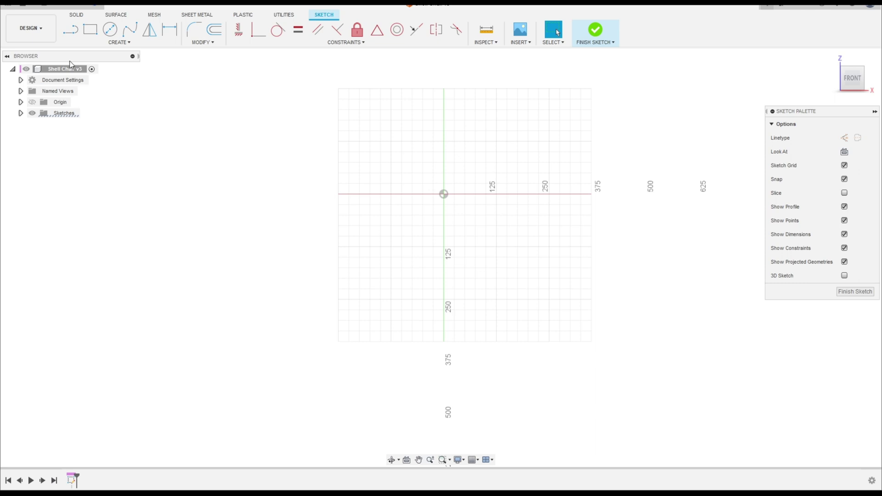
pyautogui.click(70, 29)
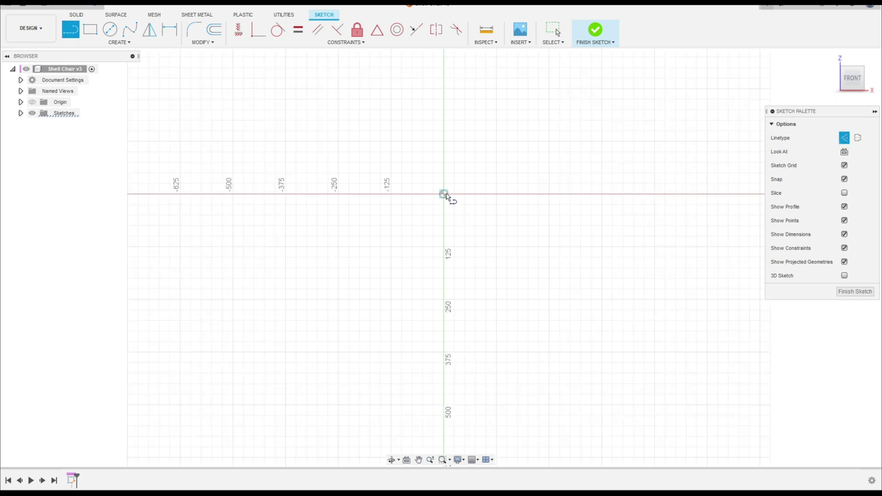
pyautogui.moveTo(446, 196); pyautogui.dragTo(445, 303)
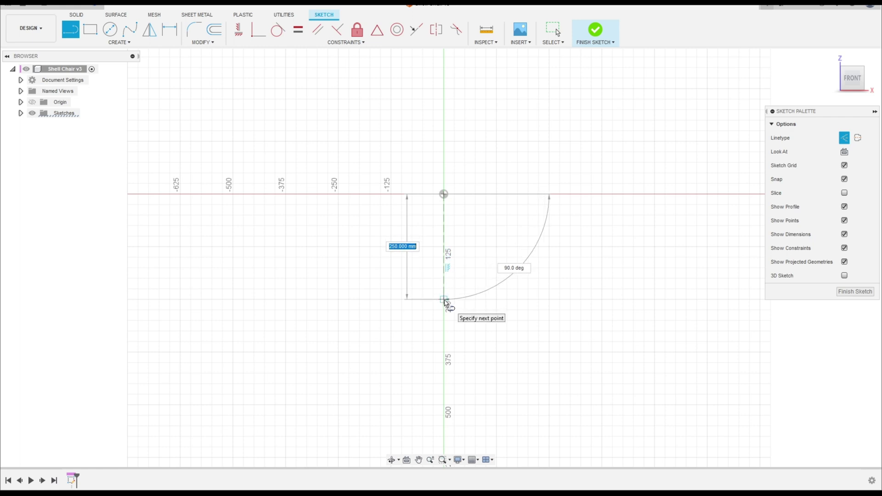
pyautogui.write('525')
pyautogui.press('Return')
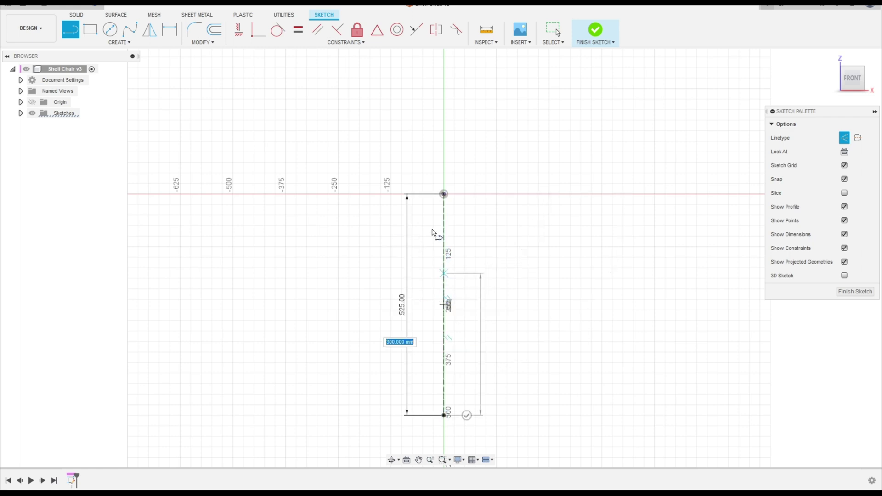
pyautogui.press('Escape')
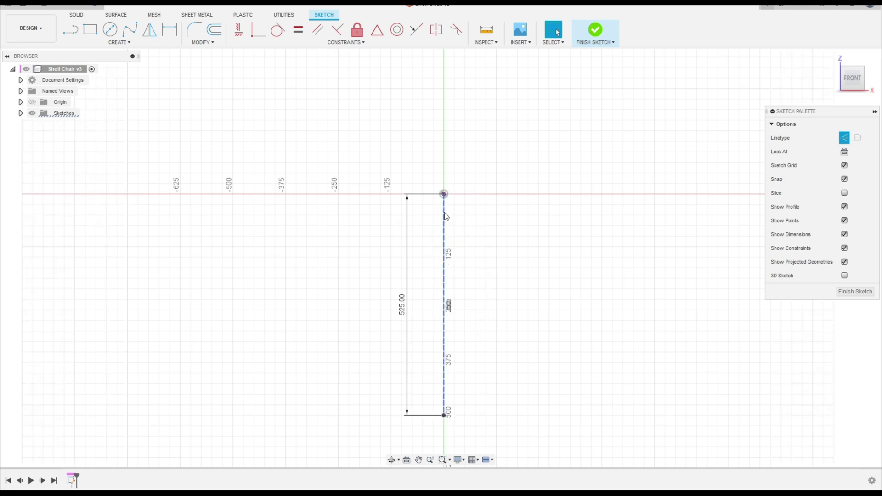
# Draw a second 525 mm line from the origin angled down-left and begin an angle dimension on it.
pyautogui.press('l')
pyautogui.click(443, 194)
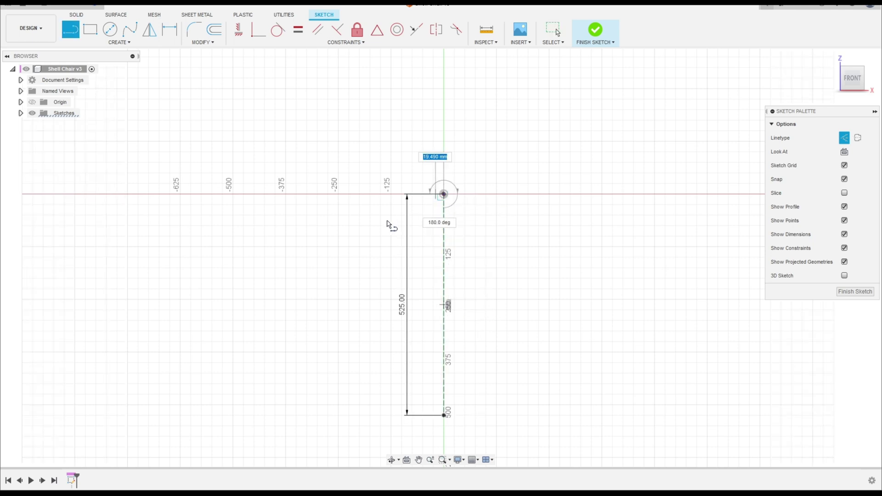
pyautogui.write('525')
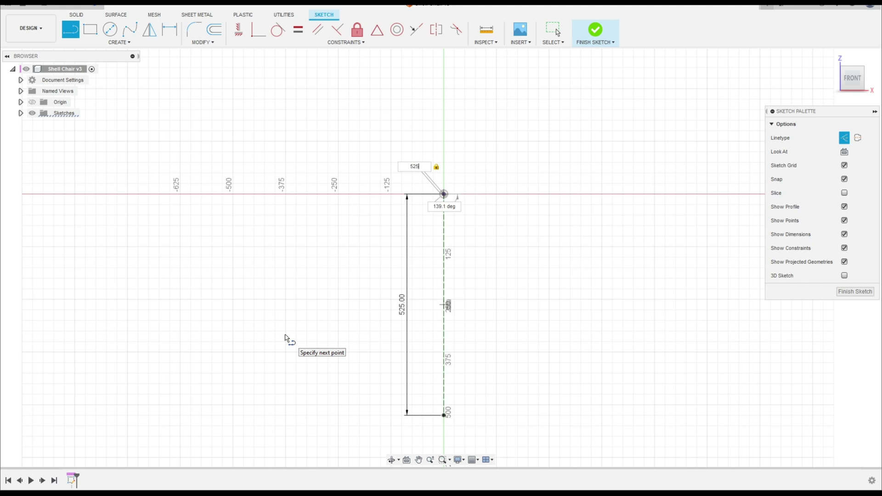
pyautogui.click(285, 339)
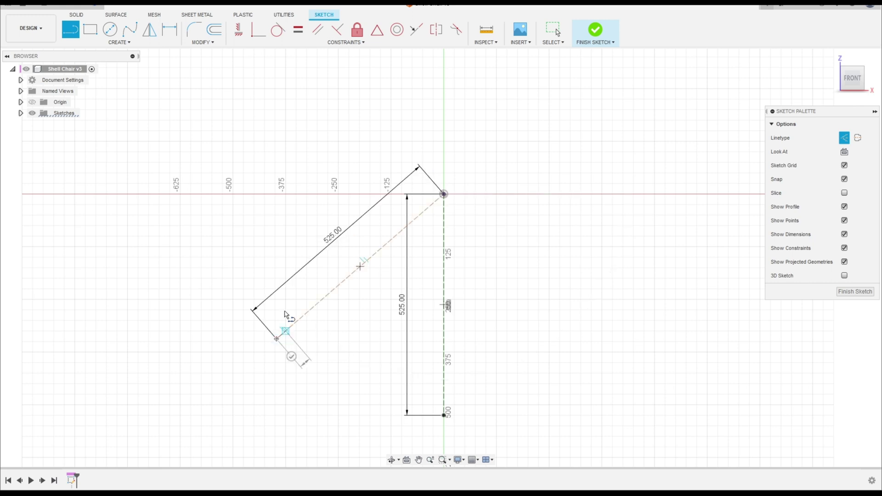
pyautogui.press('Escape')
pyautogui.click(169, 29)
pyautogui.click(369, 261)
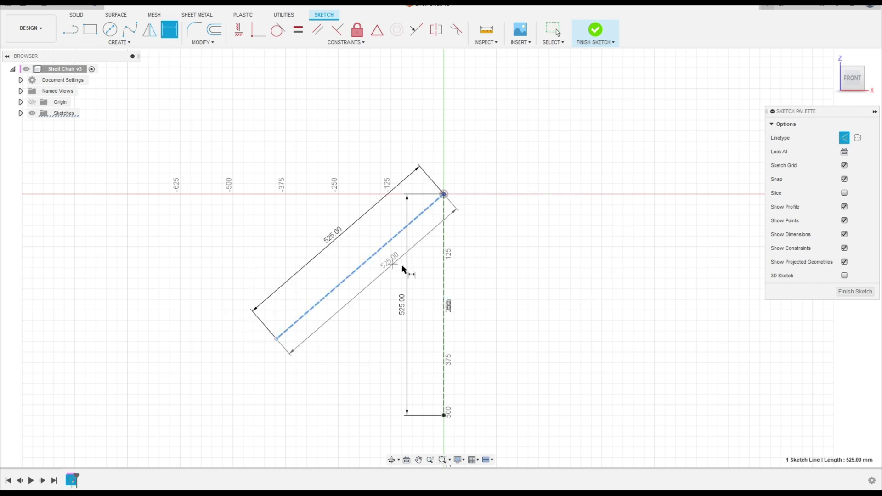
# Dimension the angle between the vertical and angled 525 mm lines at 37.2° and position its label.
pyautogui.click(443, 288)
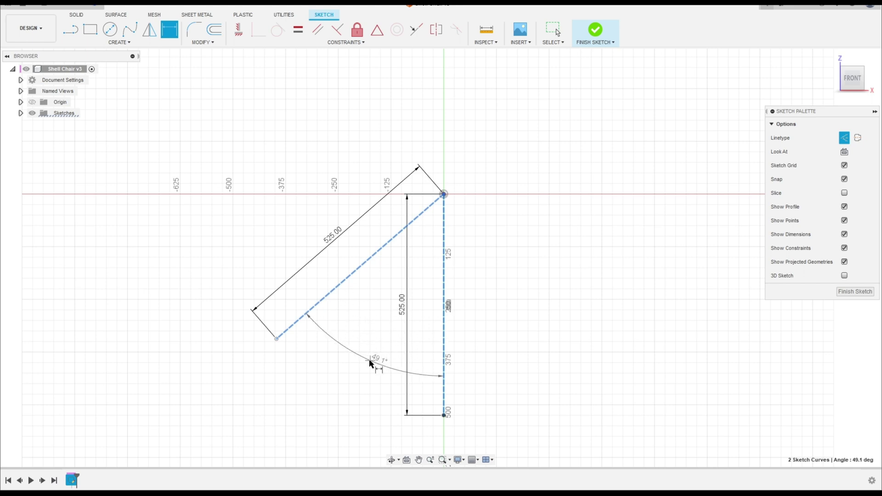
pyautogui.click(370, 363)
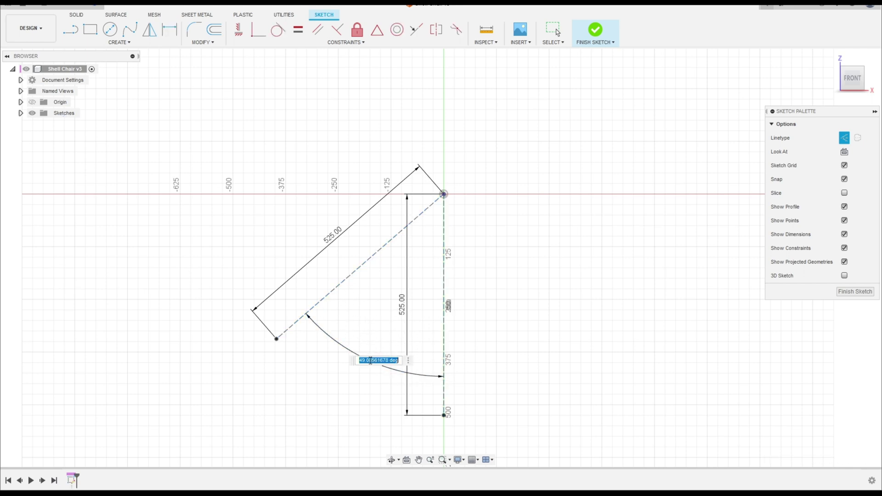
pyautogui.write('37,2')
pyautogui.press('Return')
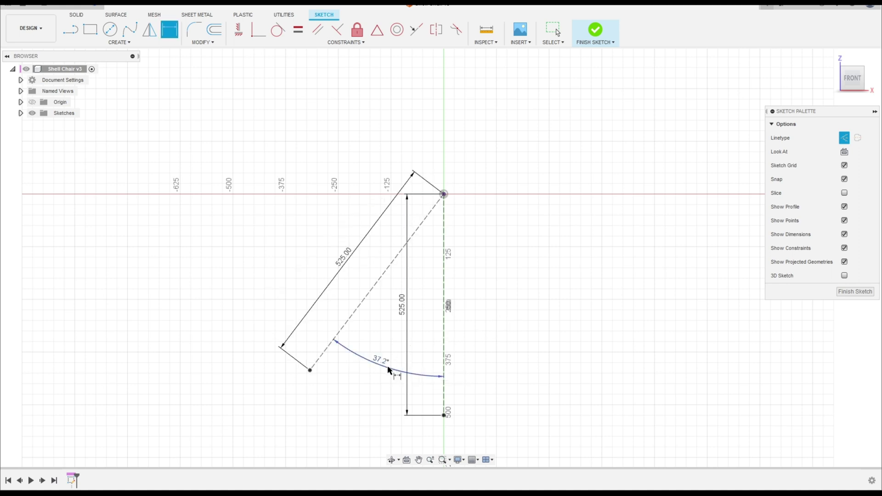
pyautogui.moveTo(389, 370); pyautogui.dragTo(486, 327)
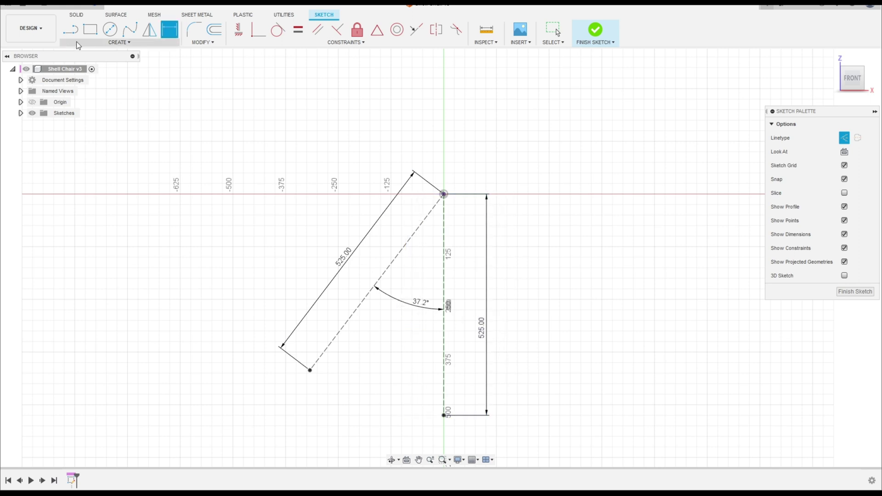
pyautogui.click(70, 29)
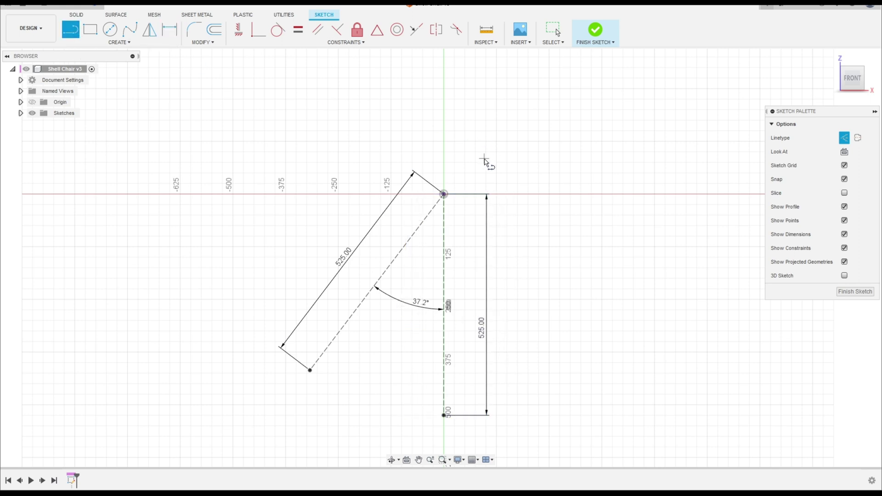
# Draw a 490 mm line from the origin out to the right.
pyautogui.click(444, 193)
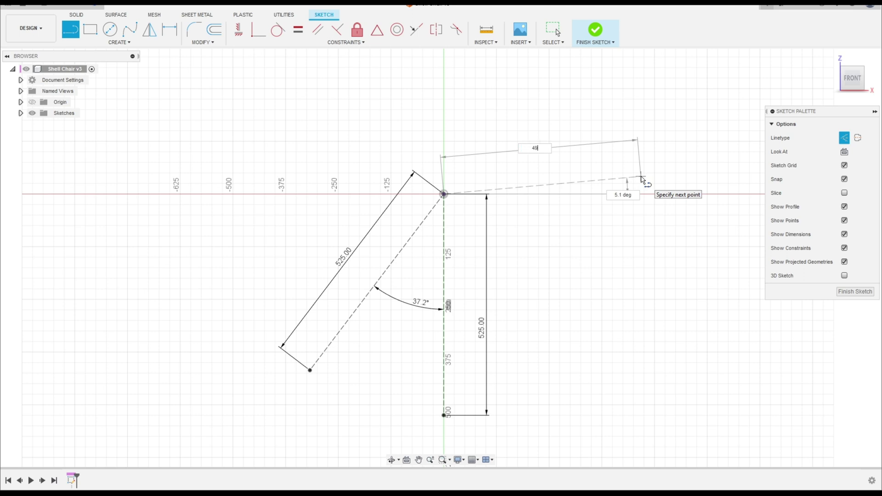
pyautogui.press('Tab')
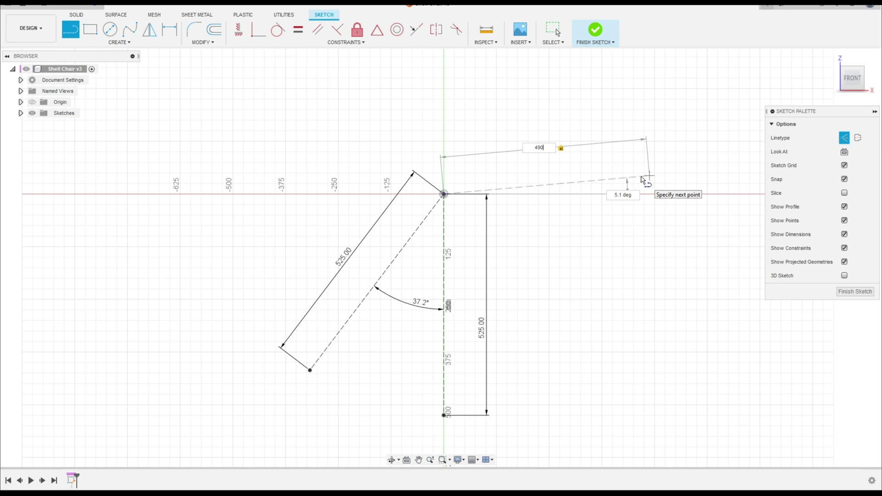
pyautogui.click(642, 179)
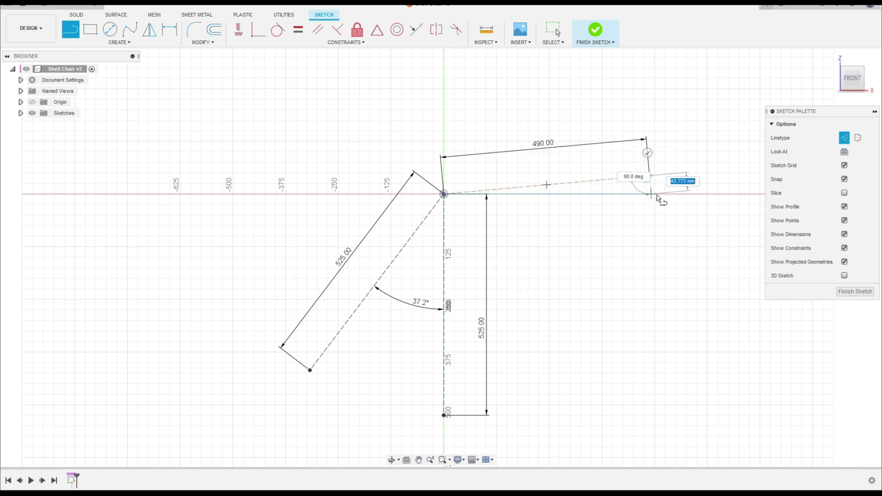
pyautogui.press('Escape')
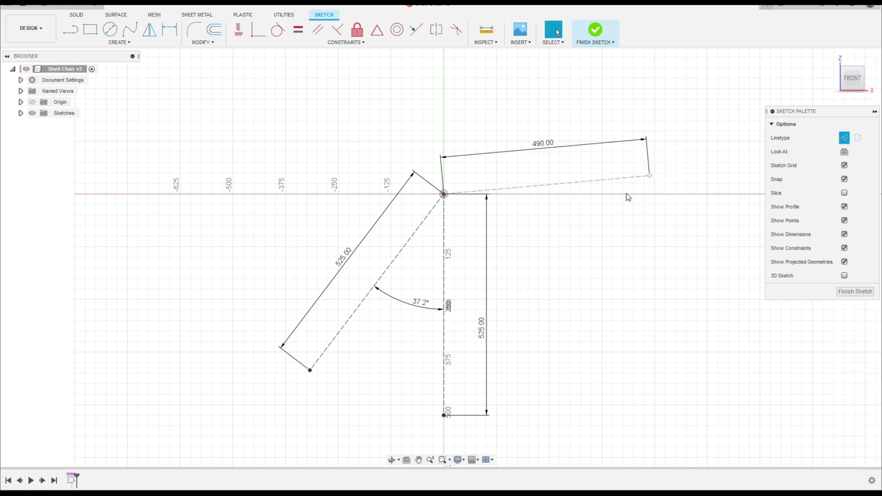
# Dimension the 490 mm line's end 10 mm above the origin and tidy the 525.00 and 10.00 labels.
pyautogui.click(169, 29)
pyautogui.click(650, 178)
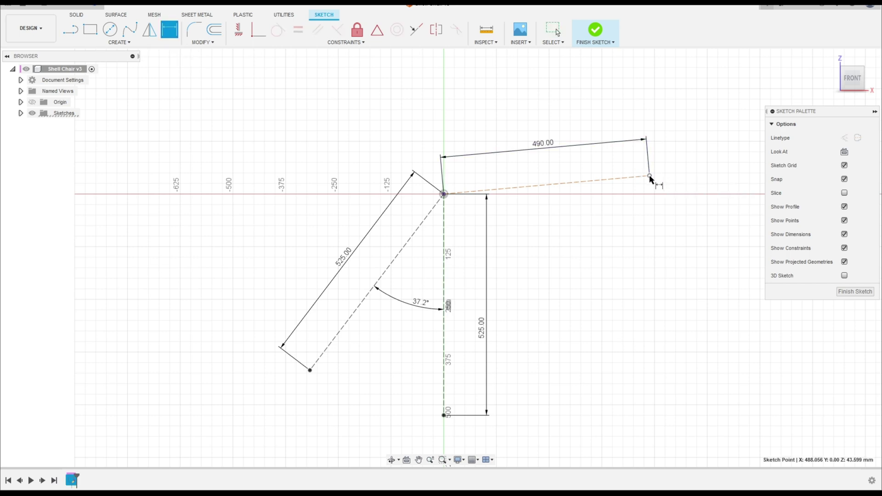
pyautogui.click(444, 194)
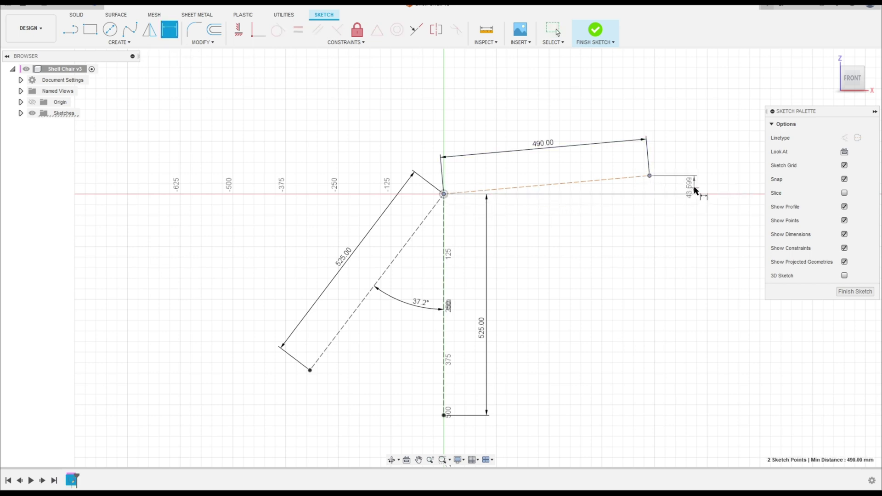
pyautogui.click(695, 189)
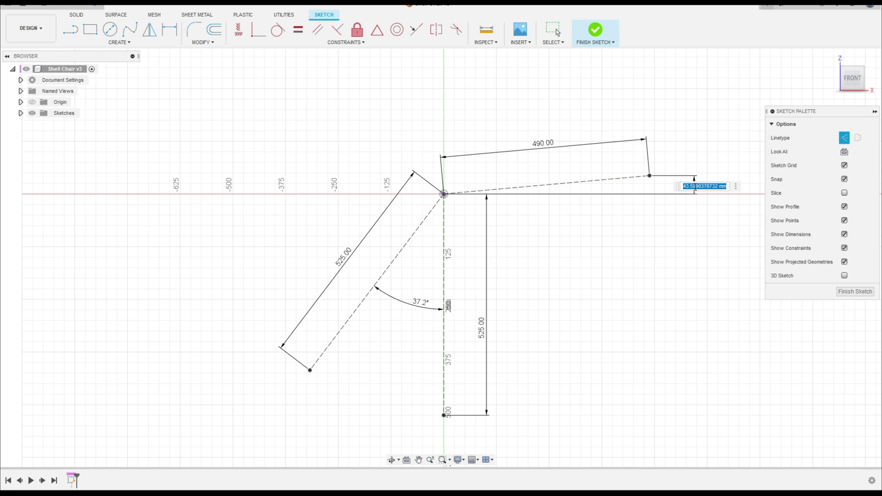
pyautogui.write('10')
pyautogui.press('Return')
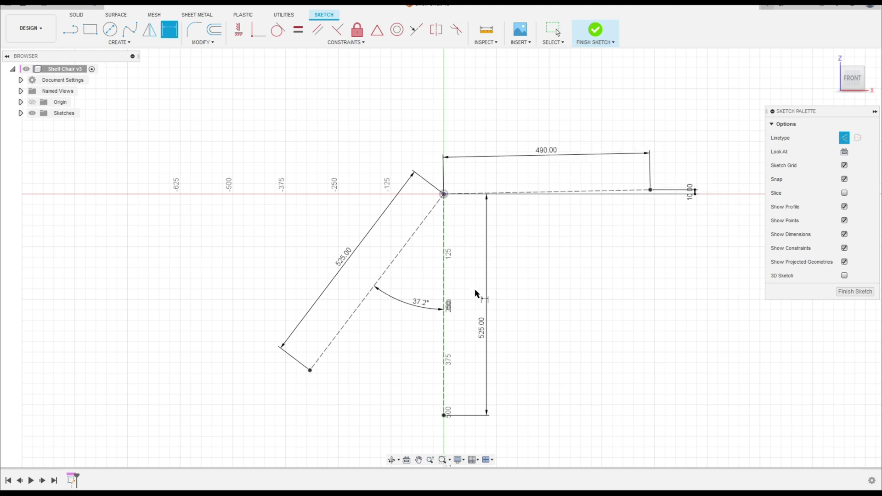
pyautogui.press('Escape')
pyautogui.moveTo(476, 289); pyautogui.dragTo(709, 236)
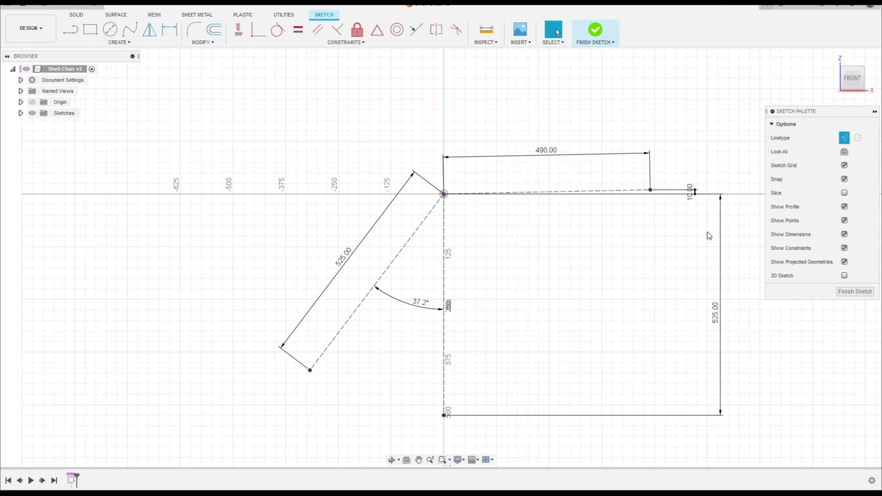
pyautogui.moveTo(694, 189); pyautogui.dragTo(667, 160)
# Draw a diagonal line down-right from the origin and dimension its end 488 mm from the vertical line.
pyautogui.press('l')
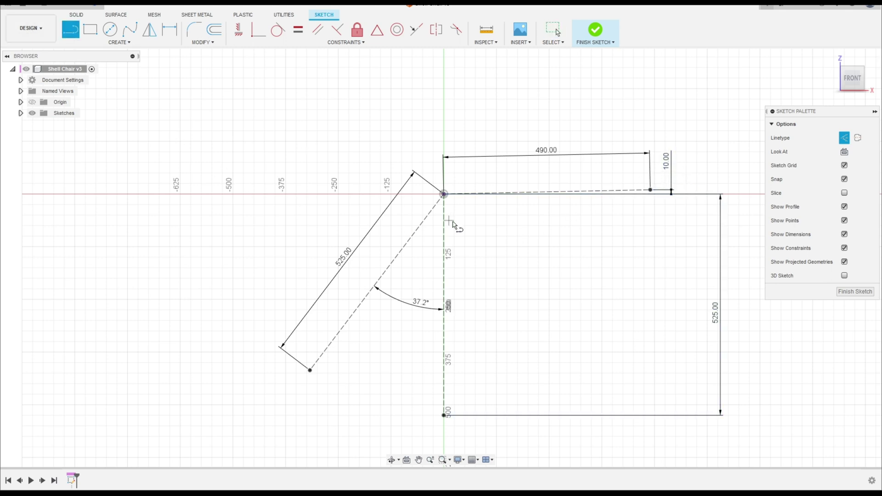
pyautogui.click(444, 194)
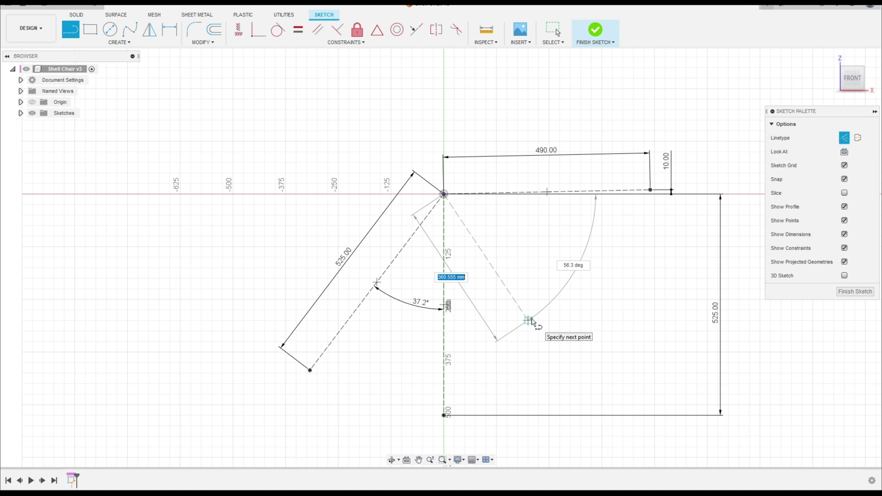
pyautogui.click(570, 367)
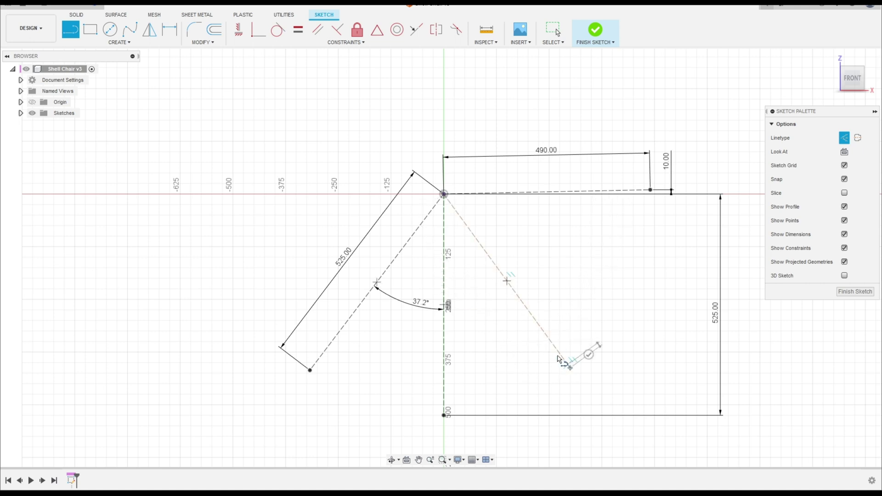
pyautogui.press('Escape')
pyautogui.press('d')
pyautogui.moveTo(570, 383); pyautogui.dragTo(557, 236, button='middle')
pyautogui.click(555, 226)
pyautogui.click(426, 243)
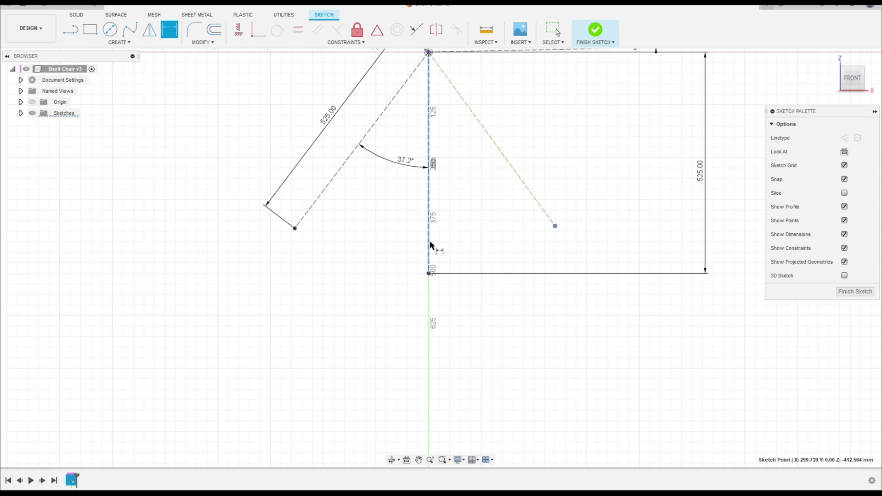
pyautogui.click(476, 375)
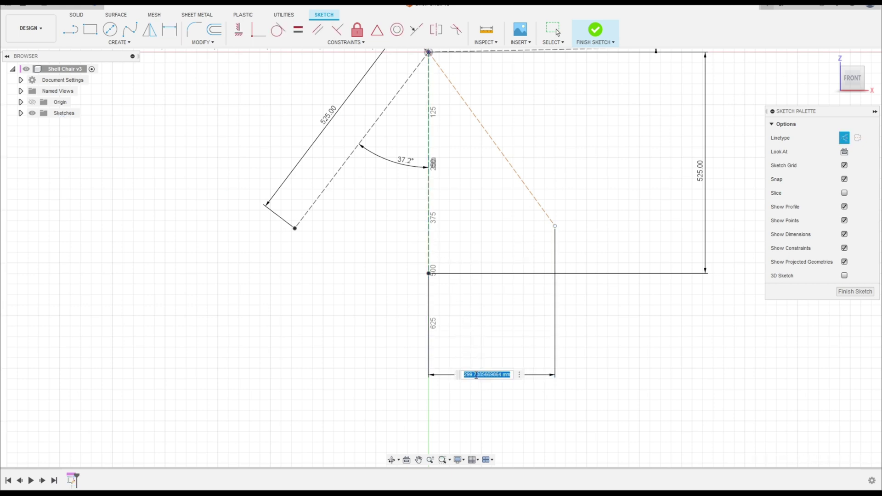
pyautogui.write('488')
pyautogui.press('Return')
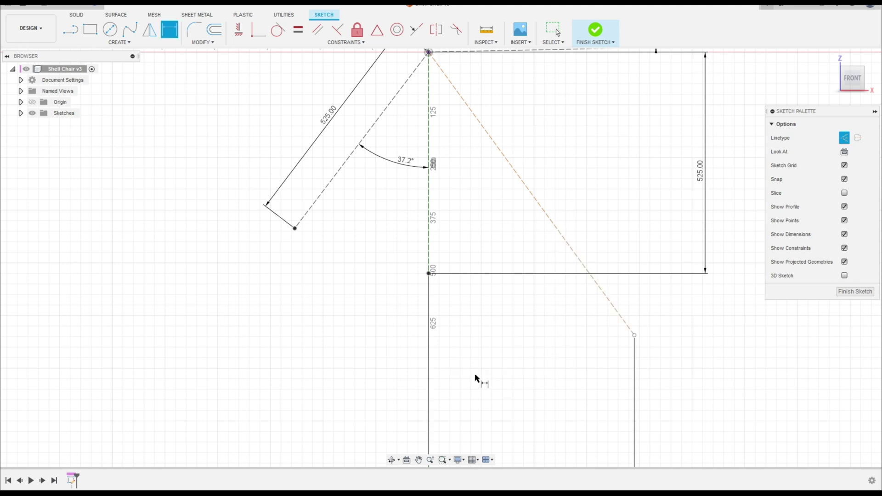
# Dimension the diagonal's end 723.45 mm below the origin and move the 10.00 label aside.
pyautogui.scroll(-2, 465, 272)
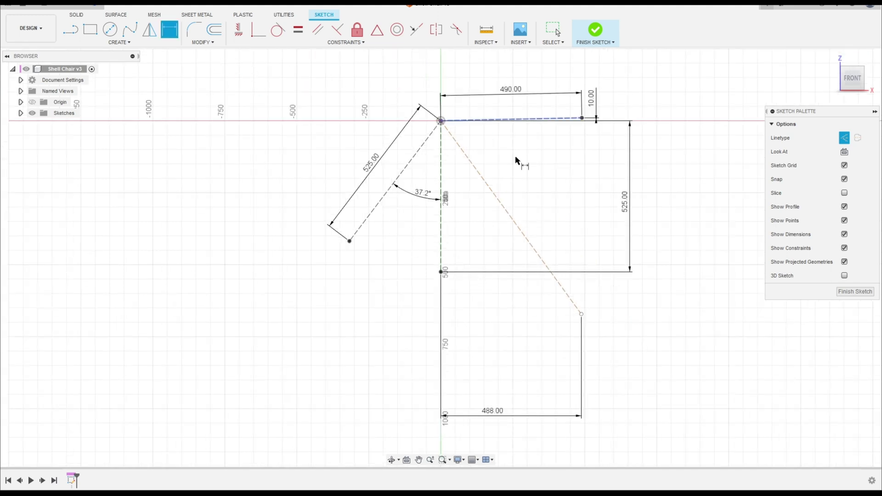
pyautogui.click(581, 314)
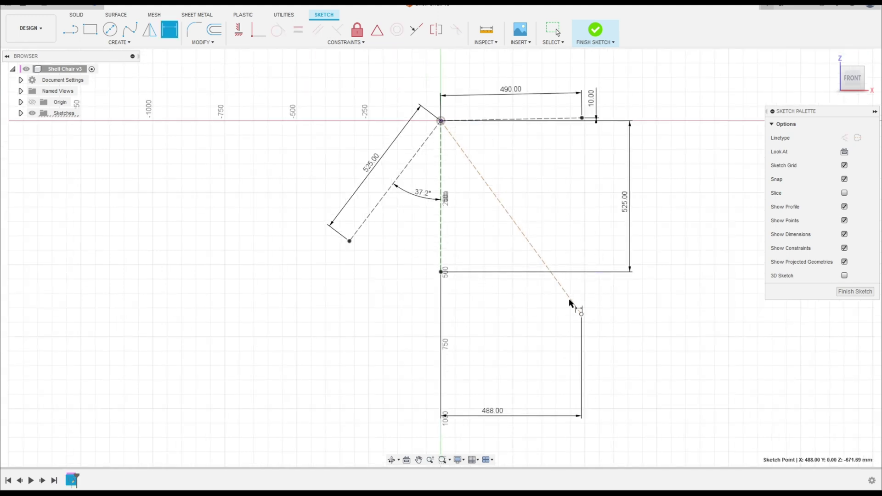
pyautogui.click(441, 121)
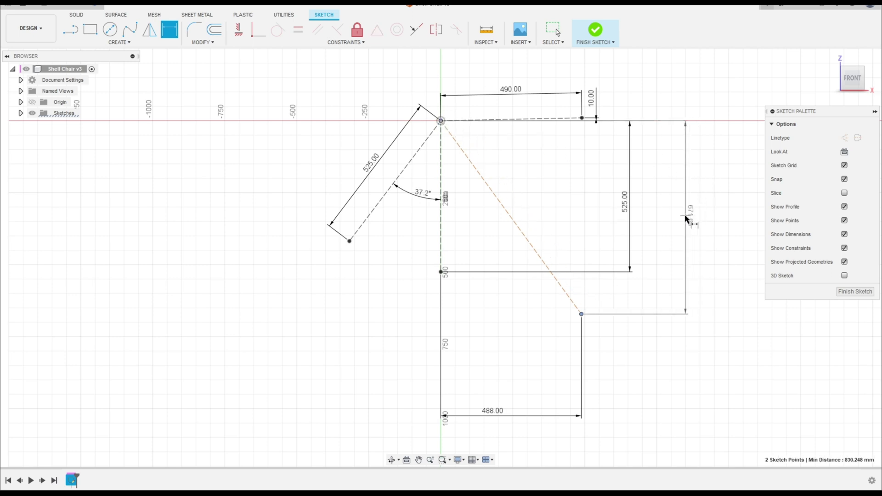
pyautogui.click(683, 216)
pyautogui.write('723,45')
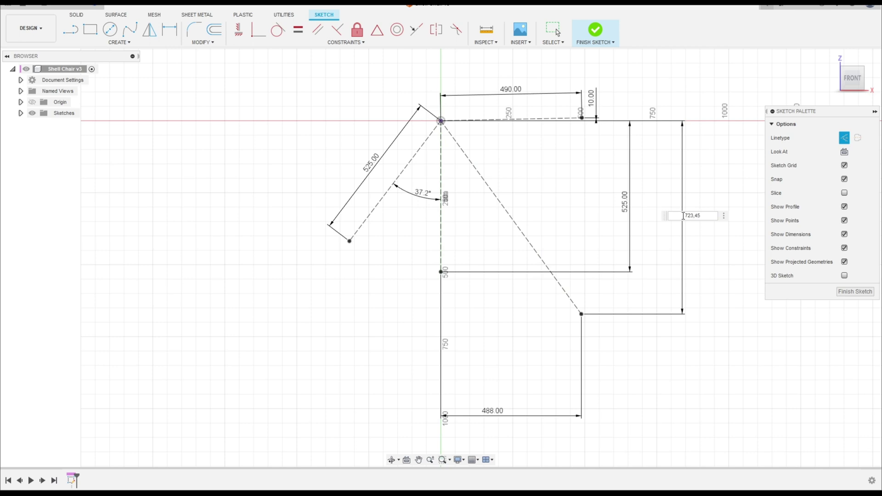
pyautogui.press('Return')
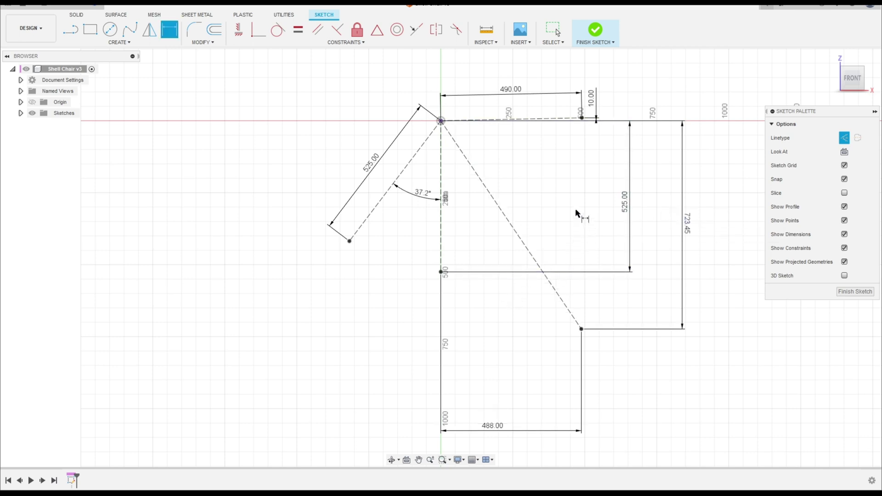
pyautogui.scroll(-1, 572, 202)
pyautogui.press('Escape')
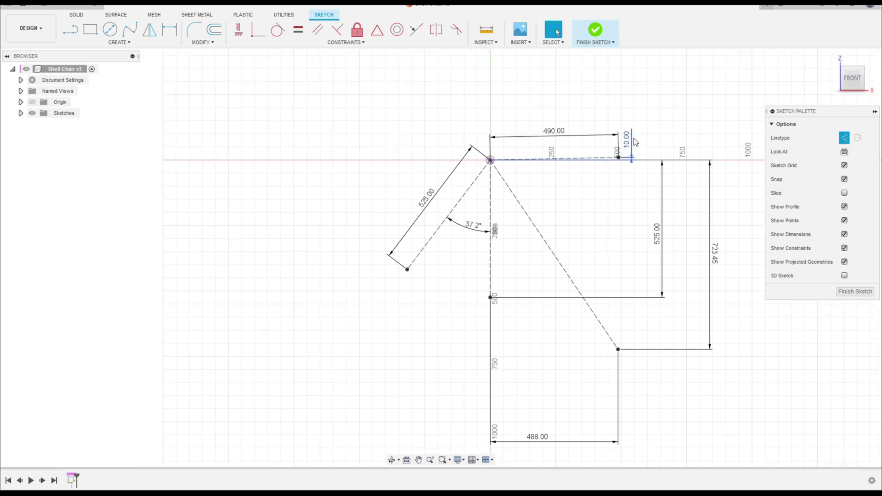
pyautogui.moveTo(635, 142); pyautogui.dragTo(652, 126)
pyautogui.moveTo(644, 214); pyautogui.dragTo(571, 203, button='middle')
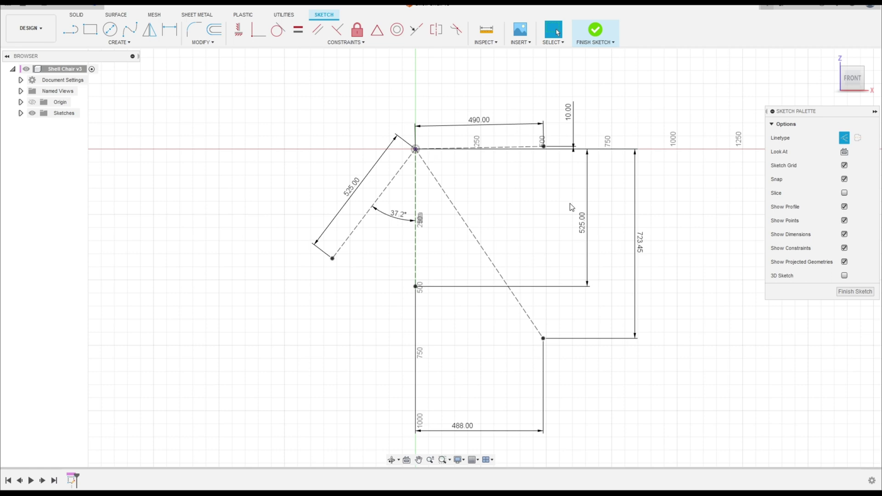
pyautogui.press('super+shift+s')
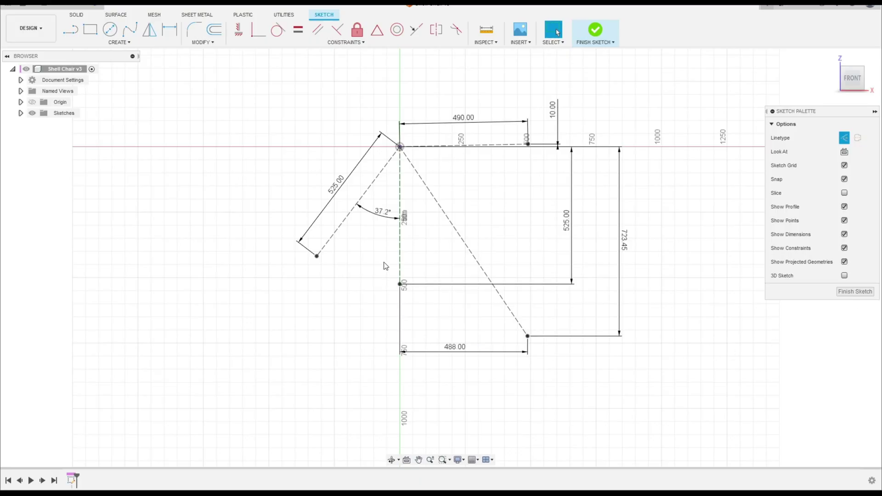
# Draw a solid origin-centred arc from the backrest line's end to the dashed diagonal.
pyautogui.click(131, 43)
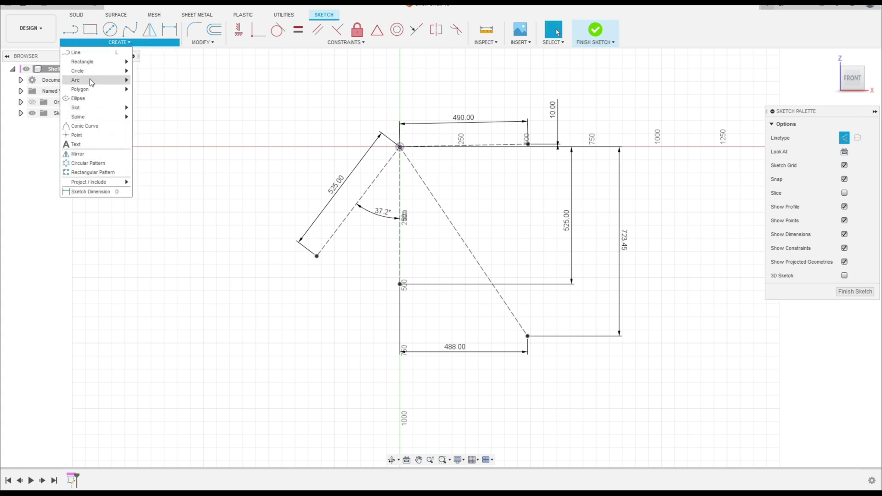
pyautogui.moveTo(92, 79)
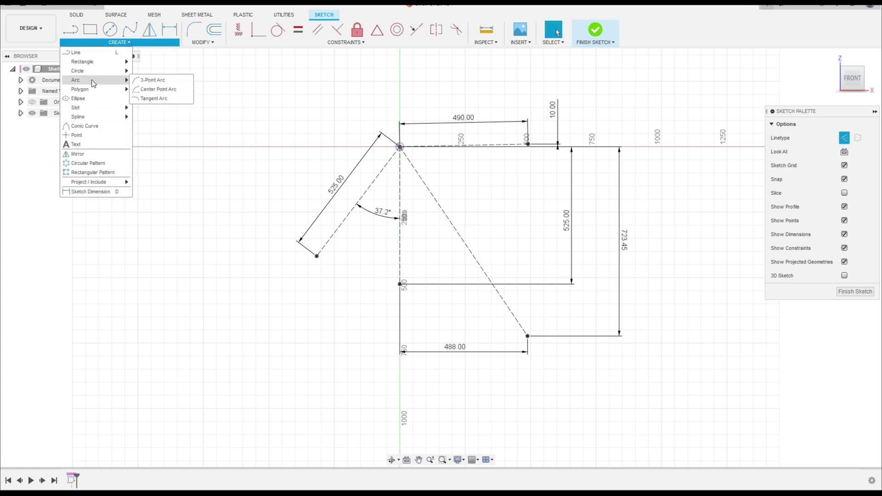
pyautogui.click(152, 90)
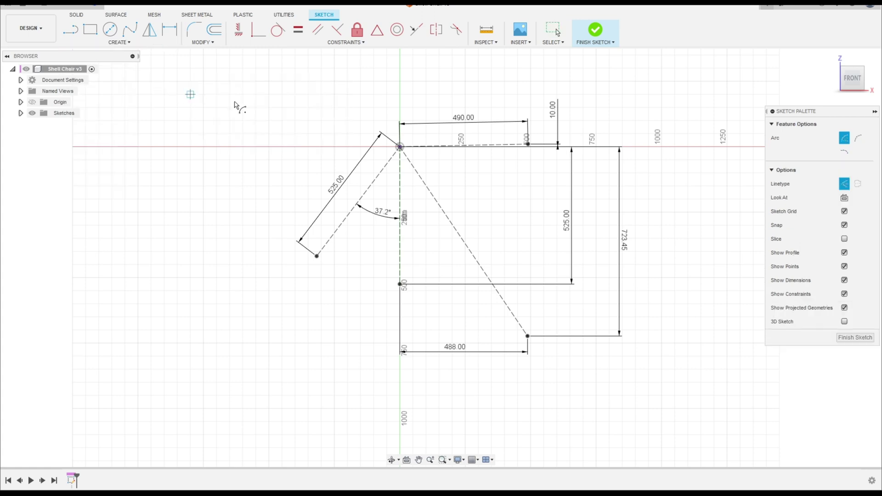
pyautogui.click(400, 147)
pyautogui.click(317, 256)
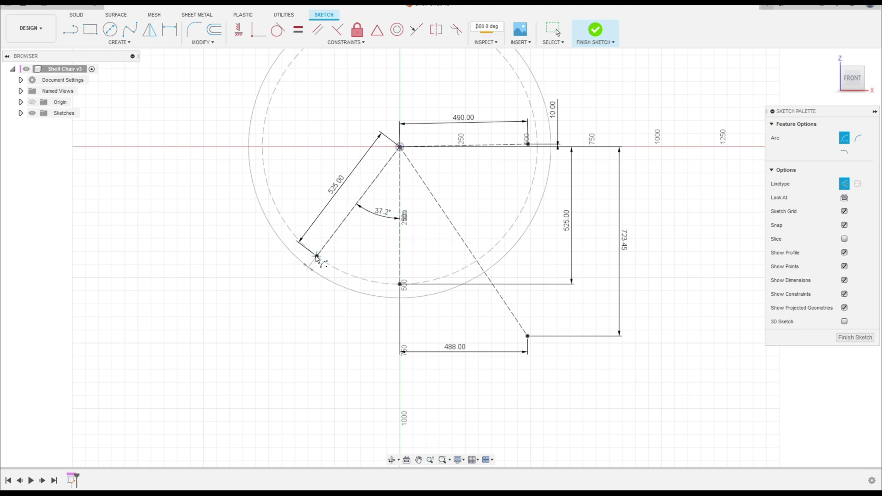
pyautogui.click(845, 184)
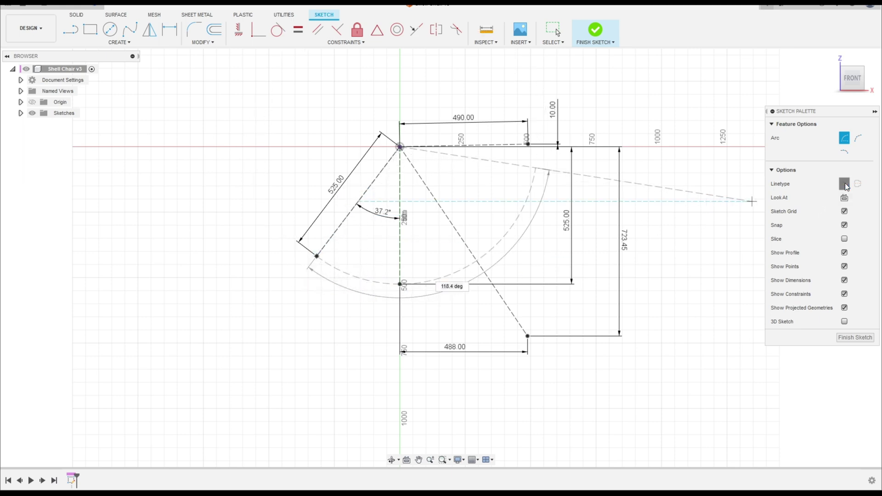
pyautogui.click(476, 261)
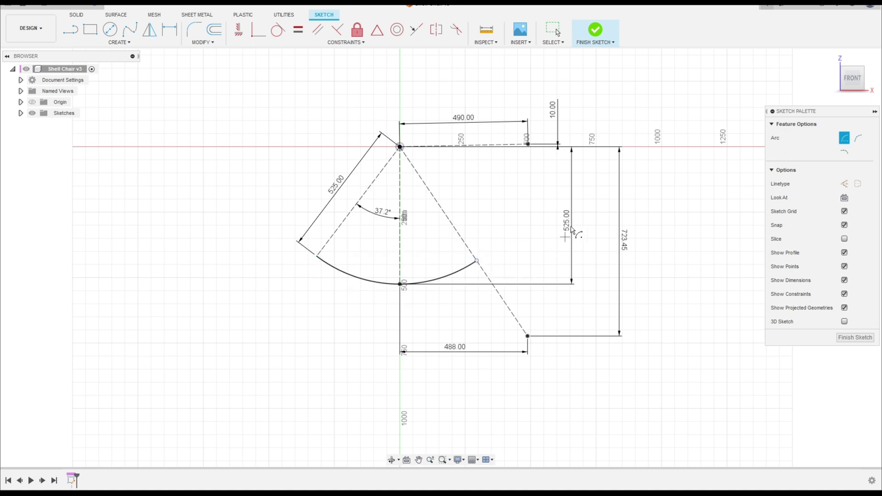
# Add a second origin-centred arc from the top-right point down to the diagonal.
pyautogui.click(528, 144)
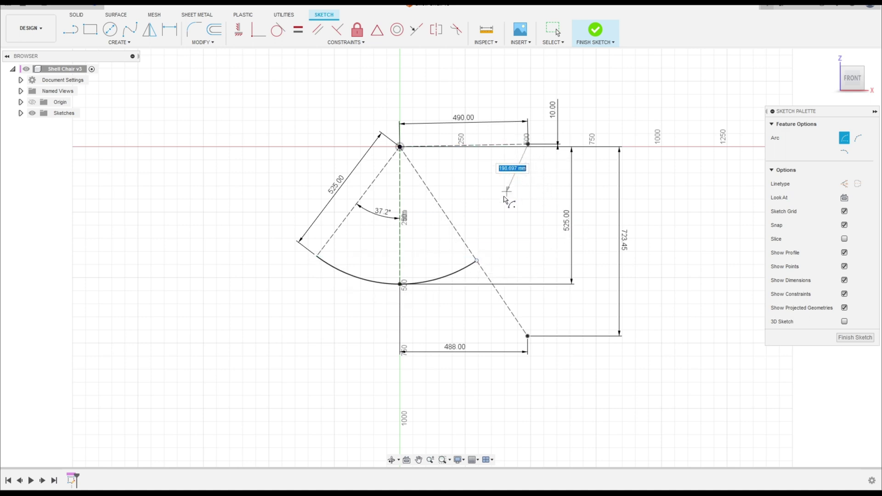
pyautogui.press('Escape')
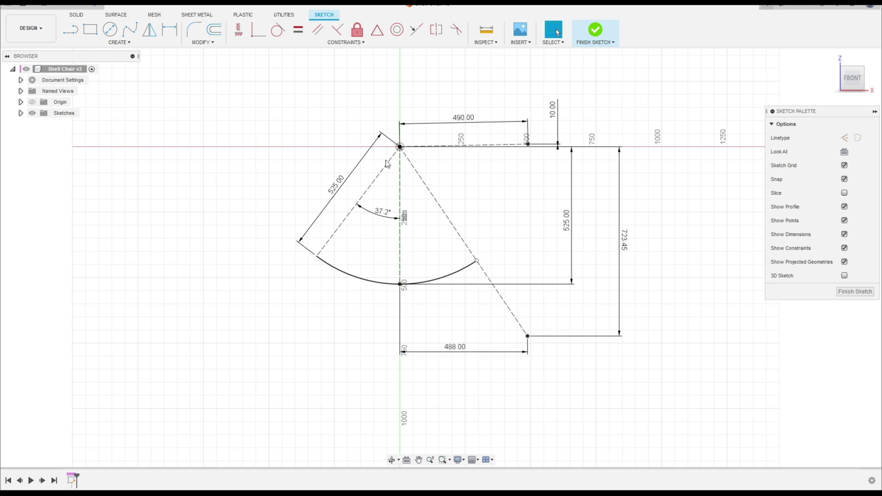
pyautogui.click(118, 42)
pyautogui.moveTo(106, 82)
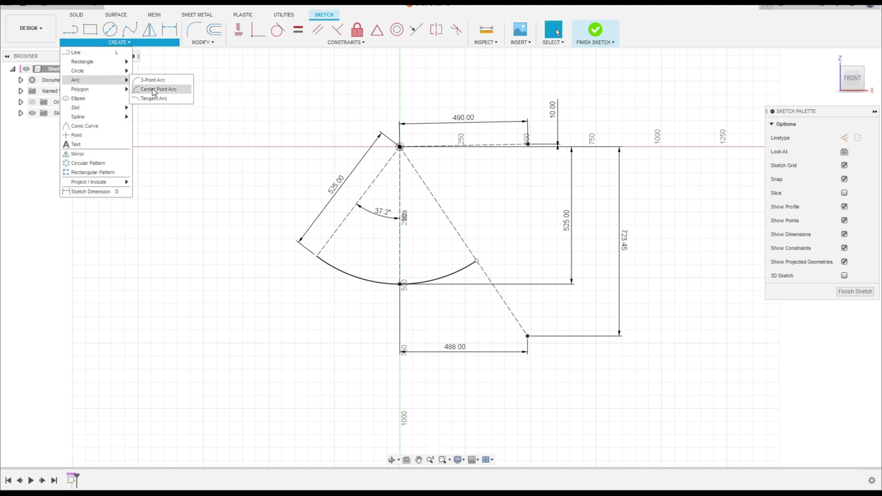
pyautogui.click(155, 89)
pyautogui.click(399, 147)
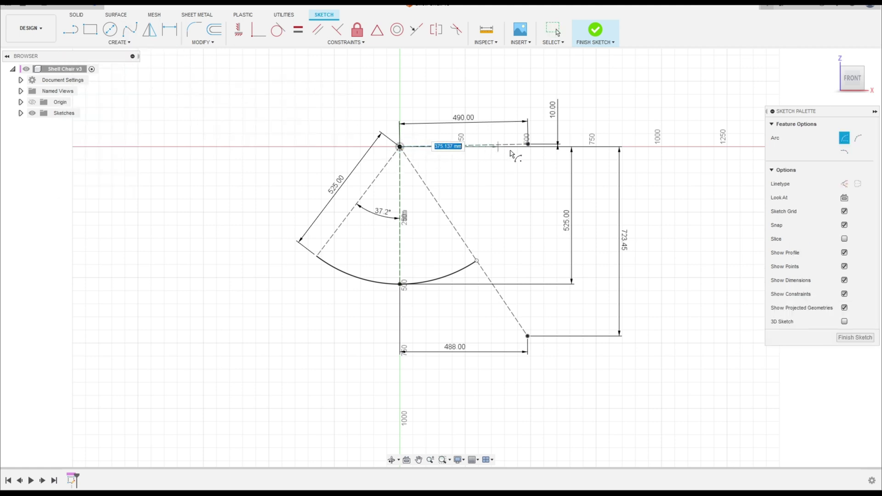
pyautogui.click(528, 144)
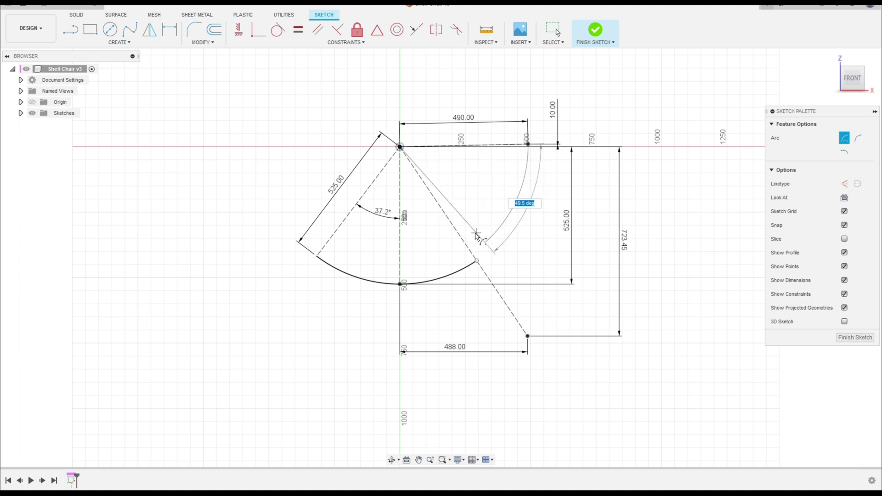
pyautogui.click(471, 254)
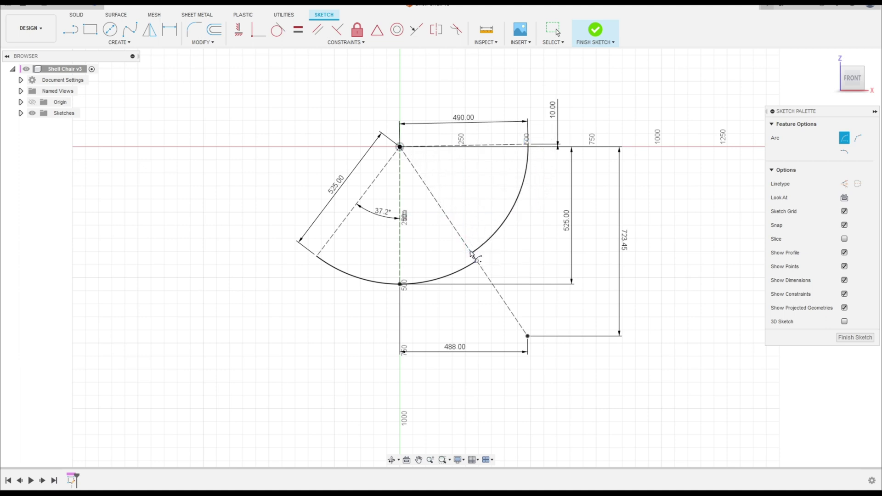
pyautogui.click(111, 34)
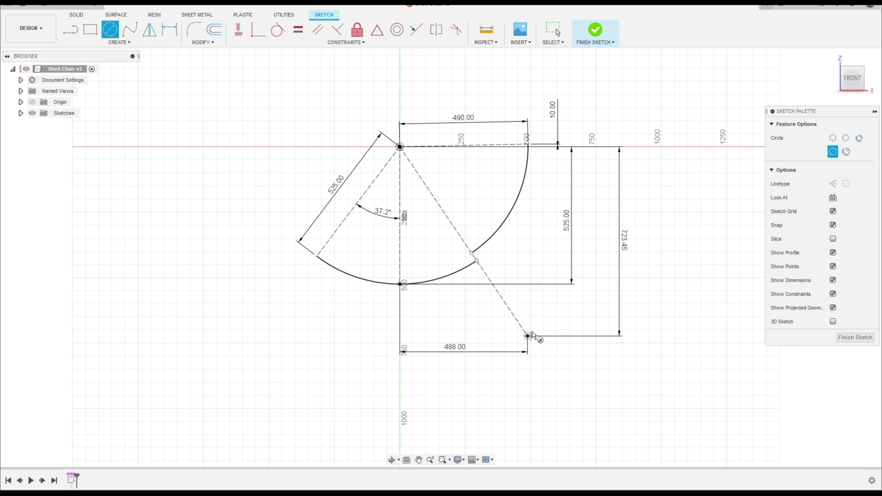
# Place a 52 mm diameter circle centred on the leg's end point.
pyautogui.click(527, 336)
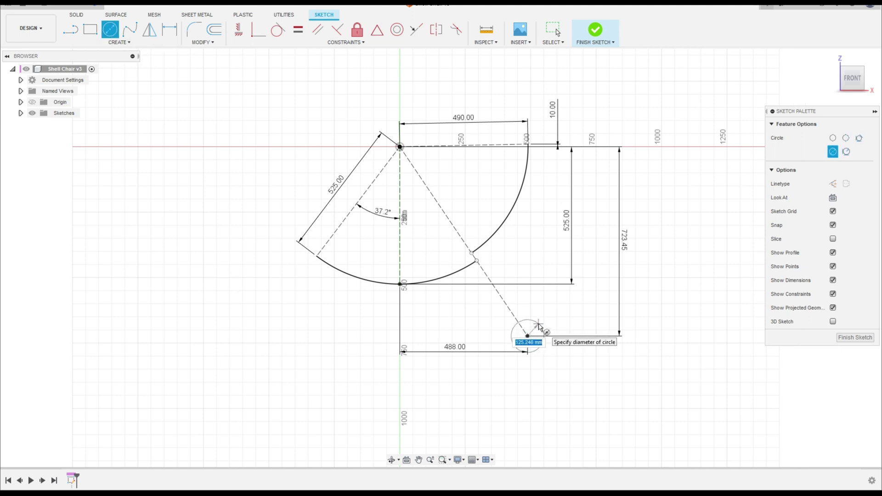
pyautogui.write('52')
pyautogui.press('Return')
pyautogui.press('Escape')
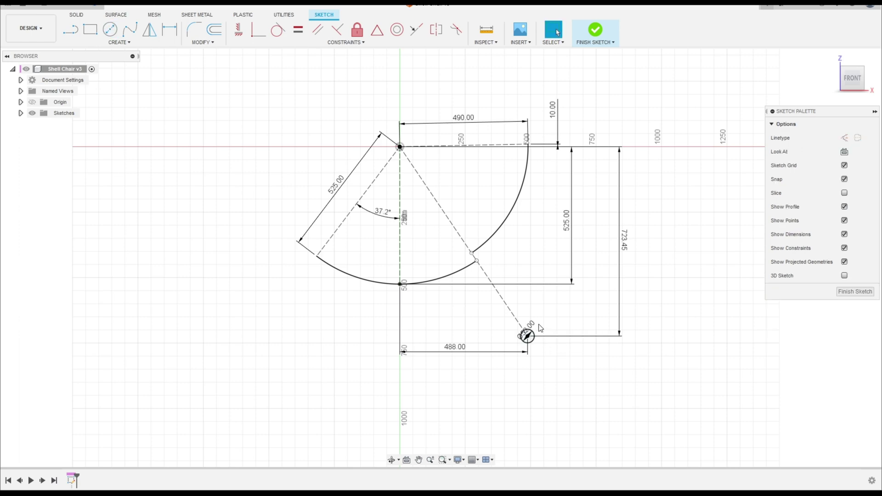
pyautogui.scroll(3, 541, 328)
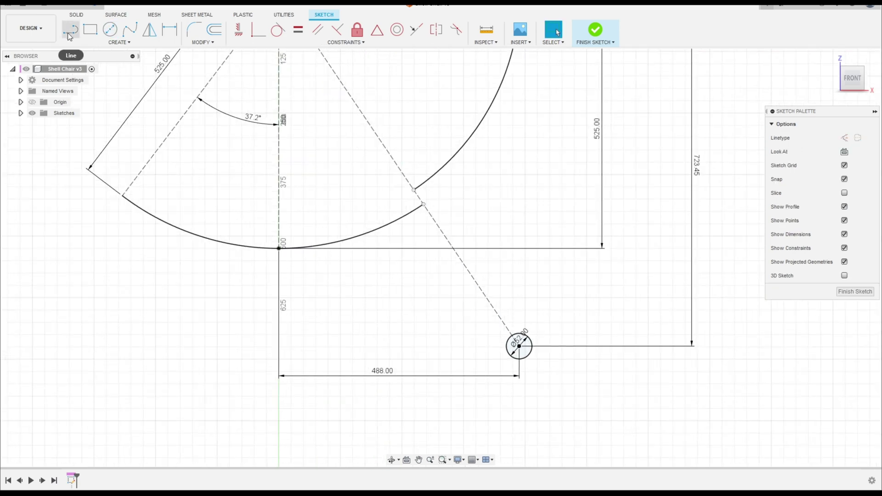
# Draw two lines from either side of the circle up to the seat arc.
pyautogui.press('l')
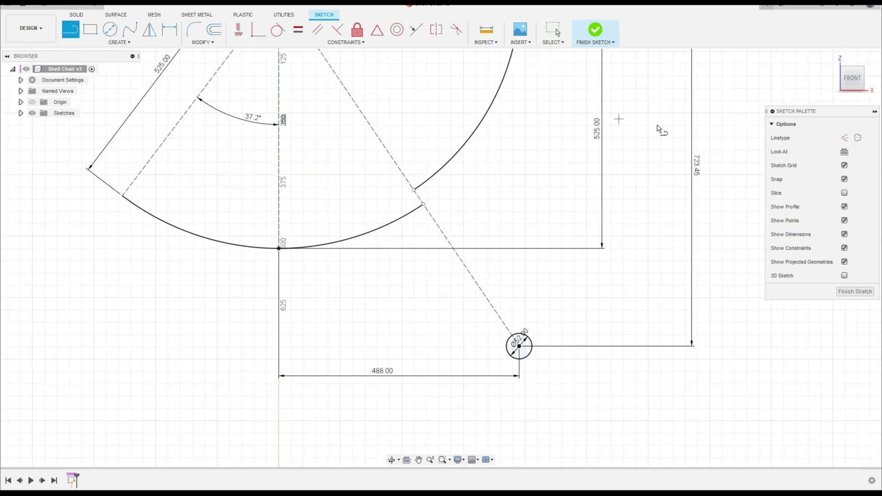
pyautogui.click(508, 358)
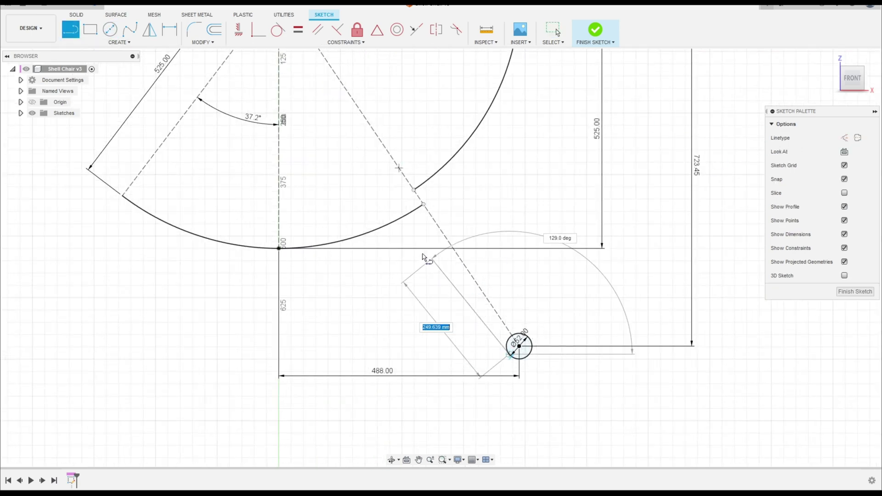
pyautogui.doubleClick(413, 212)
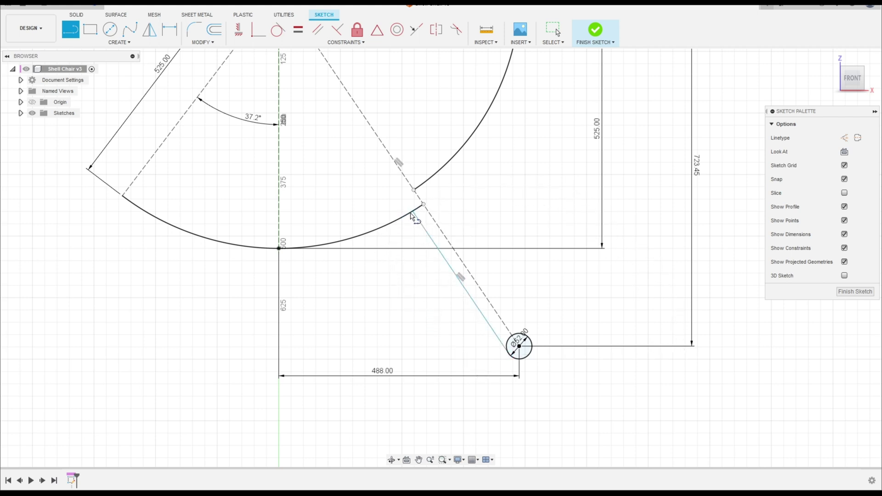
pyautogui.click(532, 341)
pyautogui.doubleClick(426, 183)
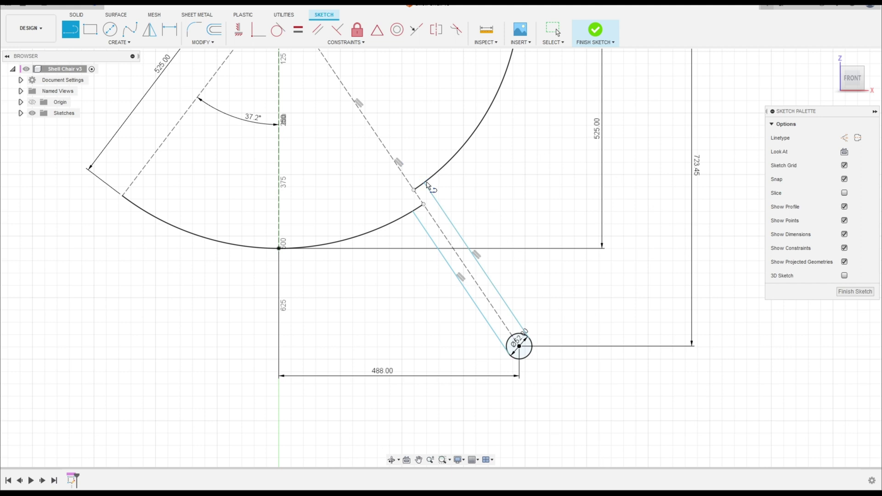
pyautogui.press('Escape')
pyautogui.scroll(2, 579, 321)
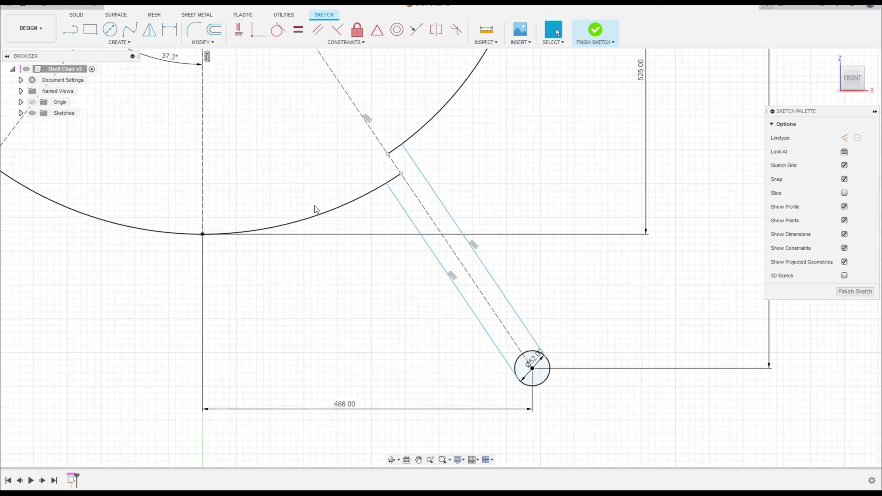
# Make both leg lines tangent to the 52 mm circle.
pyautogui.click(277, 30)
pyautogui.click(528, 327)
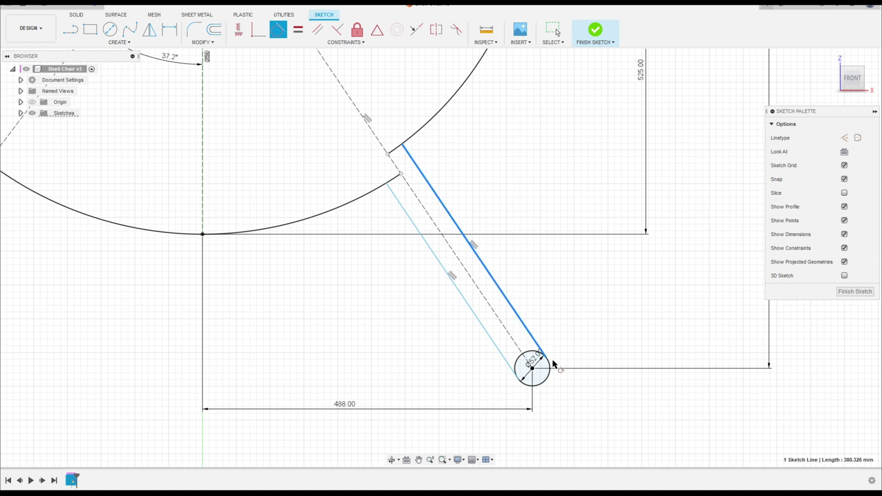
pyautogui.click(555, 366)
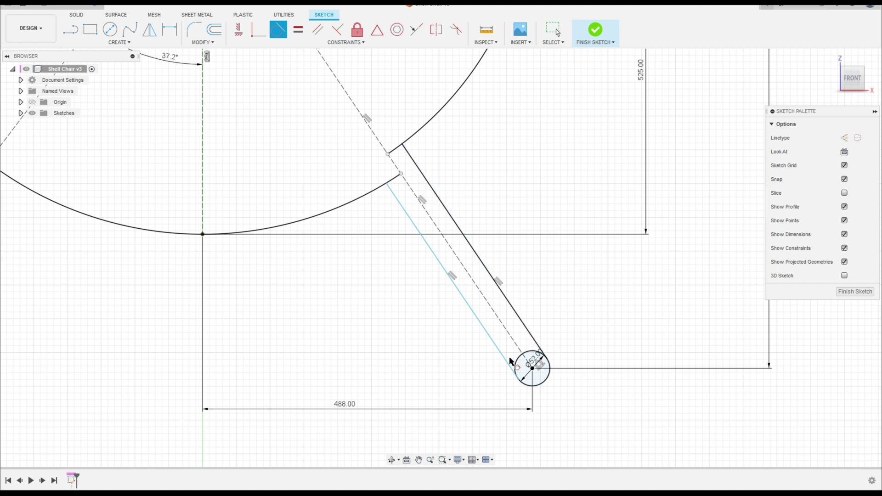
pyautogui.click(481, 330)
pyautogui.click(526, 386)
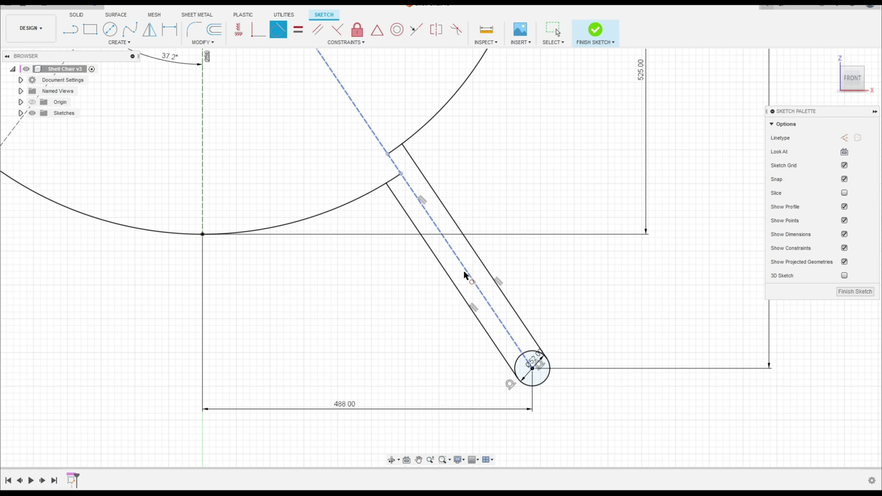
pyautogui.scroll(-2, 463, 269)
# Trim the short outer-arc piece lying between the two leg lines.
pyautogui.press('Escape')
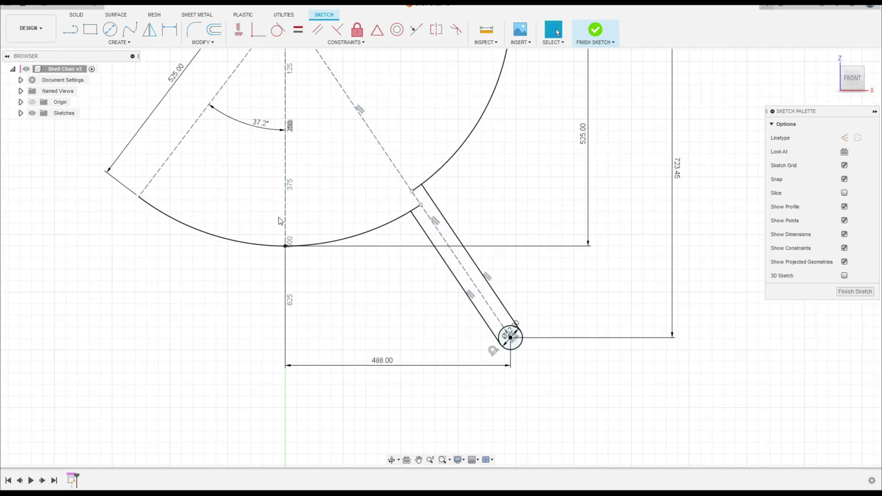
pyautogui.click(202, 41)
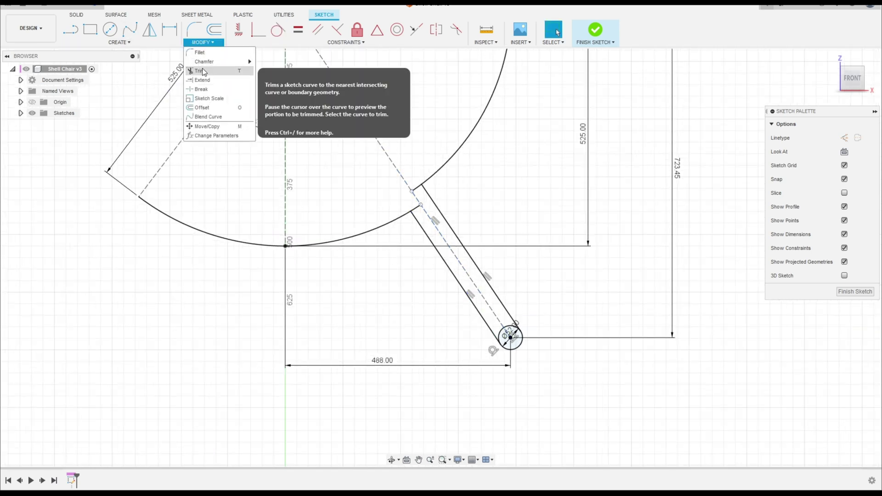
pyautogui.click(203, 66)
pyautogui.scroll(3, 379, 175)
pyautogui.click(439, 224)
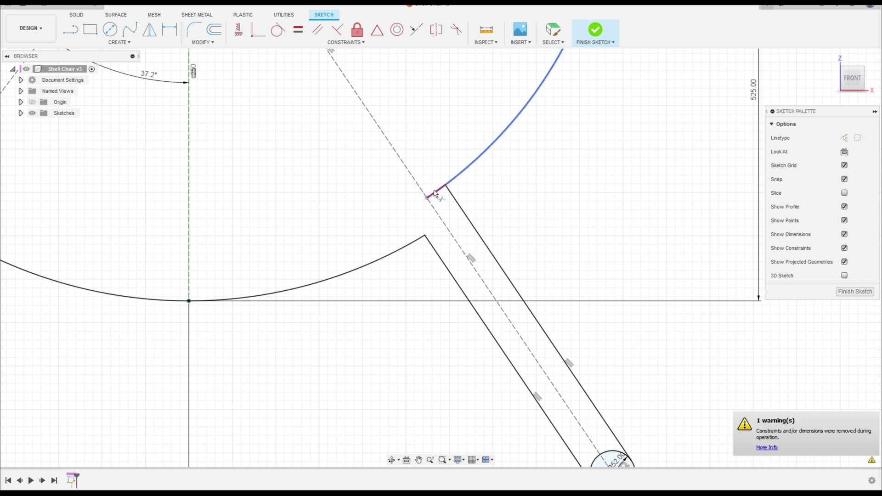
pyautogui.scroll(-3, 561, 286)
pyautogui.press('Escape')
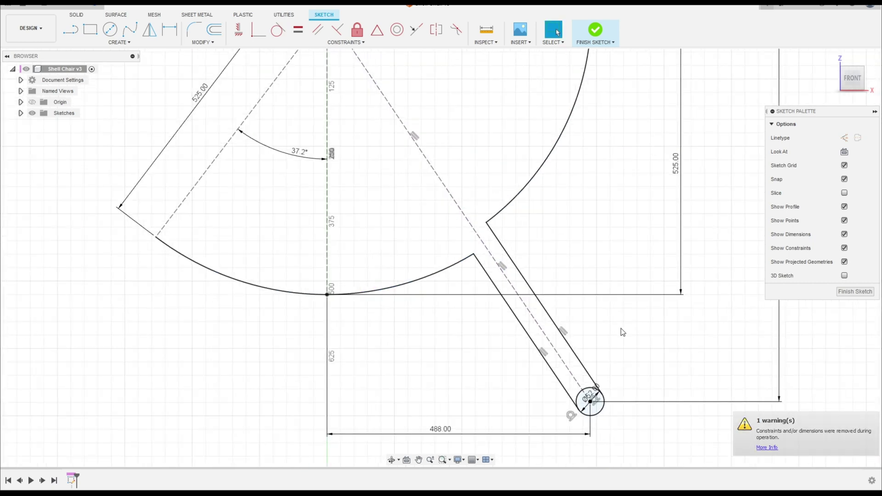
pyautogui.scroll(-2, 394, 308)
pyautogui.moveTo(394, 308); pyautogui.dragTo(411, 320, button='middle')
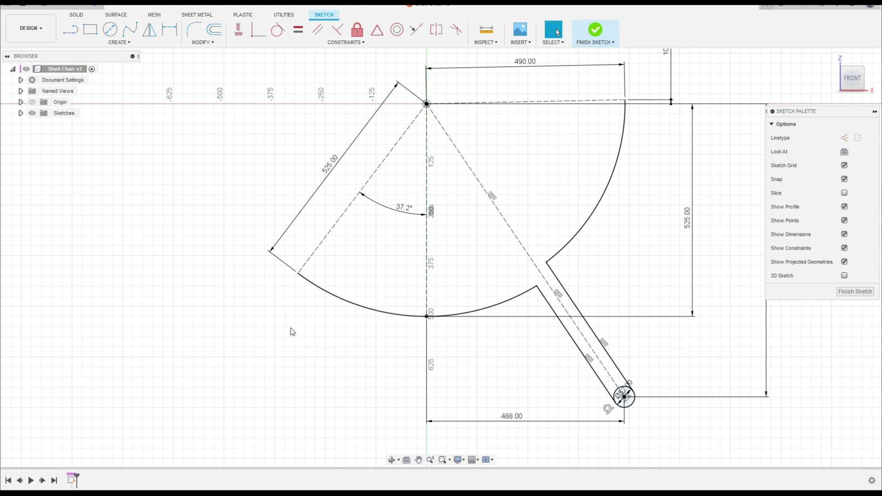
# Draw three 20 mm line segments forming a stepped notch at the outer arc's top end.
pyautogui.click(119, 42)
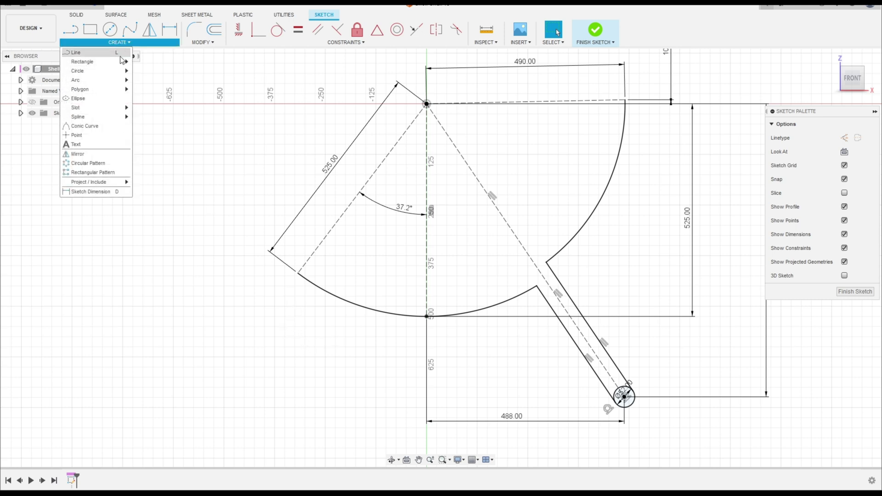
pyautogui.moveTo(117, 67)
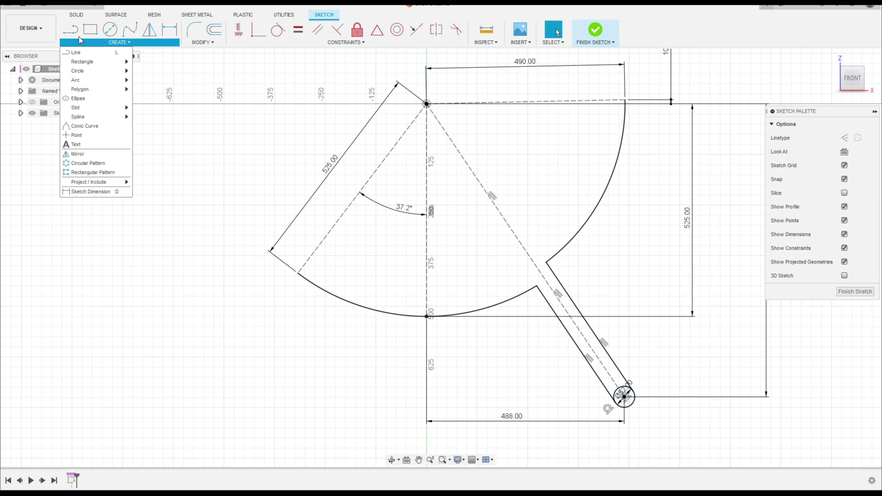
pyautogui.click(76, 52)
pyautogui.scroll(-1, 571, 219)
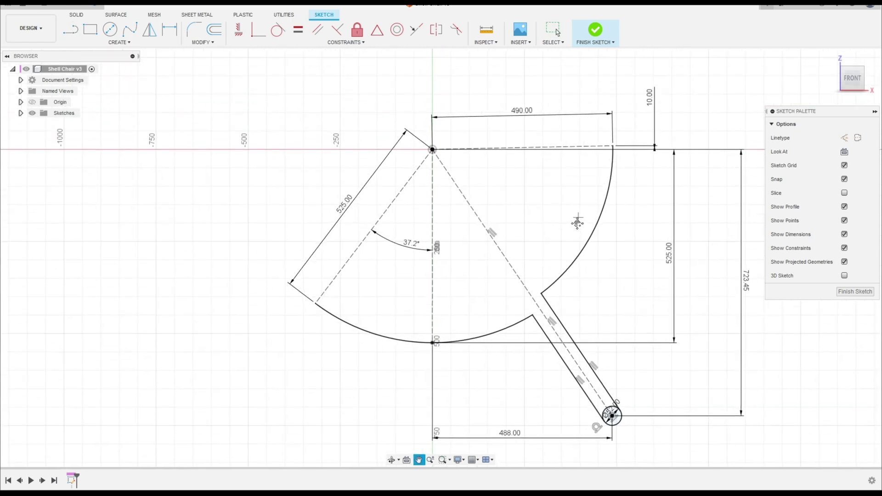
pyautogui.press('Escape')
pyautogui.scroll(5, 610, 154)
pyautogui.moveTo(610, 153)
pyautogui.mouseDown(button='middle')
pyautogui.moveTo(607, 177)
pyautogui.moveTo(581, 187)
pyautogui.mouseUp(button='middle')
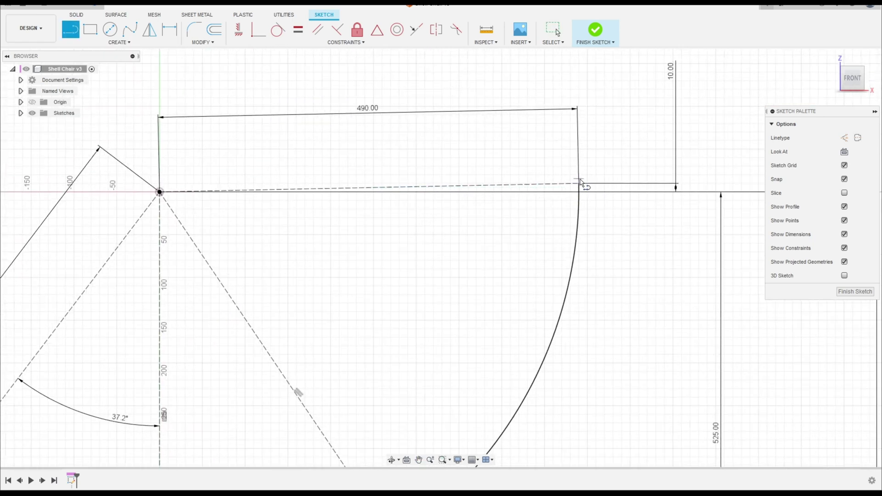
pyautogui.press('l')
pyautogui.click(578, 184)
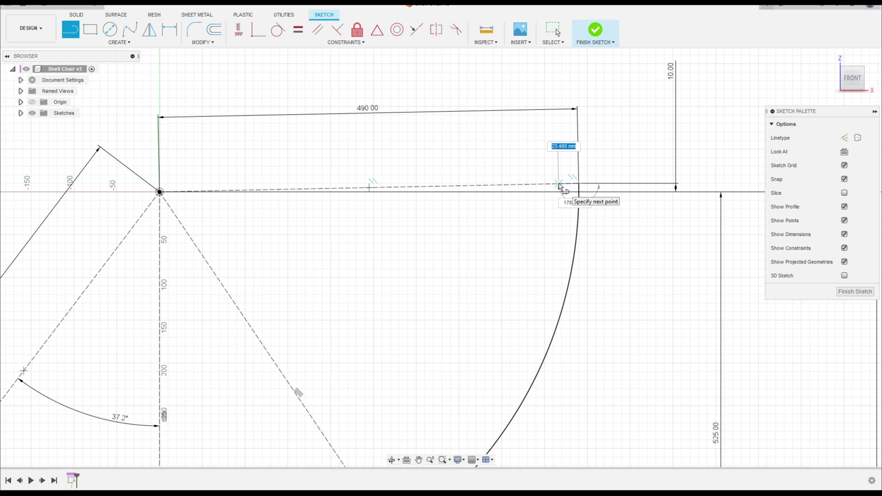
pyautogui.press('Tab')
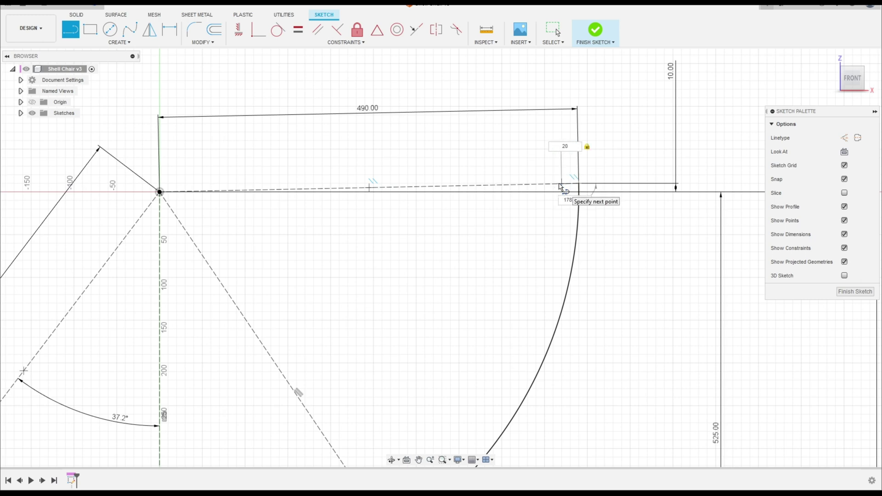
pyautogui.click(559, 186)
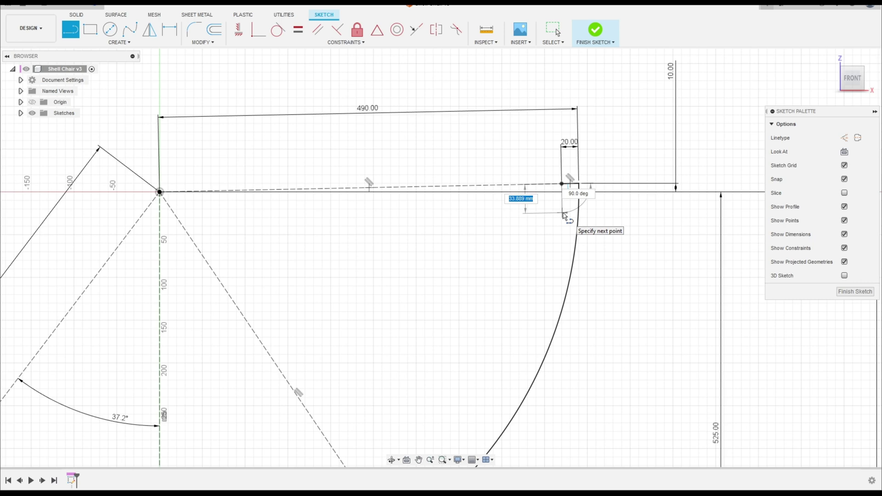
pyautogui.write('20')
pyautogui.press('Tab')
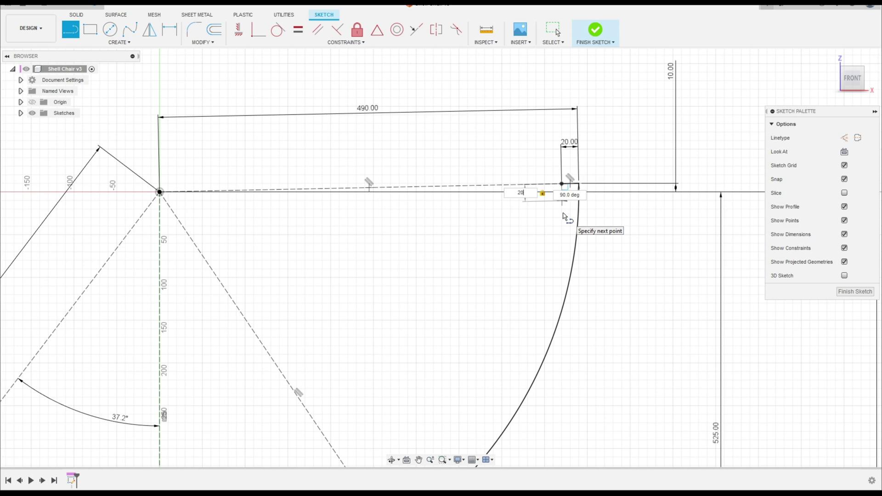
pyautogui.press('Return')
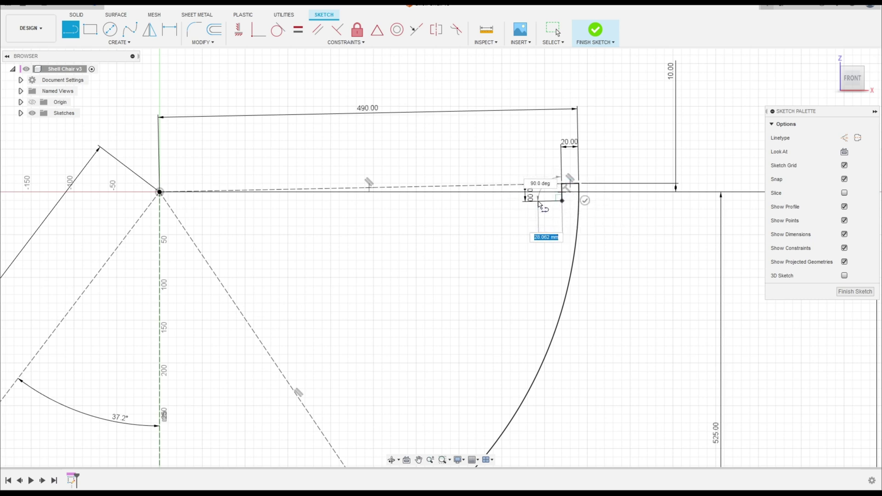
pyautogui.press('Tab')
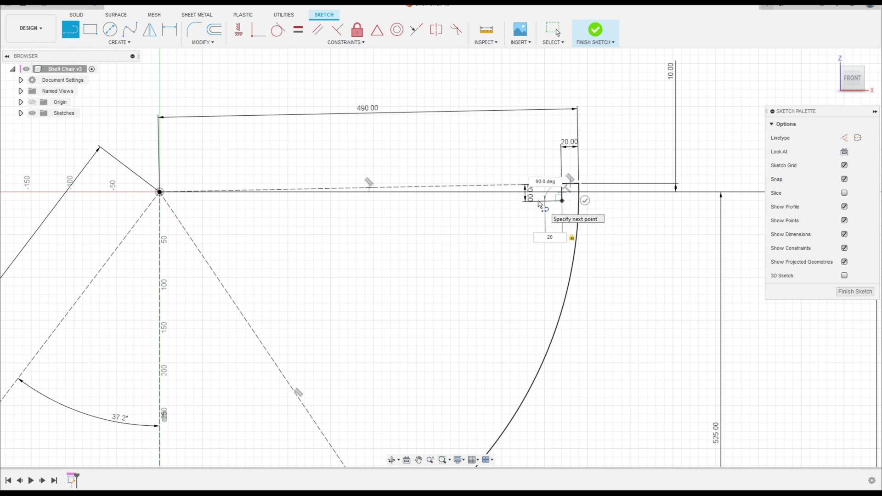
pyautogui.press('Return')
pyautogui.press('Escape')
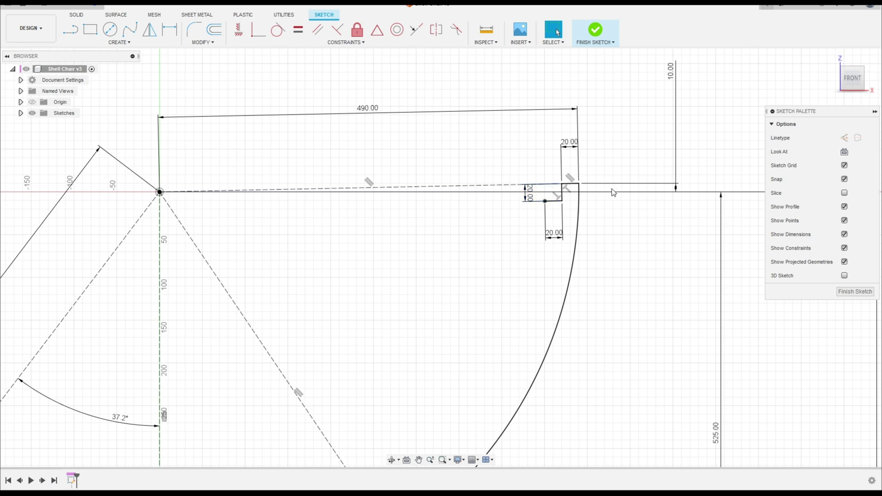
# Replace the notch top line's parallel constraint with a horizontal constraint.
pyautogui.scroll(3, 613, 192)
pyautogui.scroll(3, 528, 180)
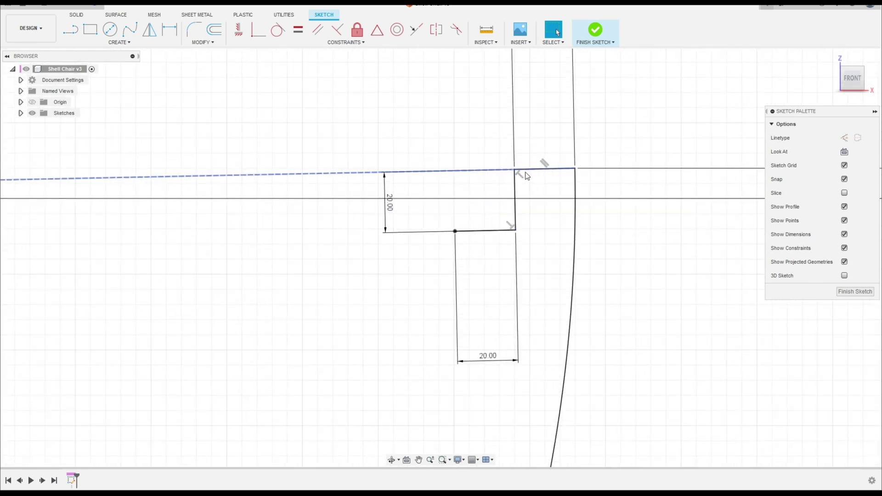
pyautogui.click(544, 164)
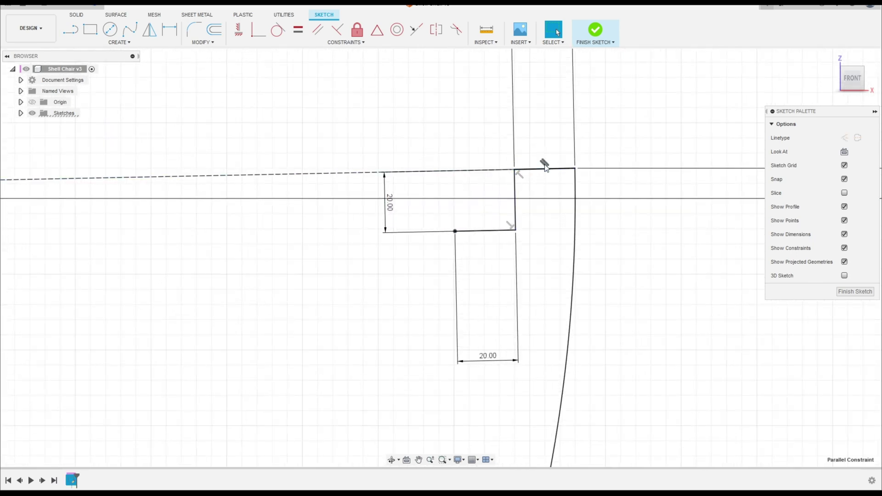
pyautogui.press('Delete')
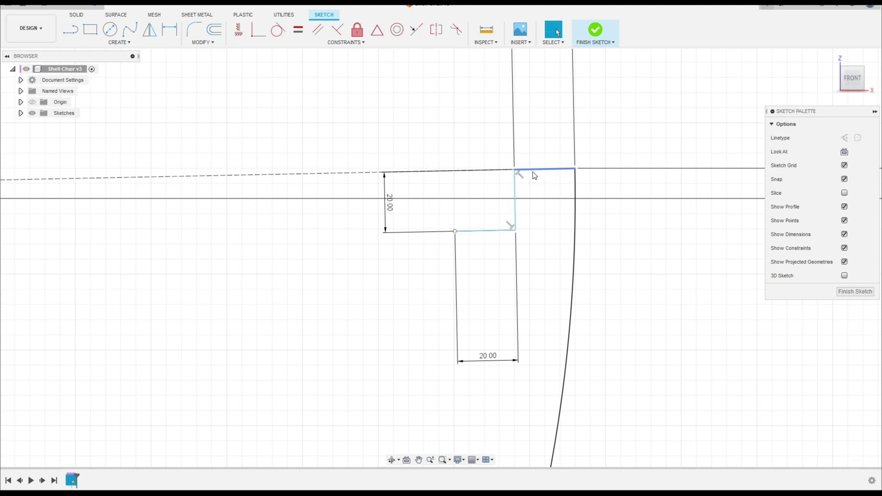
pyautogui.click(535, 174)
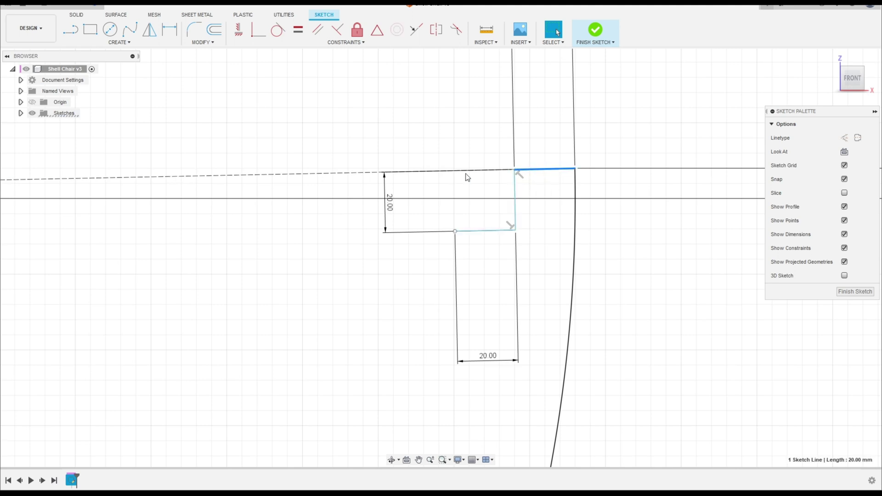
pyautogui.click(238, 33)
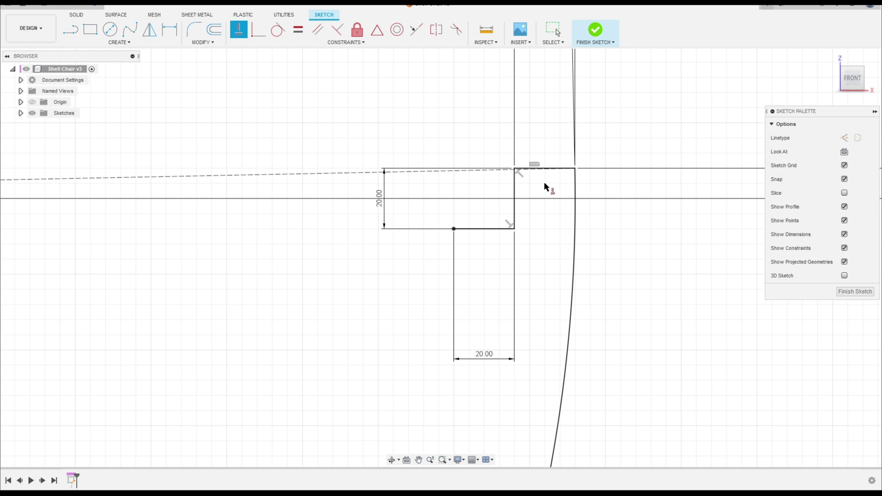
pyautogui.scroll(-2, 544, 186)
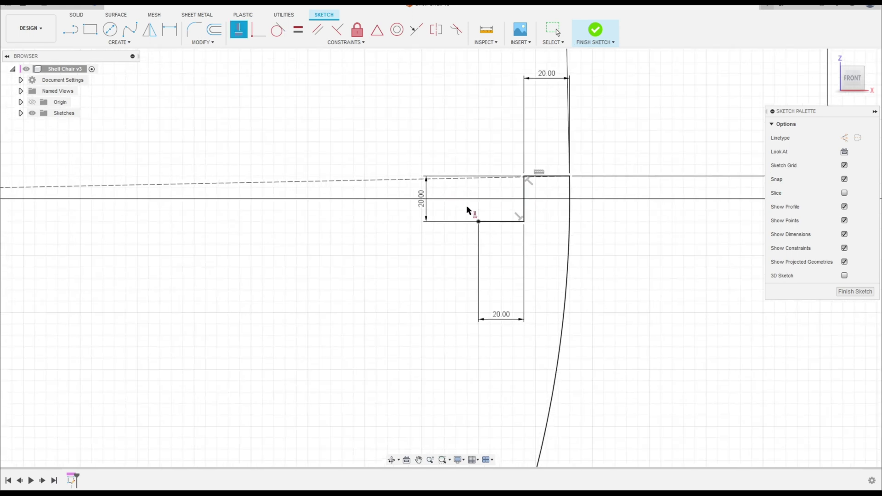
pyautogui.press('Escape')
# Move the lower 20.00 dimension closer to the notch and frame the whole sector outline.
pyautogui.scroll(-1, 469, 268)
pyautogui.moveTo(492, 296); pyautogui.dragTo(487, 249)
pyautogui.scroll(-3, 391, 258)
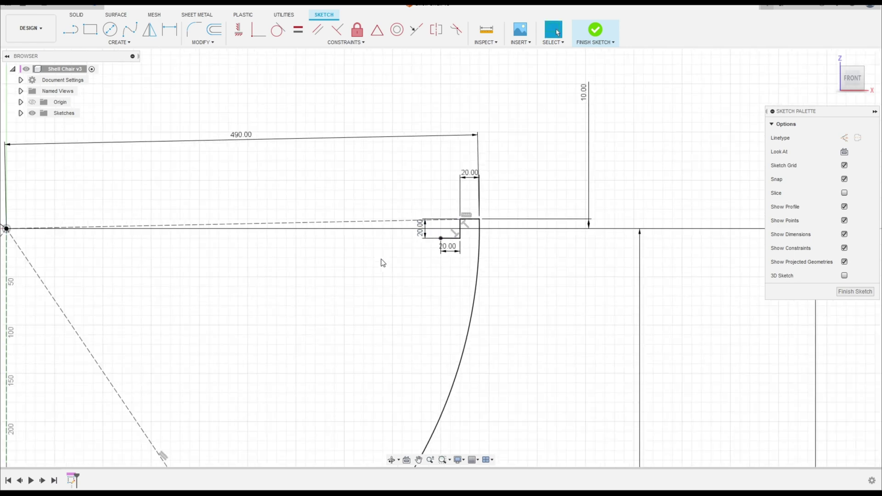
pyautogui.moveTo(382, 262)
pyautogui.mouseDown(button='middle')
pyautogui.moveTo(488, 199)
pyautogui.moveTo(492, 238)
pyautogui.mouseUp(button='middle')
pyautogui.scroll(-2, 492, 238)
pyautogui.moveTo(472, 208); pyautogui.dragTo(482, 196, button='middle')
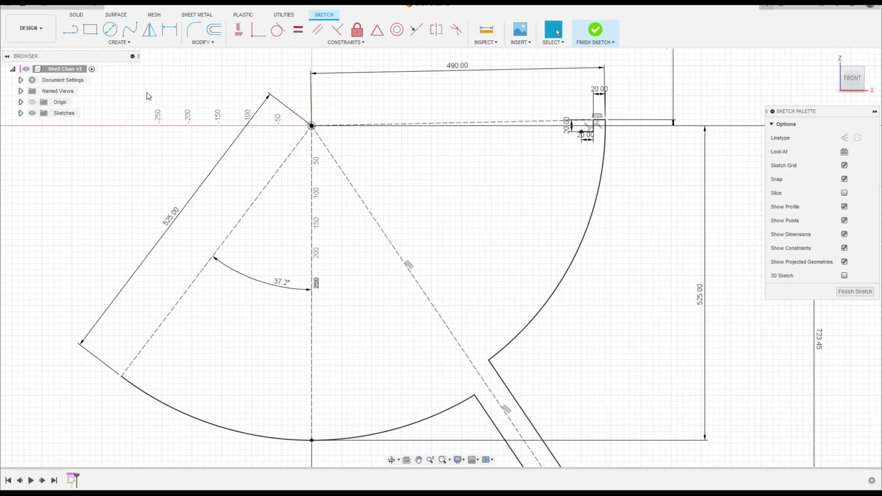
# Draw a 3-point inner arc from the sketch point to the notch corner, bowed parallel to the outer arc.
pyautogui.click(124, 42)
pyautogui.moveTo(102, 79)
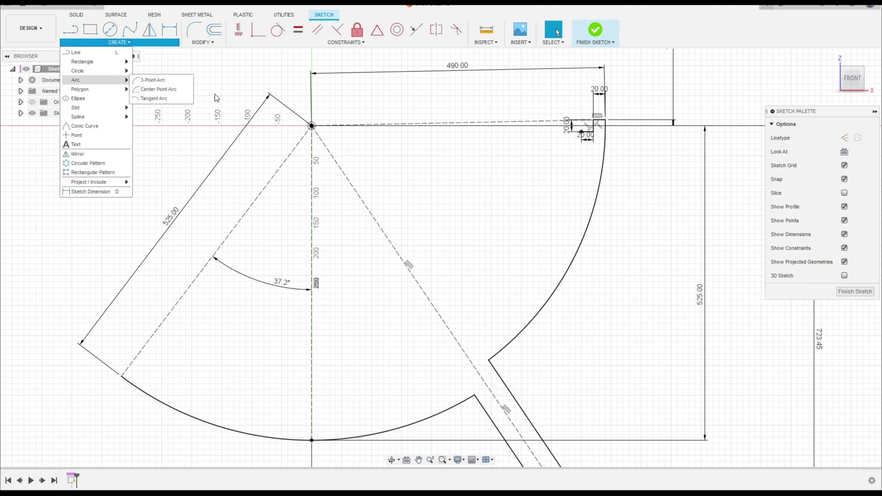
pyautogui.click(153, 80)
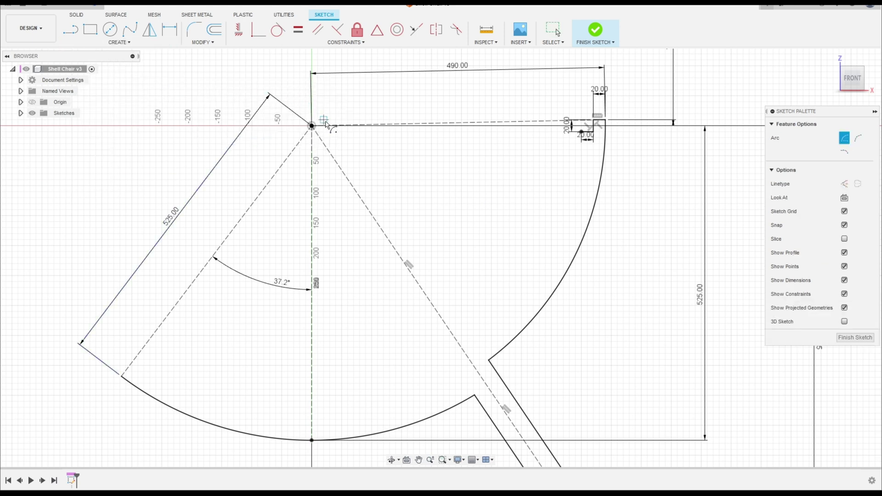
pyautogui.click(312, 125)
pyautogui.scroll(2, 547, 141)
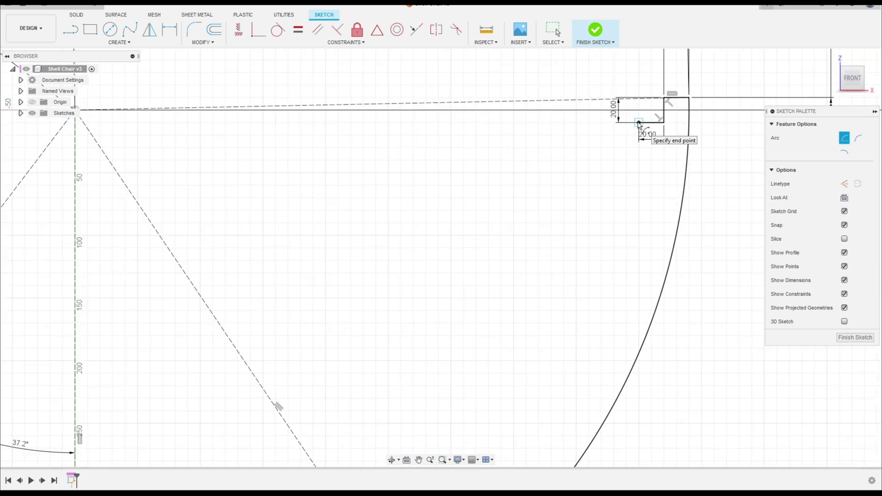
pyautogui.click(639, 123)
pyautogui.scroll(-2, 570, 266)
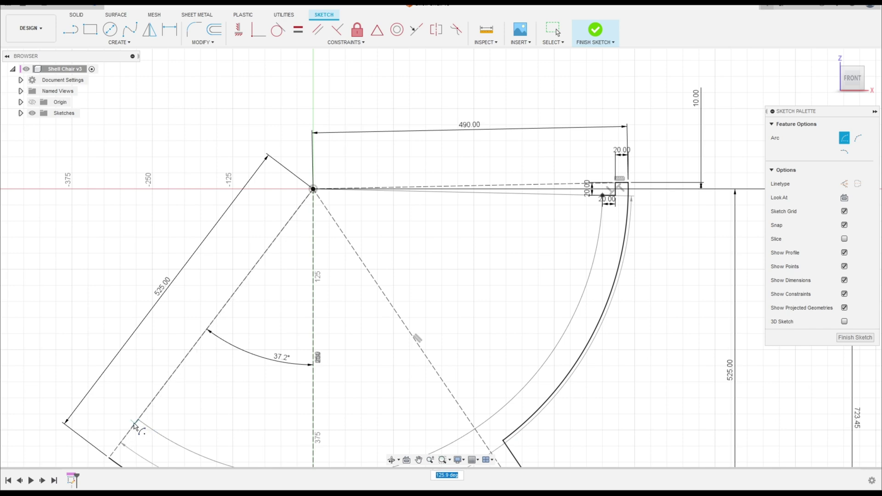
pyautogui.moveTo(136, 412); pyautogui.dragTo(158, 239, button='middle')
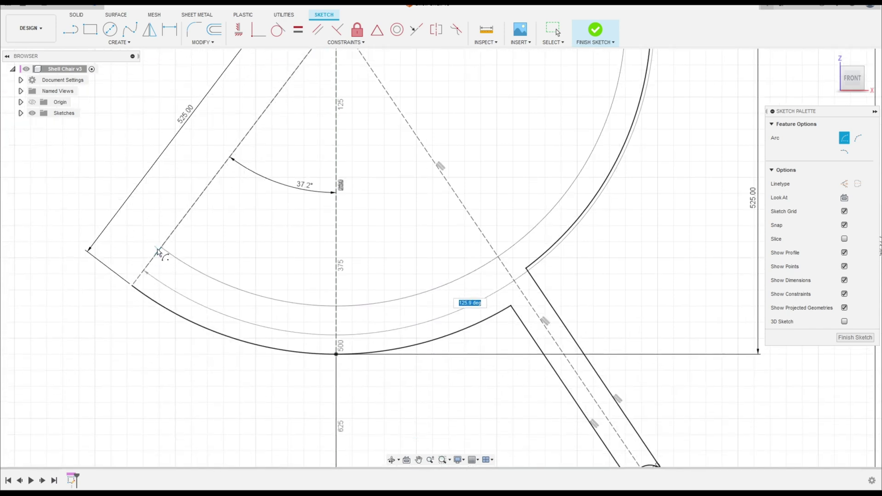
pyautogui.click(160, 250)
pyautogui.scroll(-5, 287, 291)
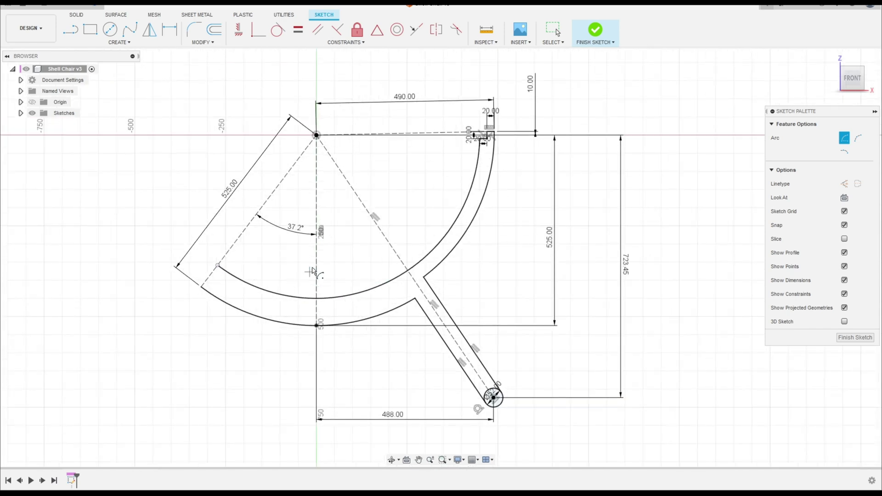
pyautogui.press('Escape')
pyautogui.scroll(2, 409, 189)
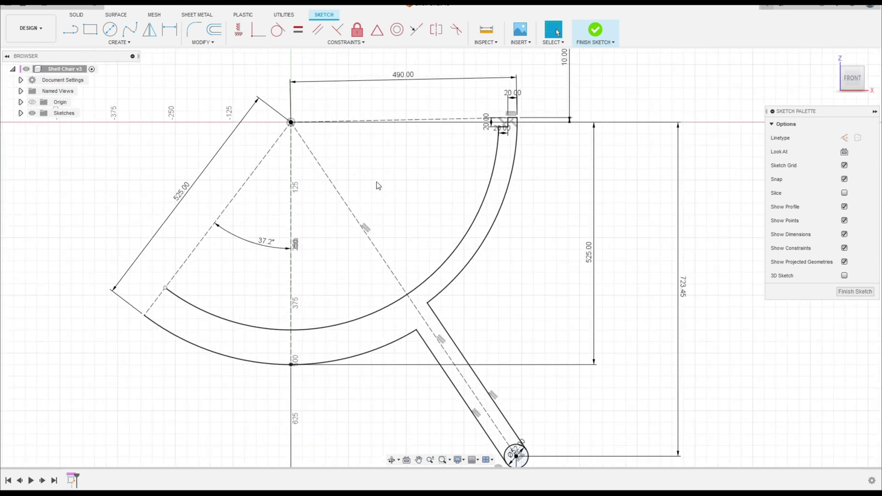
# Add a driven R450.009 radius dimension to the inner arc and move its label outside.
pyautogui.press('d')
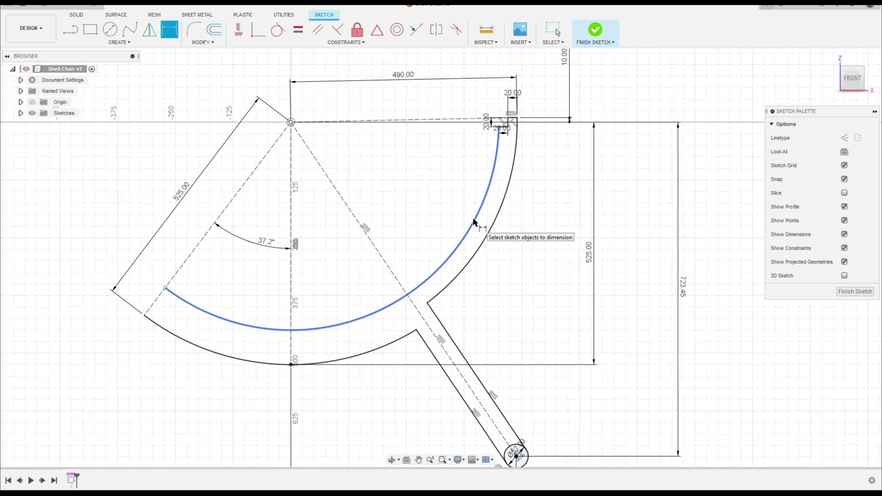
pyautogui.click(473, 221)
pyautogui.click(417, 191)
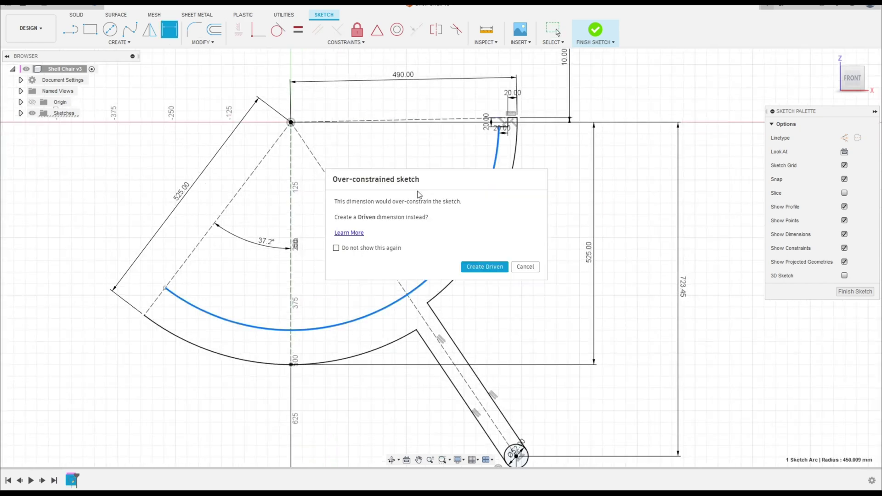
pyautogui.click(475, 267)
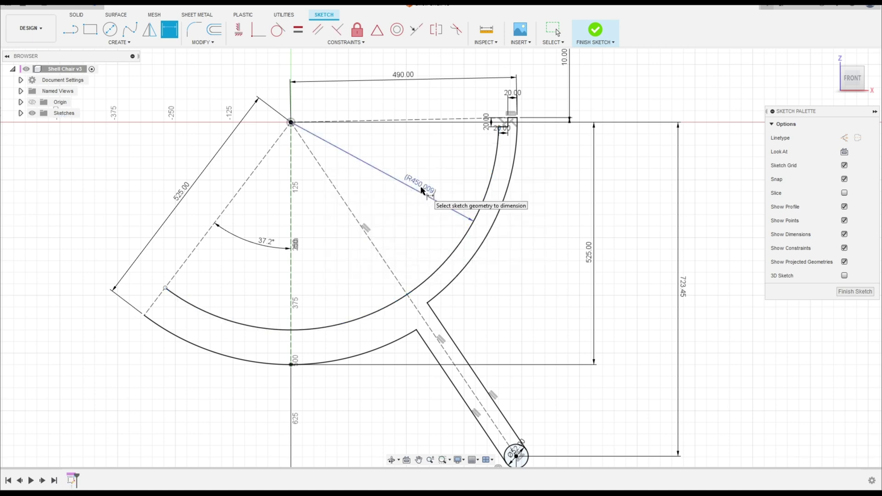
pyautogui.press('Escape')
pyautogui.moveTo(422, 189); pyautogui.dragTo(527, 222)
# Delete the vertical 525.00 dimension.
pyautogui.press('d')
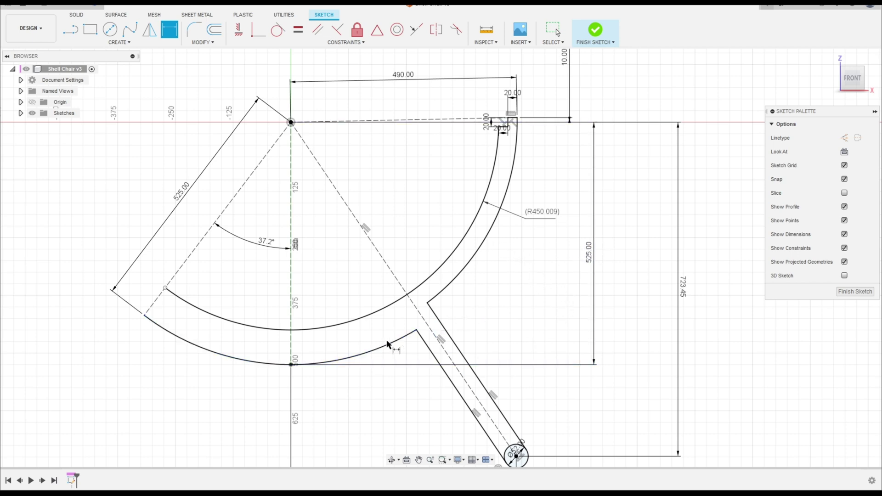
pyautogui.scroll(-1, 388, 337)
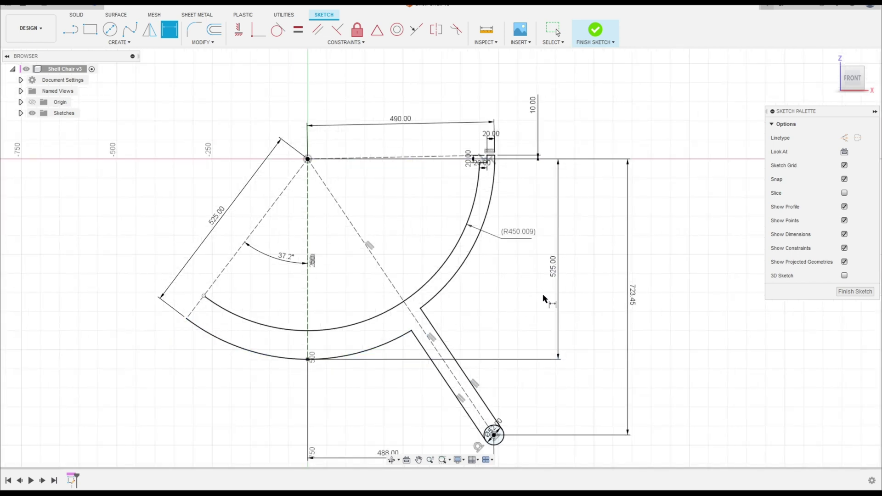
pyautogui.press('Escape')
pyautogui.moveTo(480, 269); pyautogui.dragTo(556, 269, button='middle')
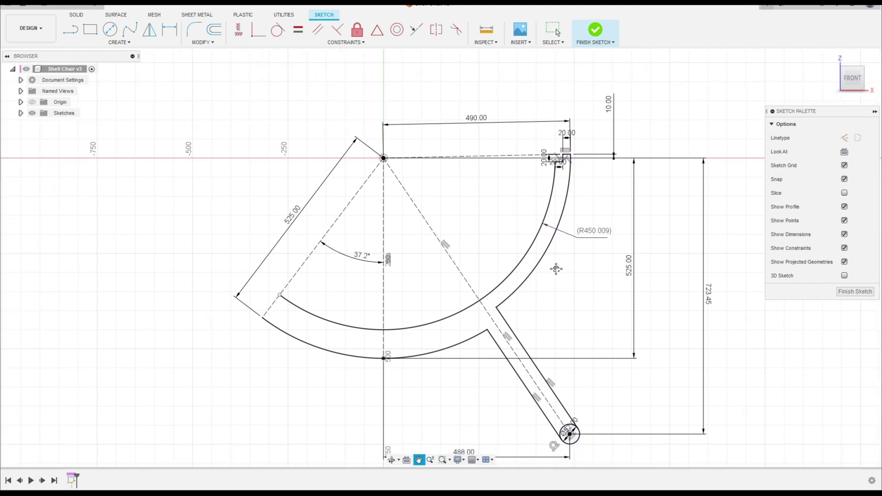
pyautogui.click(632, 271)
pyautogui.press('Delete')
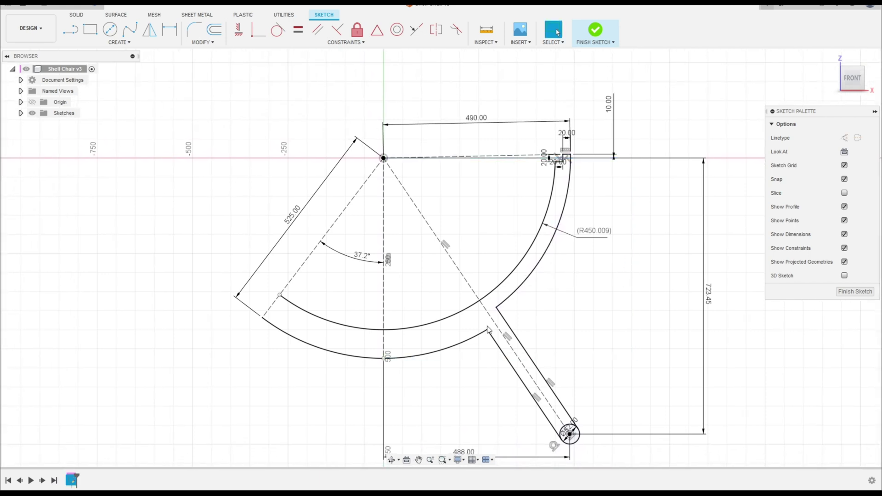
# Add driven radius dimensions R525.00 and R490.00 to the two outer arcs.
pyautogui.press('d')
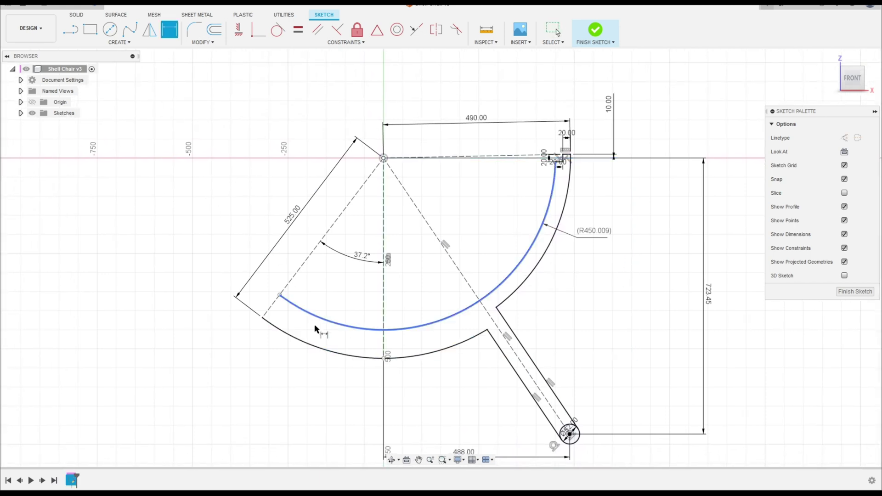
pyautogui.click(332, 353)
pyautogui.click(336, 390)
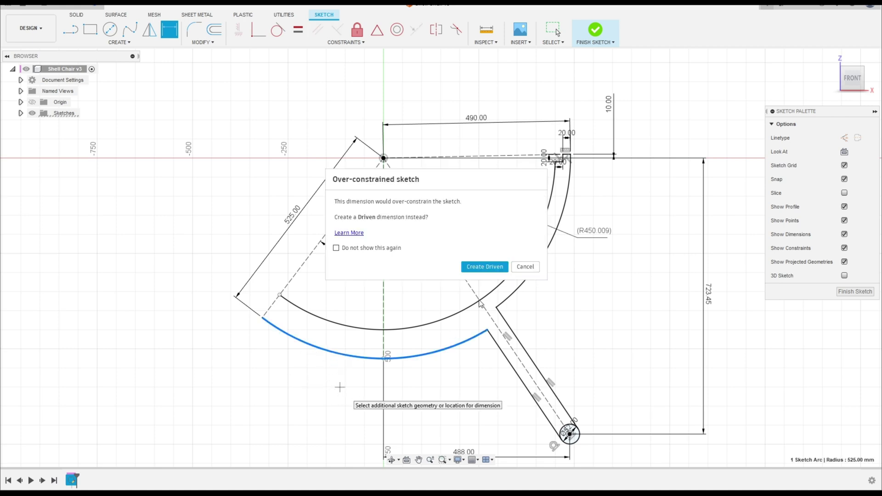
pyautogui.press('Return')
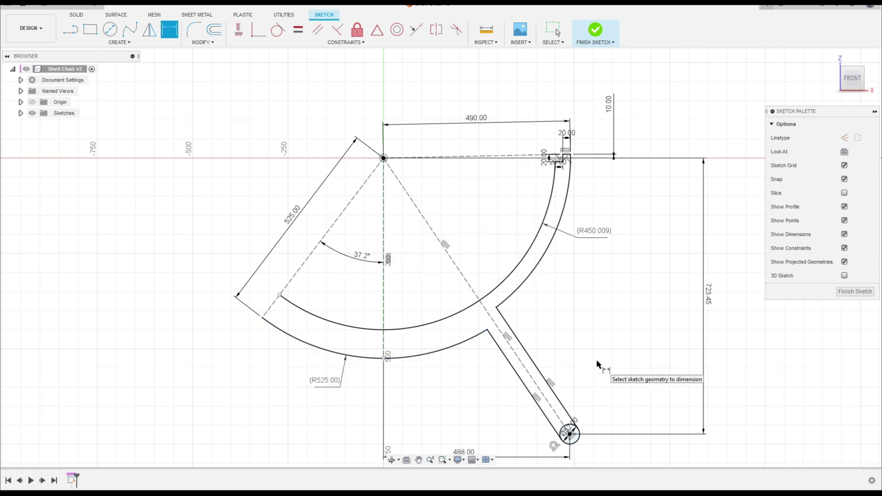
pyautogui.click(537, 270)
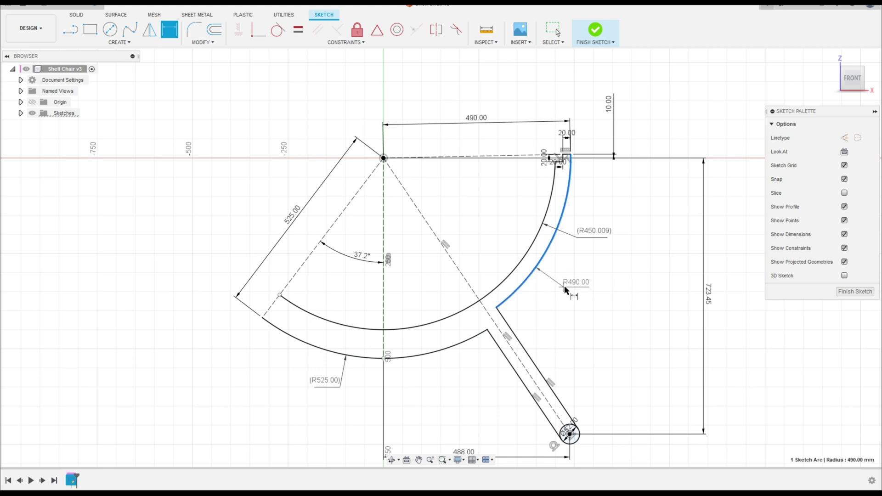
pyautogui.click(581, 292)
pyautogui.press('Return')
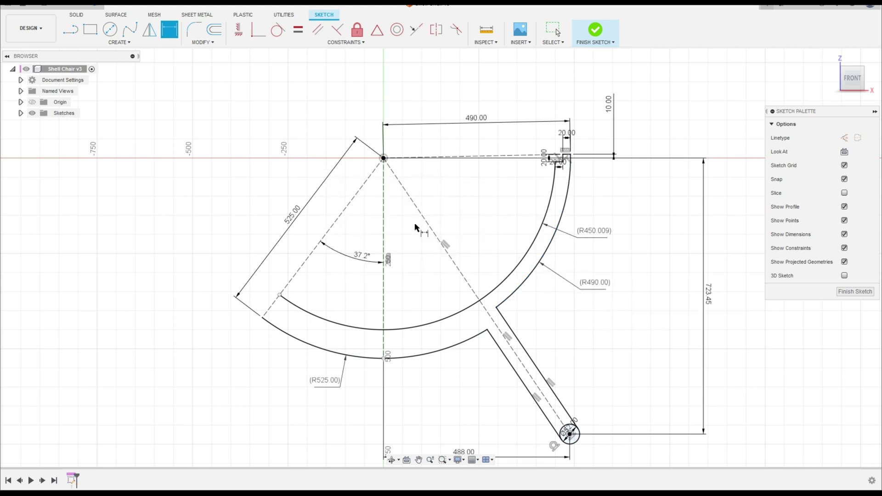
pyautogui.press('l')
pyautogui.moveTo(266, 323); pyautogui.dragTo(376, 322, button='middle')
# Draw the first two perpendicular 20 mm notch edges at the inner arc's end.
pyautogui.scroll(5, 377, 322)
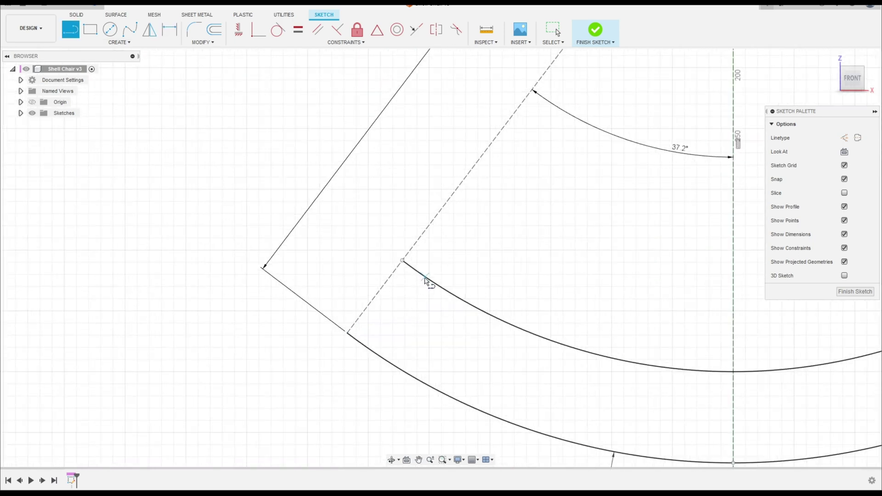
pyautogui.click(434, 284)
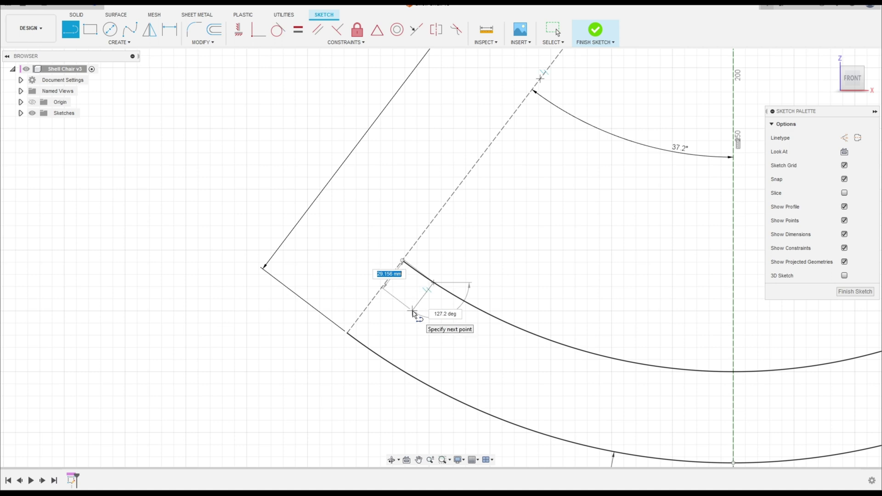
pyautogui.press('Return')
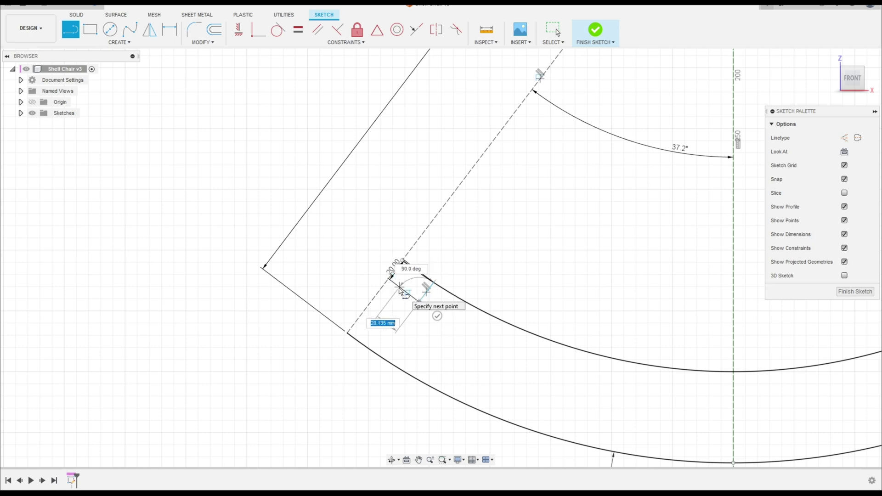
pyautogui.click(398, 290)
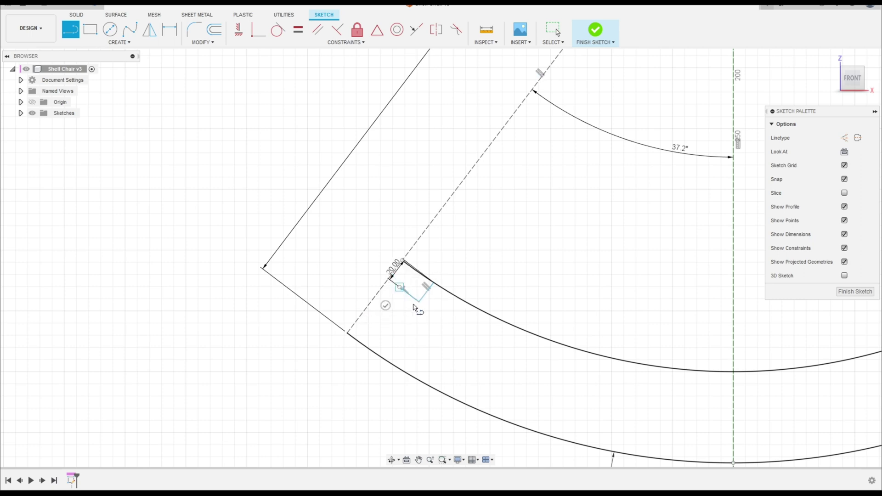
pyautogui.press('Escape')
pyautogui.scroll(5, 405, 297)
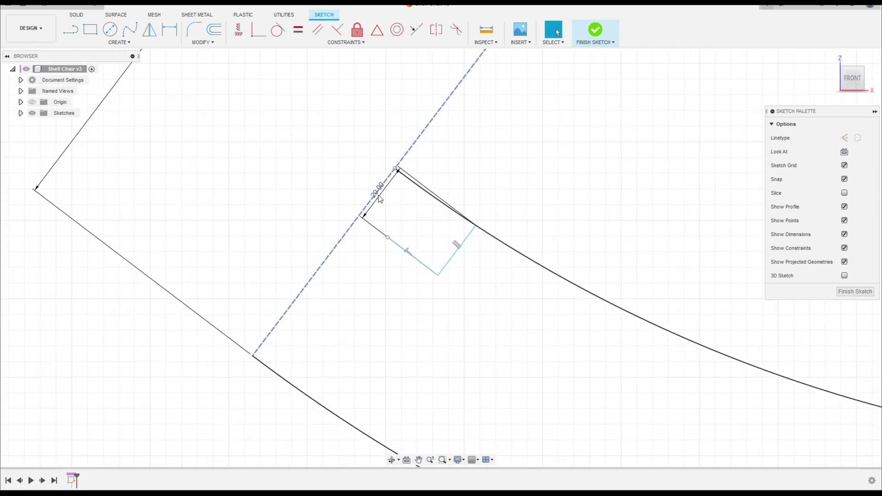
pyautogui.moveTo(380, 201); pyautogui.dragTo(508, 284)
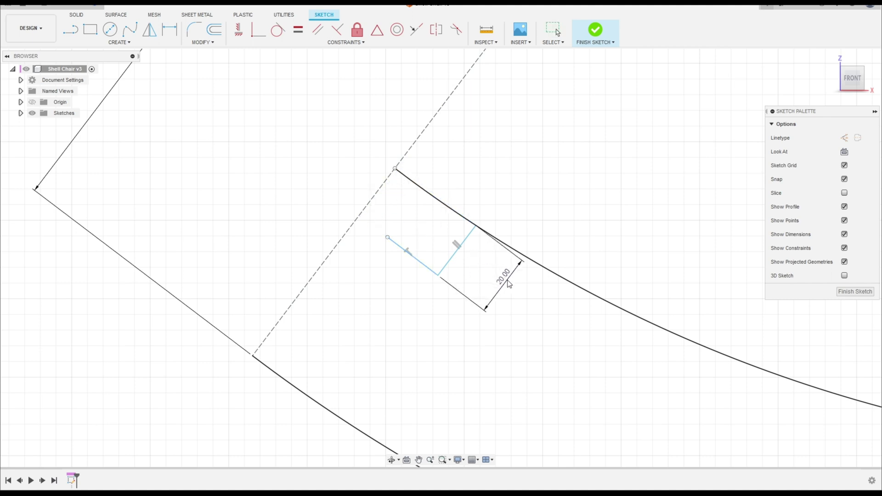
# Add the third 20 mm notch edge and dimension the unmeasured edge to 20 mm.
pyautogui.click(70, 30)
pyautogui.click(388, 237)
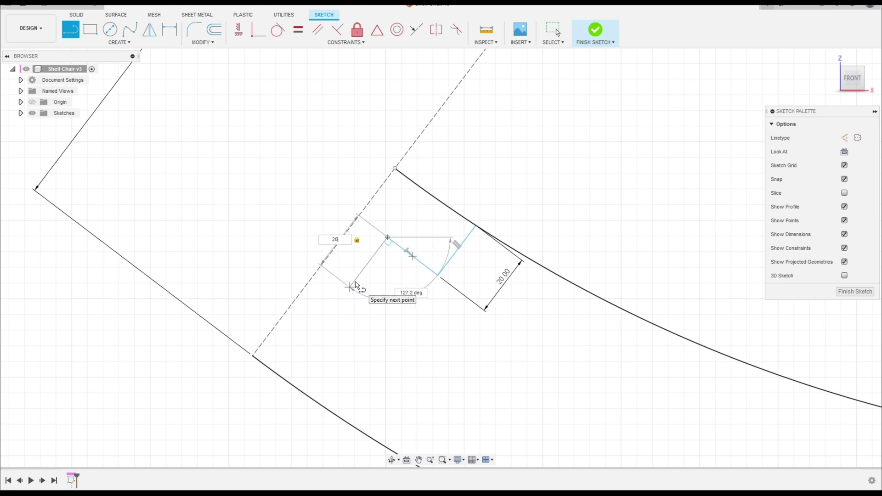
pyautogui.press('Return')
pyautogui.press('Escape')
pyautogui.press('d')
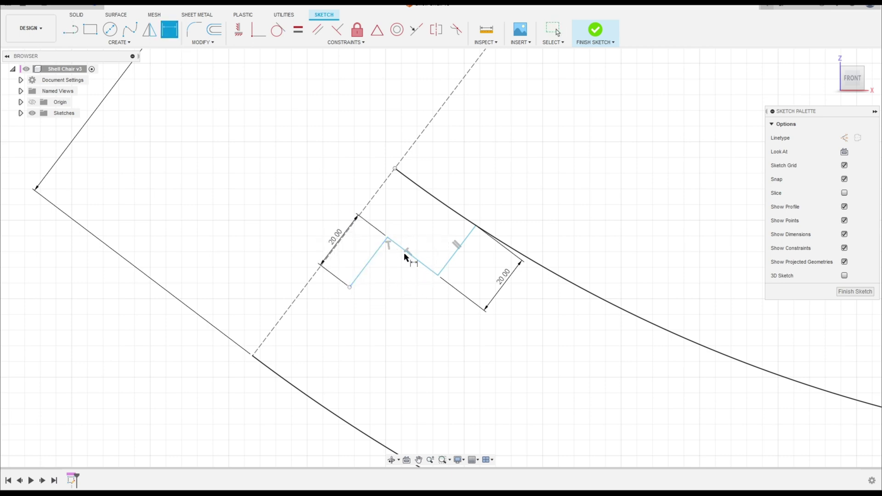
pyautogui.click(413, 260)
pyautogui.click(485, 173)
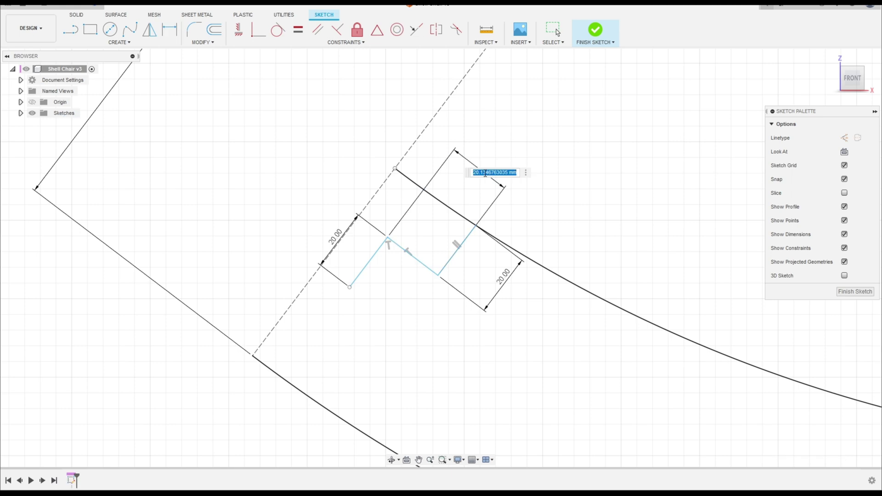
pyautogui.write('20')
pyautogui.press('Return')
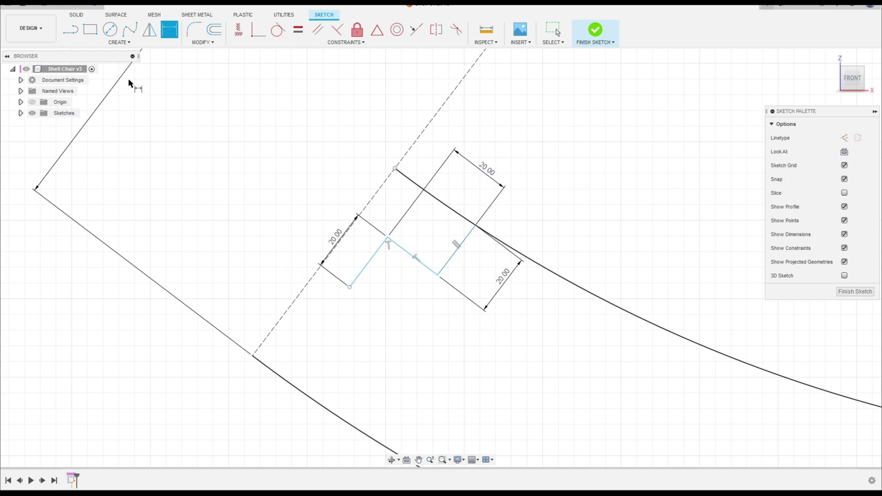
# Make the short notch edge collinear with the dashed guide line.
pyautogui.click(416, 31)
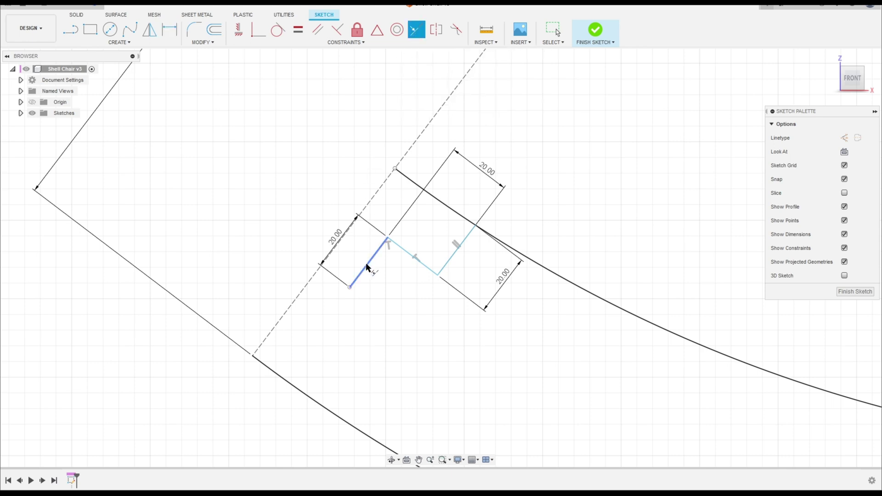
pyautogui.click(367, 267)
pyautogui.click(341, 248)
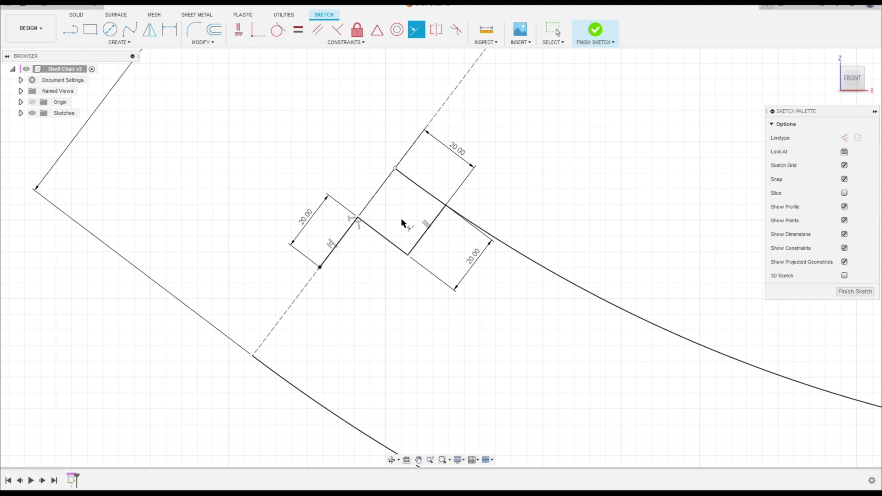
# Trim the arc piece inside the notch and move the 20.00 label into the notch.
pyautogui.scroll(2, 427, 196)
pyautogui.click(203, 43)
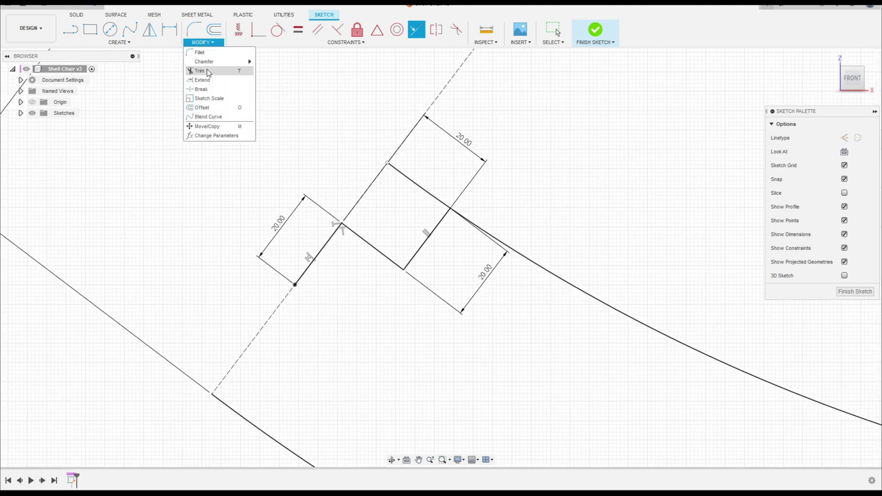
pyautogui.click(207, 69)
pyautogui.click(404, 178)
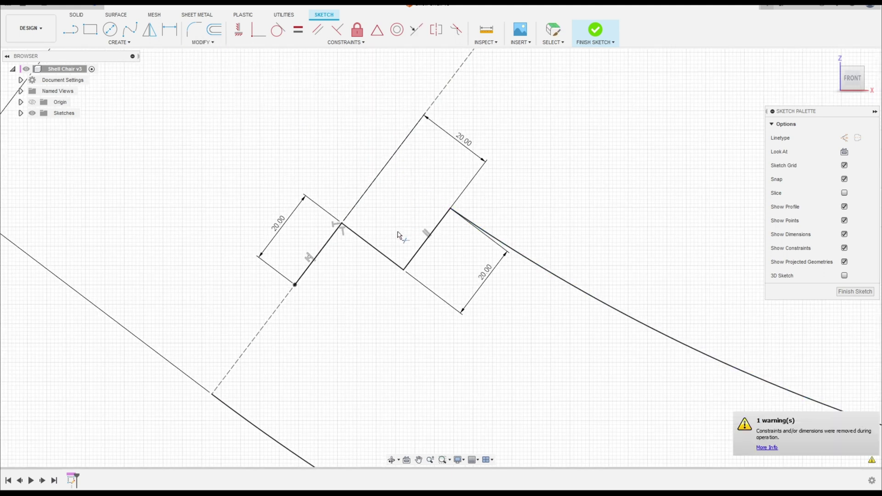
pyautogui.scroll(-2, 399, 237)
pyautogui.press('Escape')
pyautogui.moveTo(484, 272); pyautogui.dragTo(347, 179)
pyautogui.scroll(-2, 373, 317)
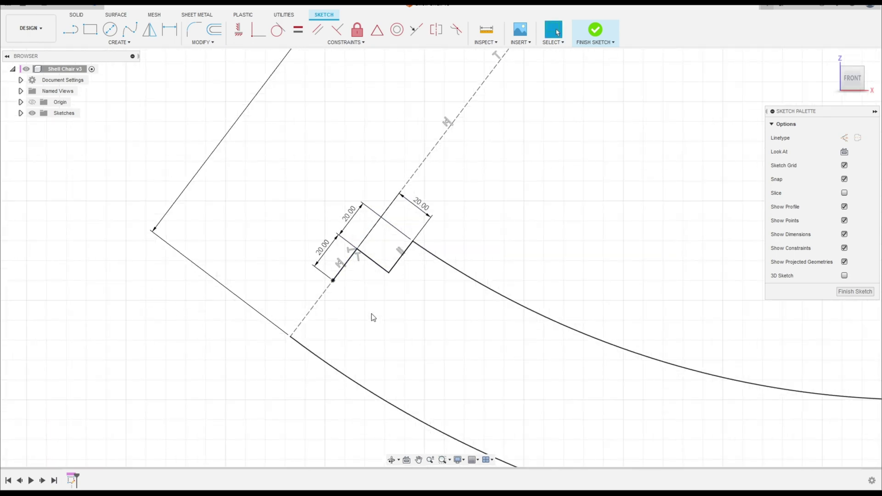
pyautogui.moveTo(373, 317); pyautogui.dragTo(336, 210, button='middle')
pyautogui.click(126, 42)
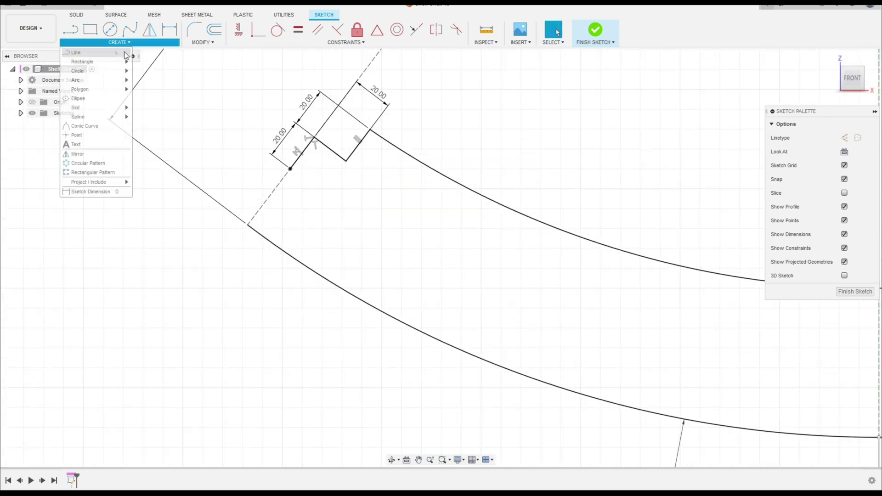
# Draw two connected 3-point arcs from the notch corner down to the lower seat curve.
pyautogui.moveTo(110, 81)
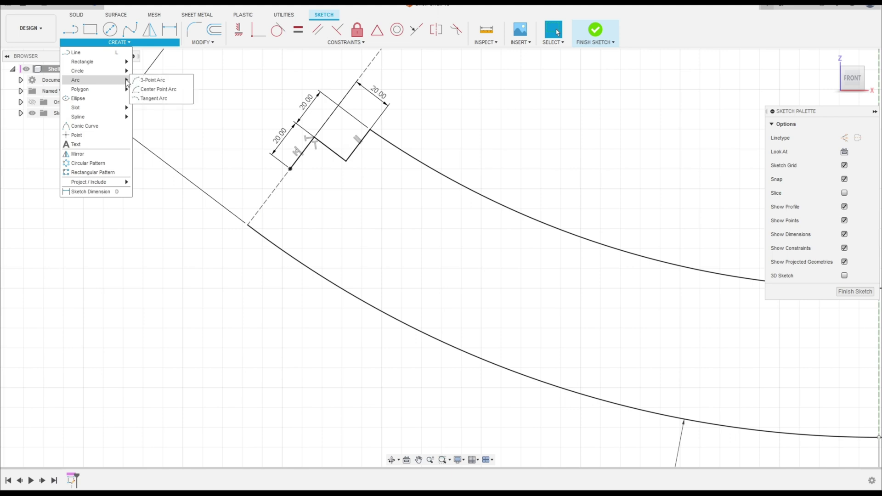
pyautogui.click(157, 82)
pyautogui.click(290, 169)
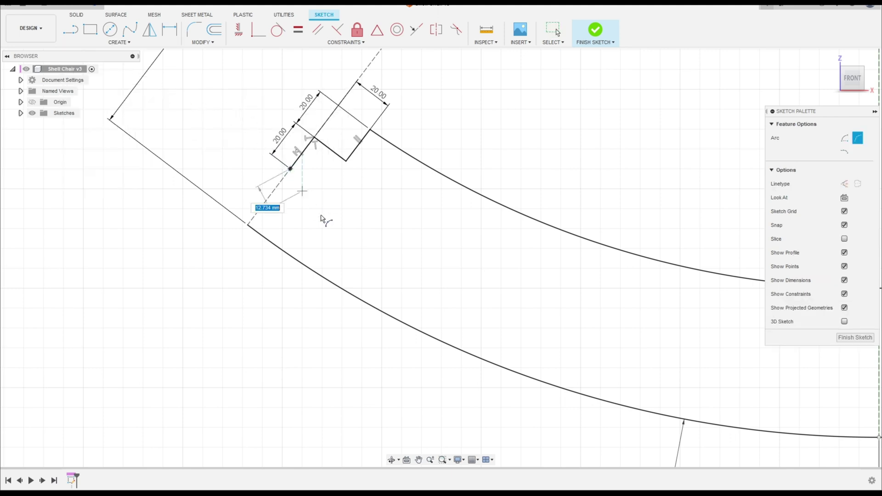
pyautogui.click(329, 239)
pyautogui.click(327, 225)
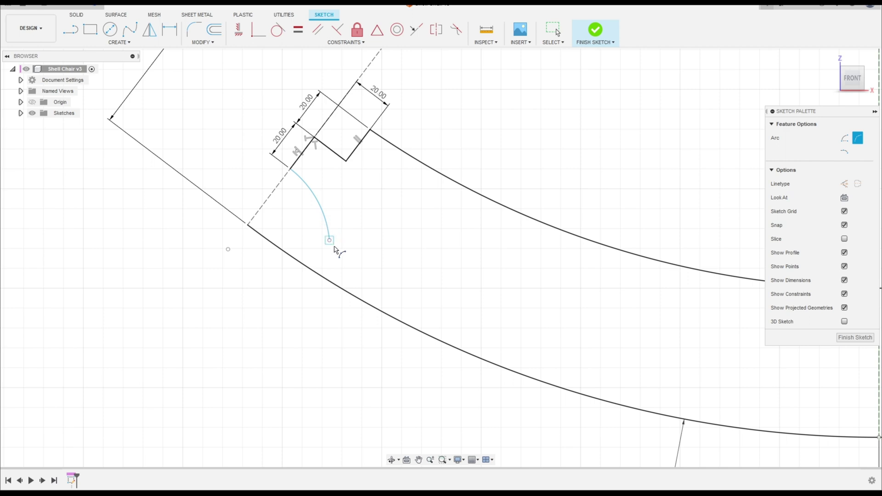
pyautogui.click(329, 239)
pyautogui.click(340, 278)
pyautogui.press('Escape')
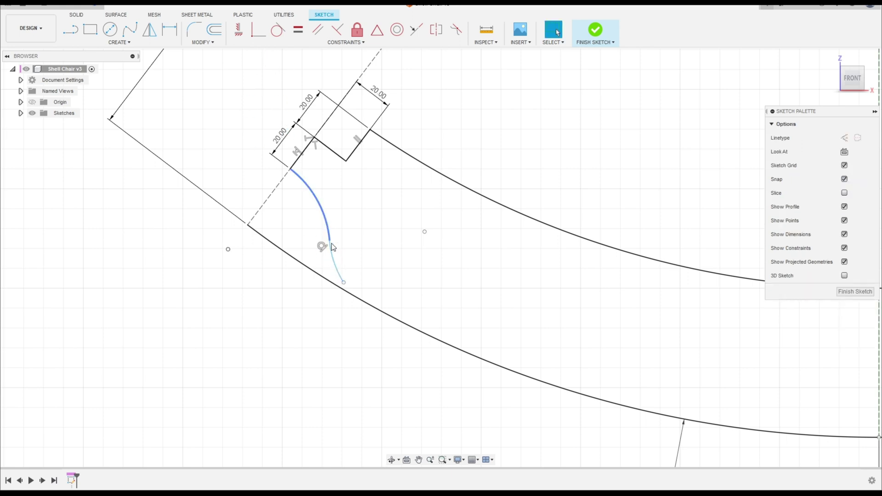
# Make the lower arc tangent to the lower seat curve.
pyautogui.click(280, 32)
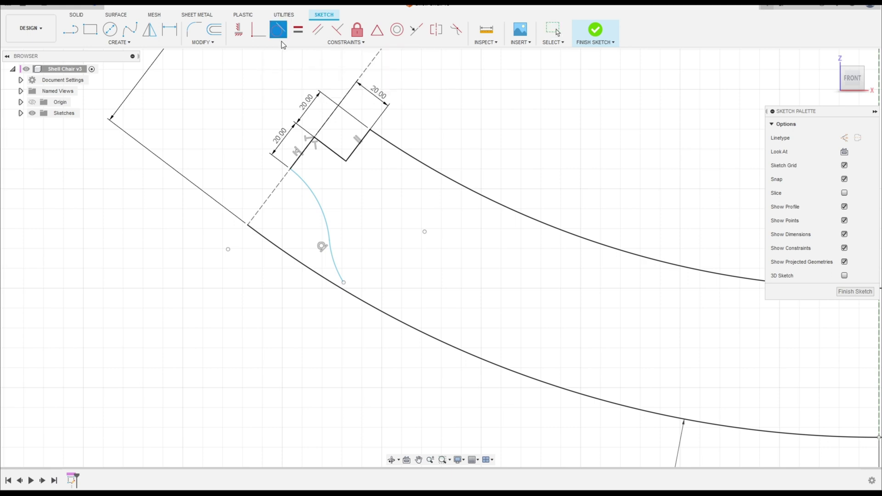
pyautogui.click(341, 279)
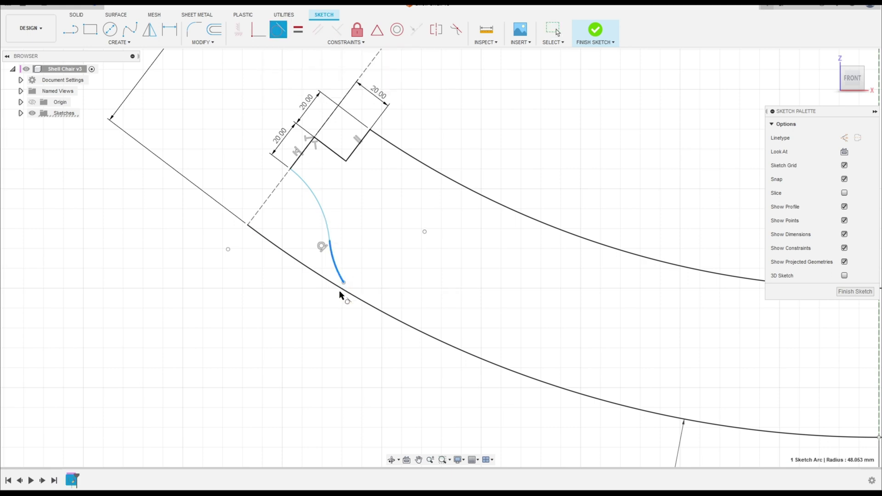
pyautogui.click(341, 289)
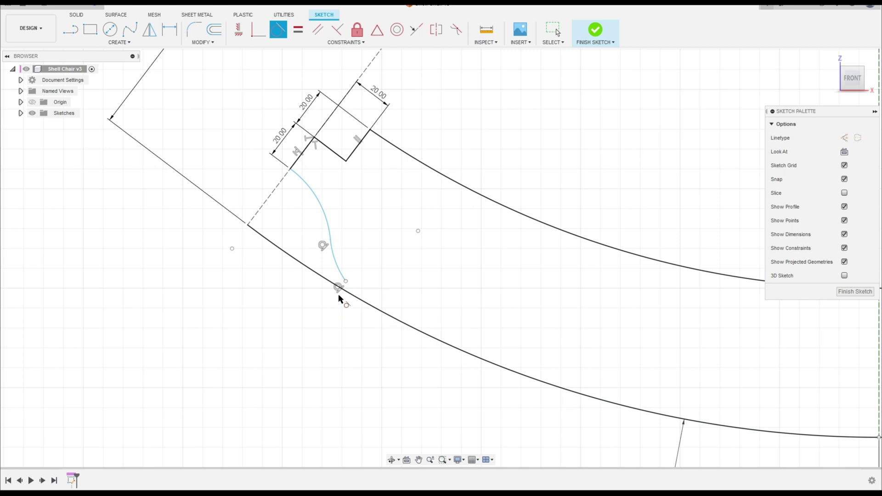
# Make the arc's end coincident with the lower curve, closing the profile.
pyautogui.click(256, 31)
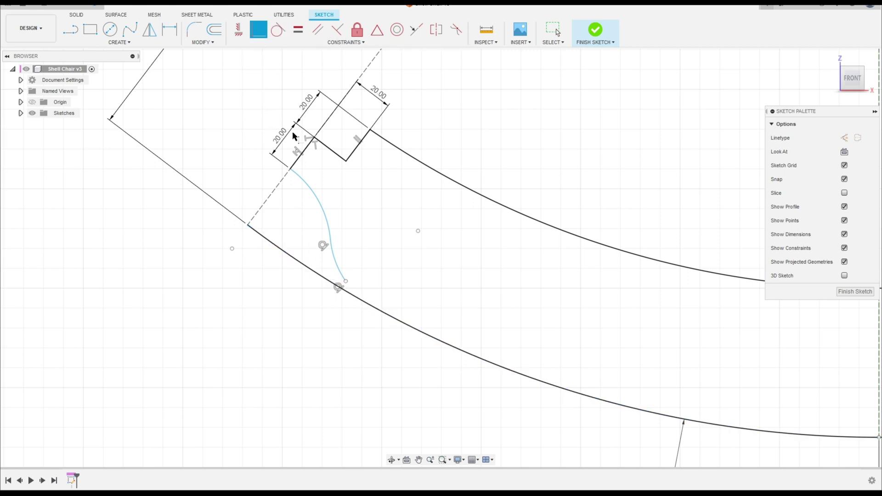
pyautogui.click(346, 282)
pyautogui.click(360, 300)
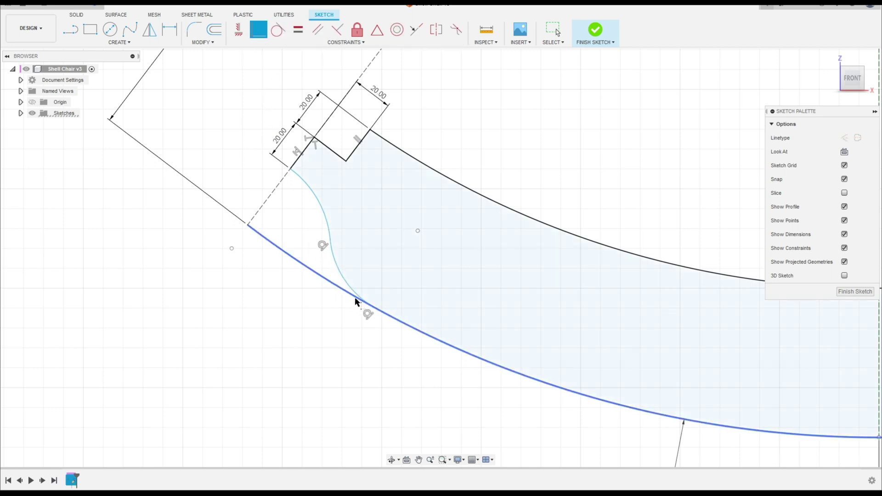
pyautogui.click(169, 30)
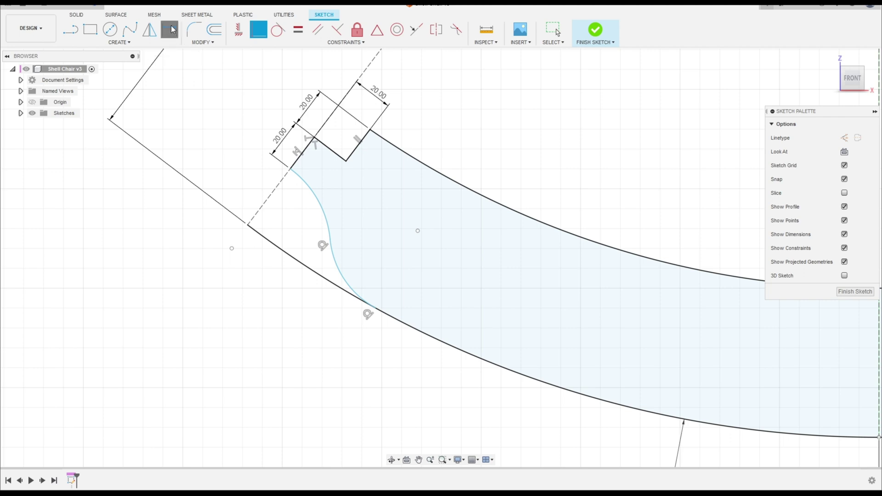
# Dimension the leg junction arcs to R50 on the lower arc and R100 on the upper.
pyautogui.click(342, 275)
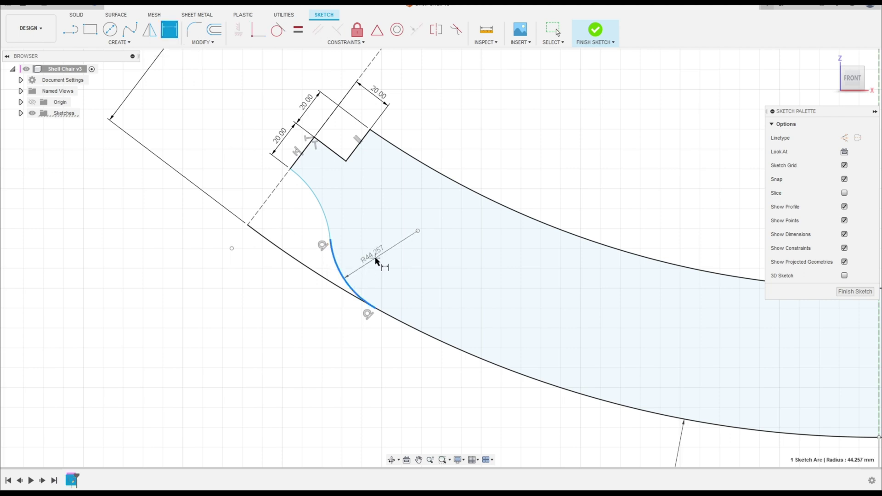
pyautogui.click(409, 260)
pyautogui.write('50')
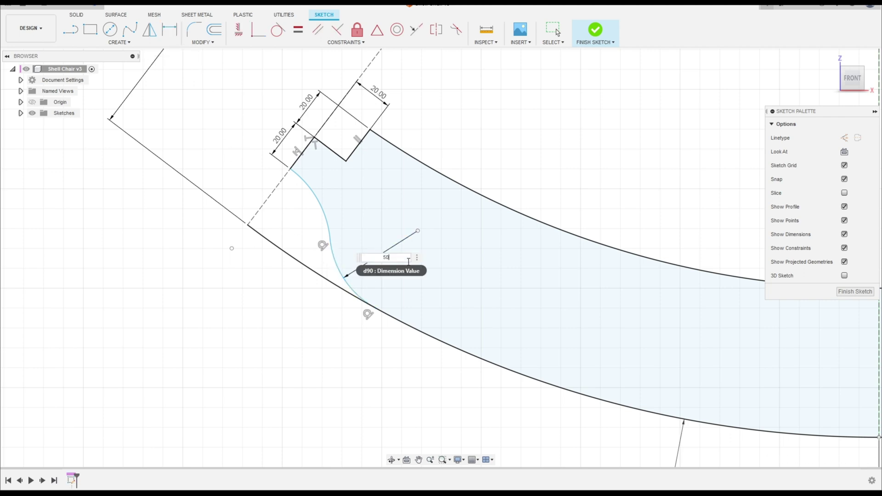
pyautogui.press('Return')
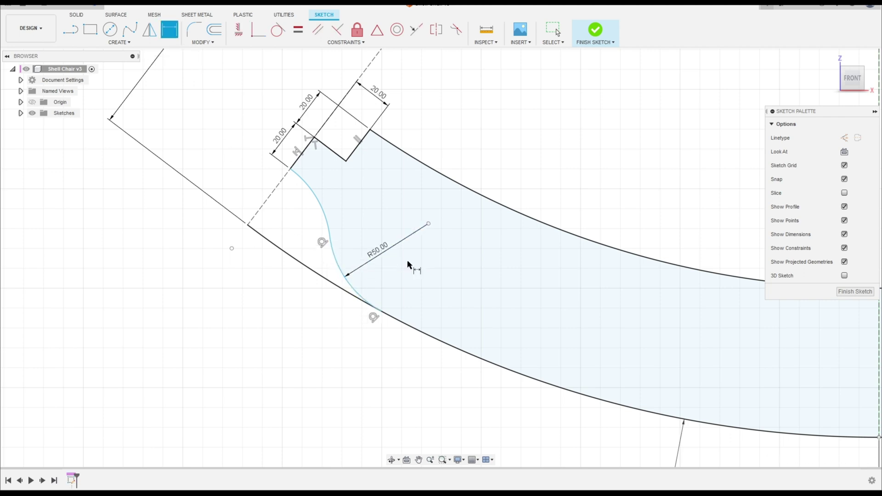
pyautogui.click(315, 197)
pyautogui.click(285, 228)
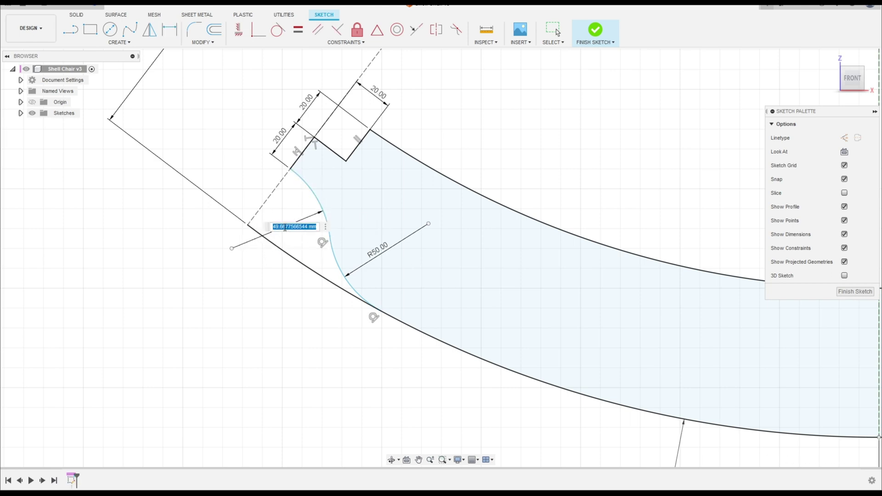
pyautogui.write('100')
pyautogui.press('Return')
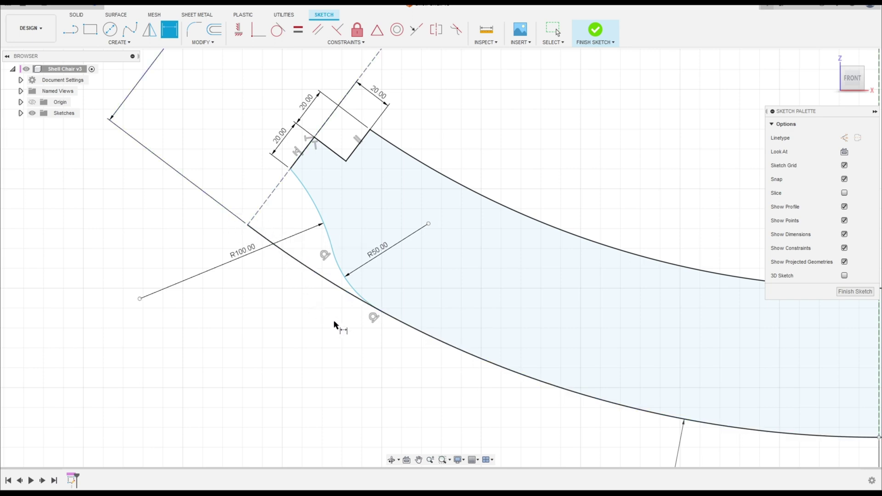
pyautogui.press('Escape')
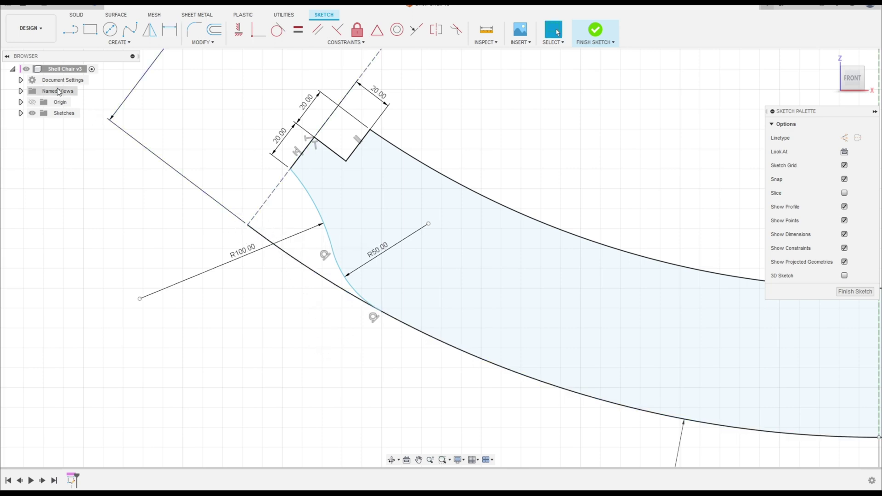
# Extend the dashed construction line from its lower end down-left past the arcs.
pyautogui.click(70, 32)
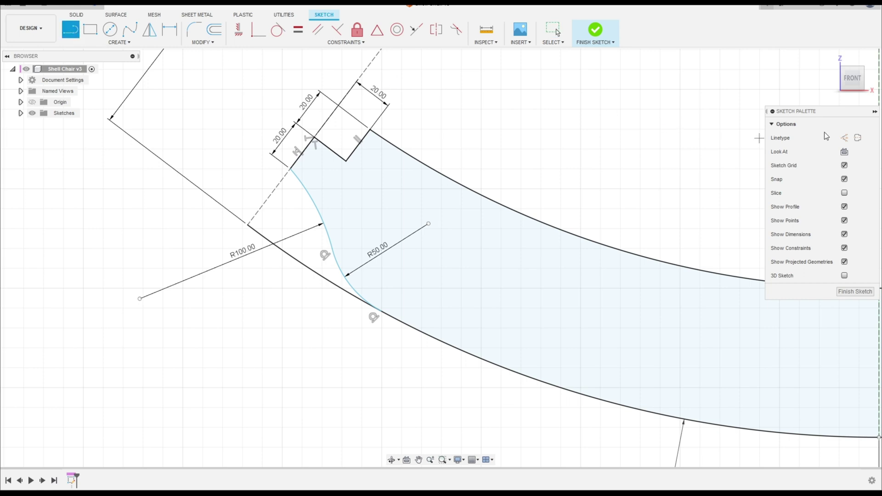
pyautogui.click(381, 312)
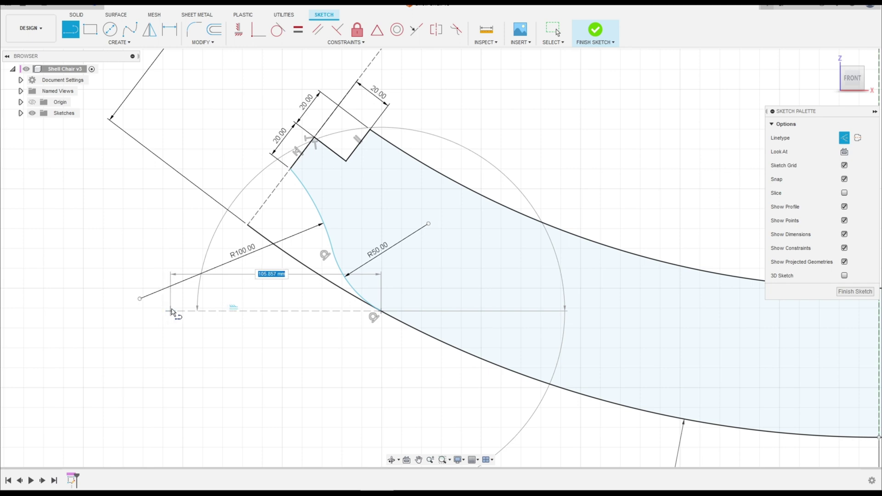
pyautogui.press('Escape')
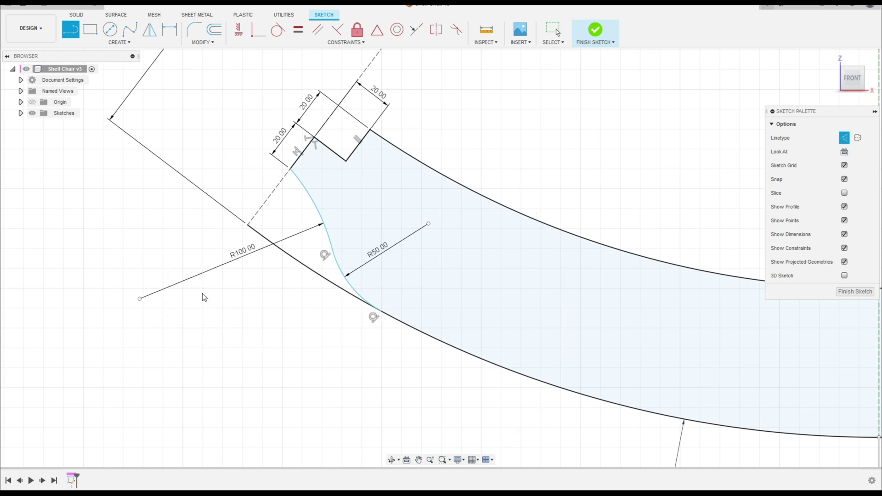
pyautogui.press('Escape')
pyautogui.press('l')
pyautogui.click(247, 226)
pyautogui.click(175, 320)
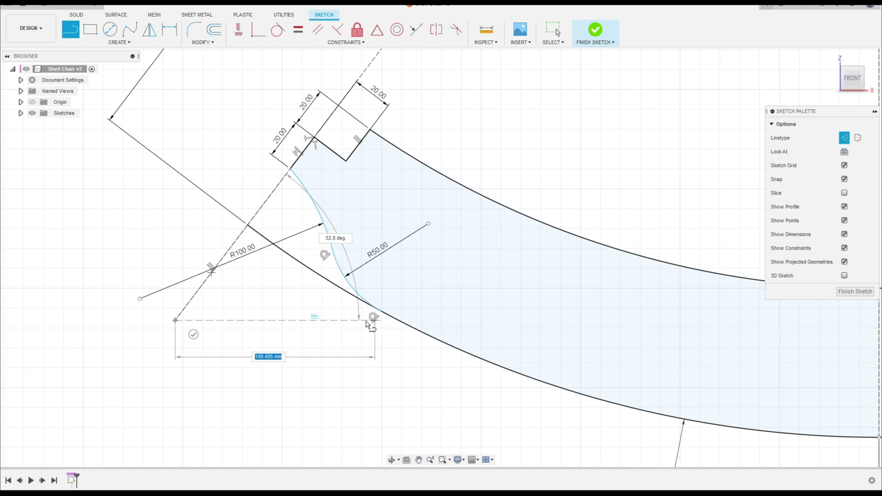
pyautogui.press('Escape')
pyautogui.press('l')
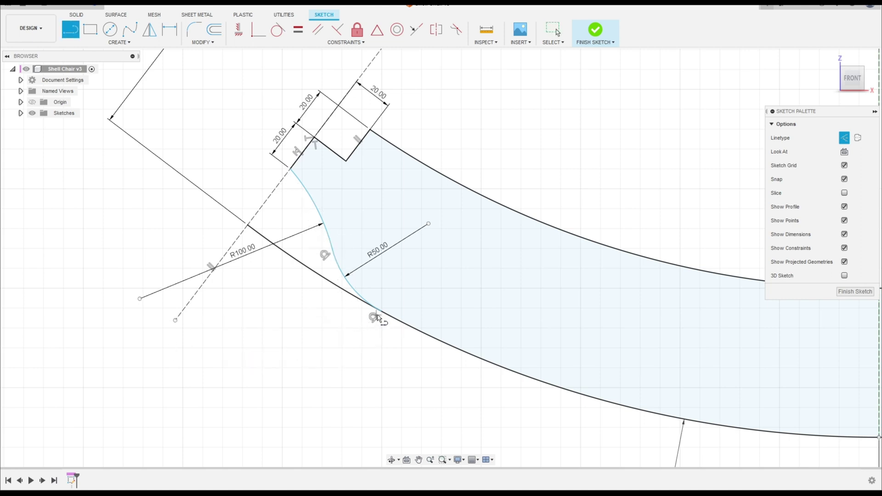
pyautogui.click(381, 316)
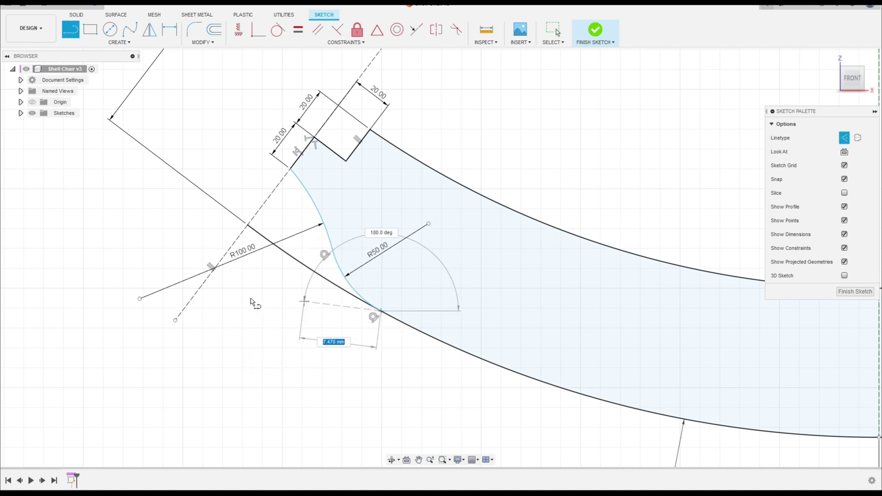
# Finish the horizontal line from the arc junction and dimension it to 120 mm.
pyautogui.click(182, 312)
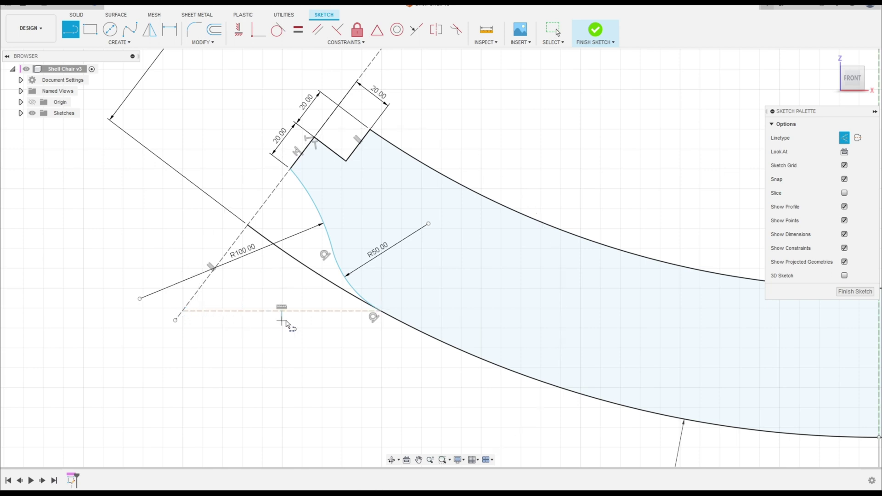
pyautogui.press('Escape')
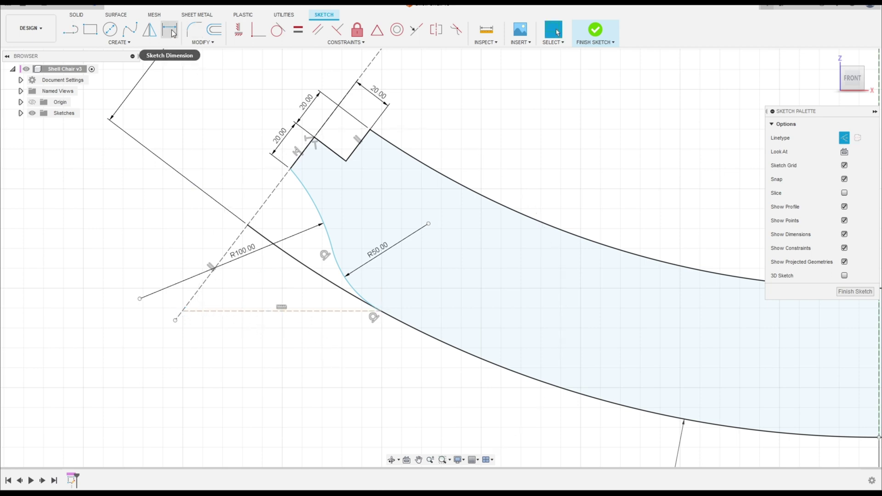
pyautogui.click(169, 30)
pyautogui.click(257, 311)
pyautogui.click(281, 371)
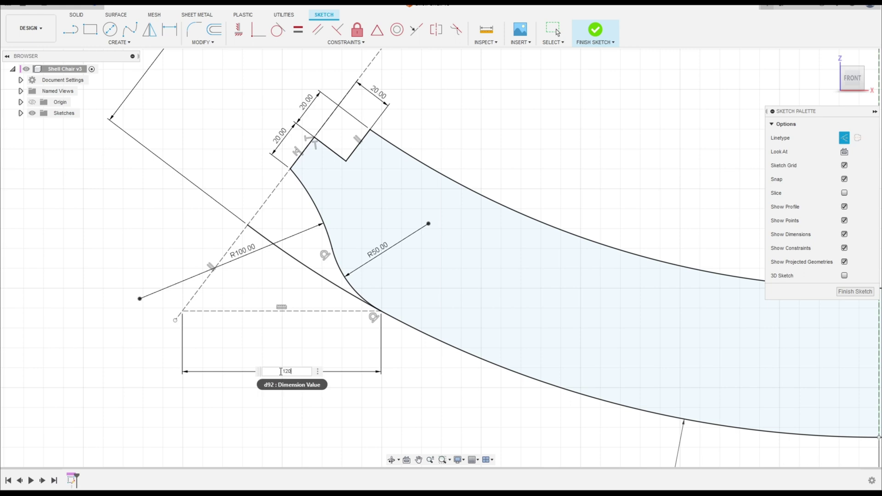
pyautogui.write('120')
pyautogui.press('Return')
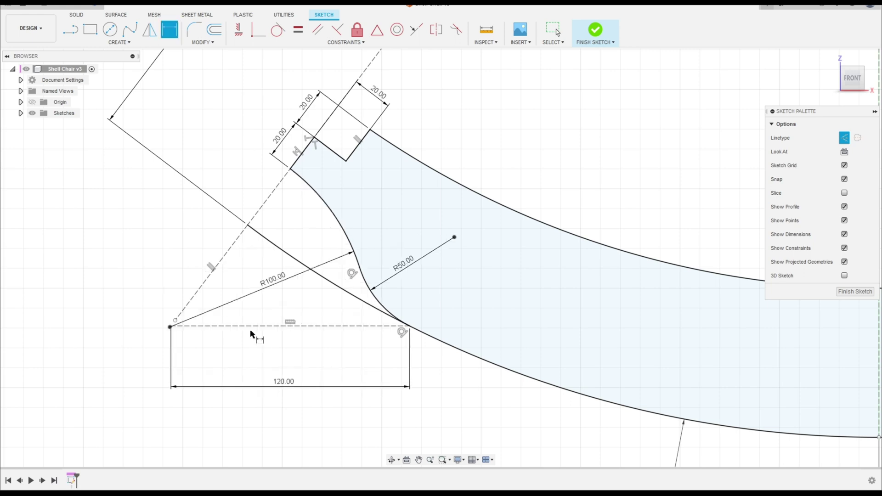
pyautogui.press('Escape')
# Trim away the leftover lower curve past the junction.
pyautogui.click(202, 42)
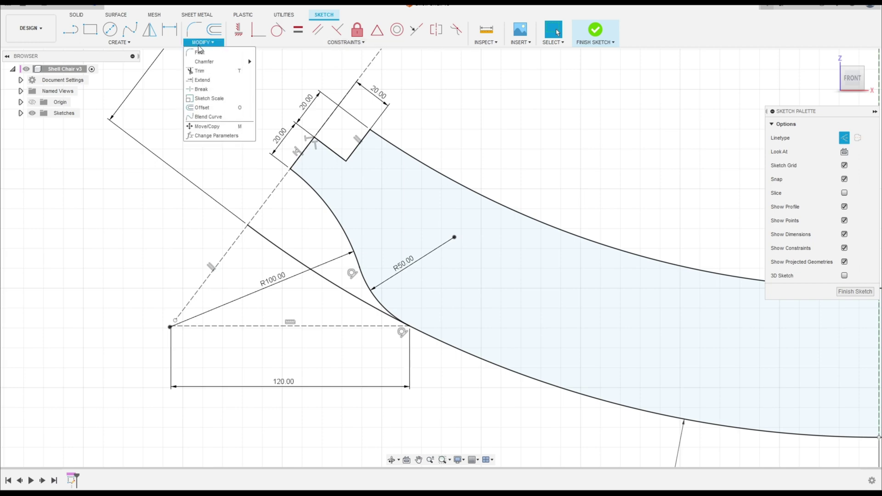
pyautogui.click(202, 72)
pyautogui.click(291, 262)
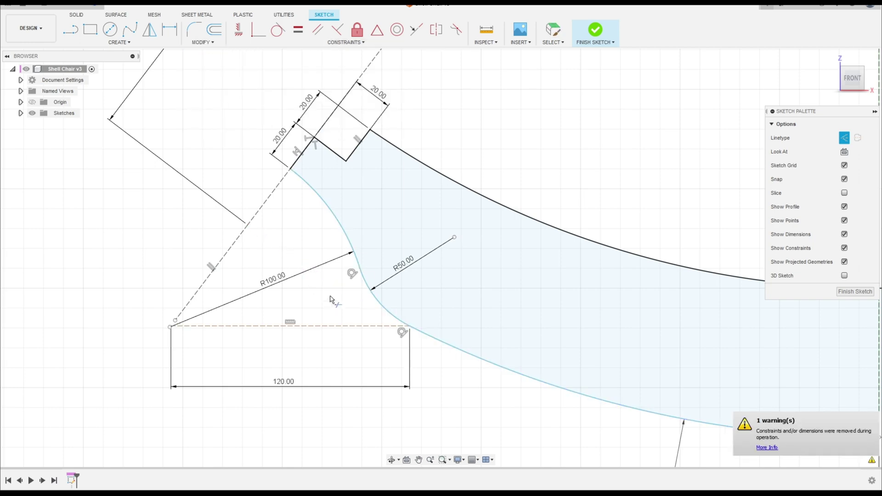
pyautogui.scroll(-3, 435, 366)
pyautogui.moveTo(435, 366)
pyautogui.mouseDown(button='middle')
pyautogui.moveTo(254, 289)
pyautogui.moveTo(241, 294)
pyautogui.mouseUp(button='middle')
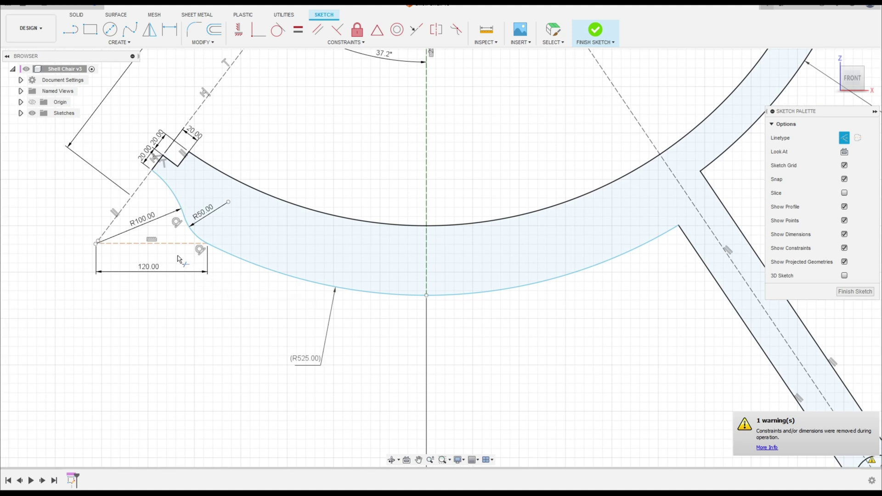
# Make the 120 mm line's left corner coincident with the dashed construction line, stretching it past.
pyautogui.scroll(5, 87, 243)
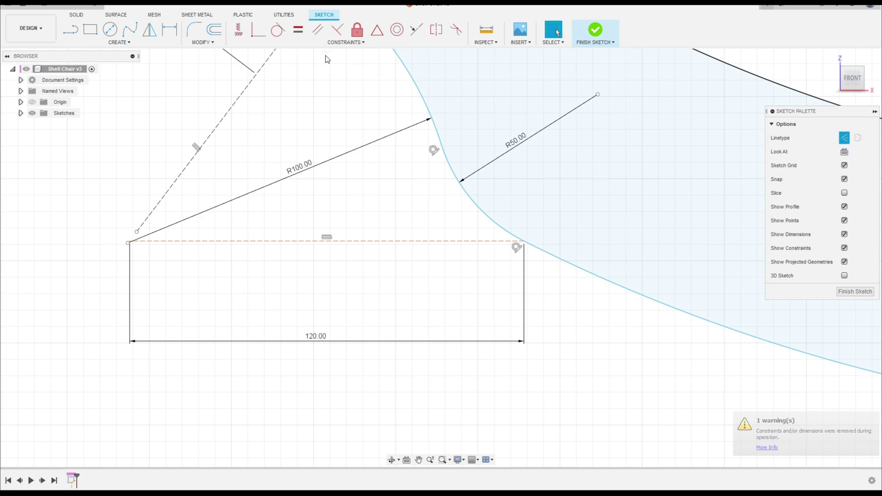
pyautogui.click(258, 29)
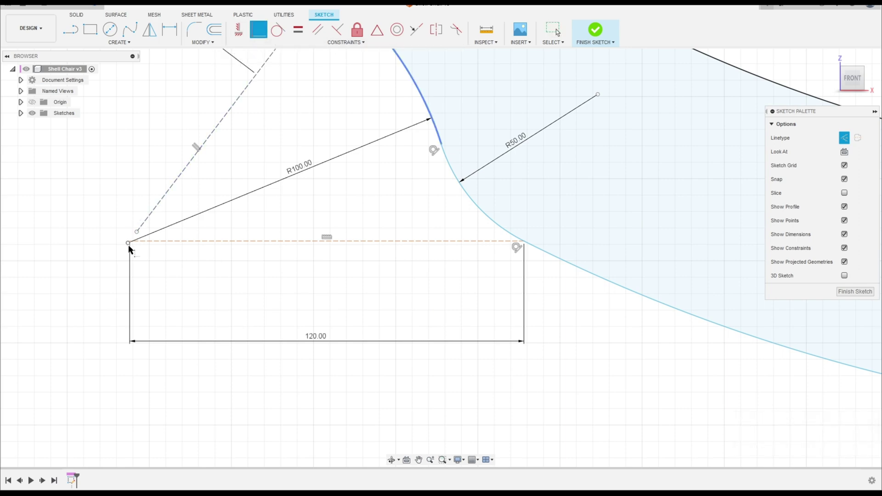
pyautogui.scroll(4, 127, 243)
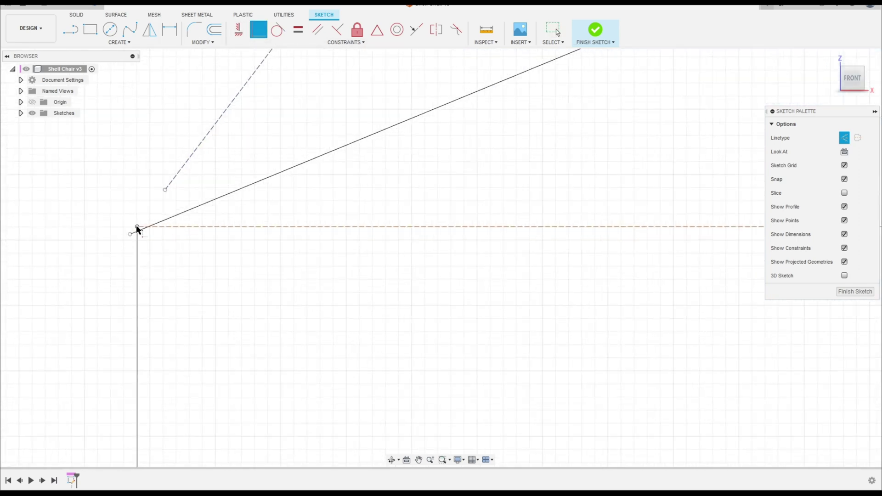
pyautogui.click(137, 227)
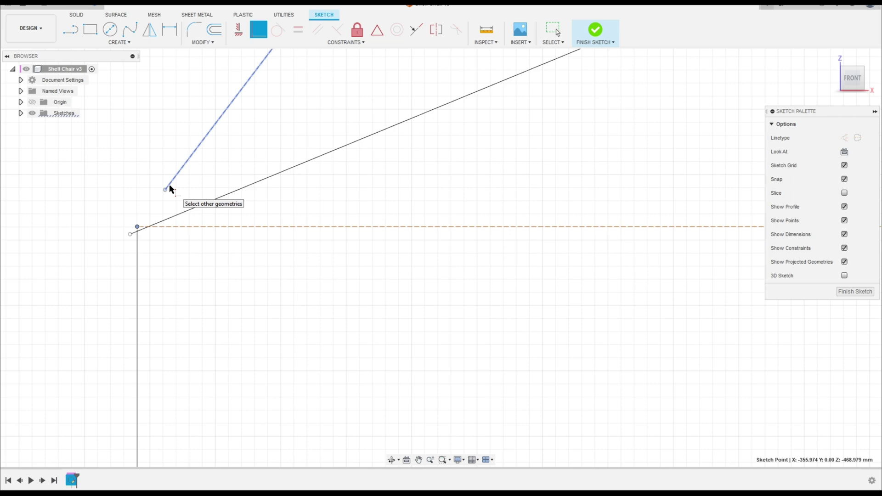
pyautogui.click(169, 188)
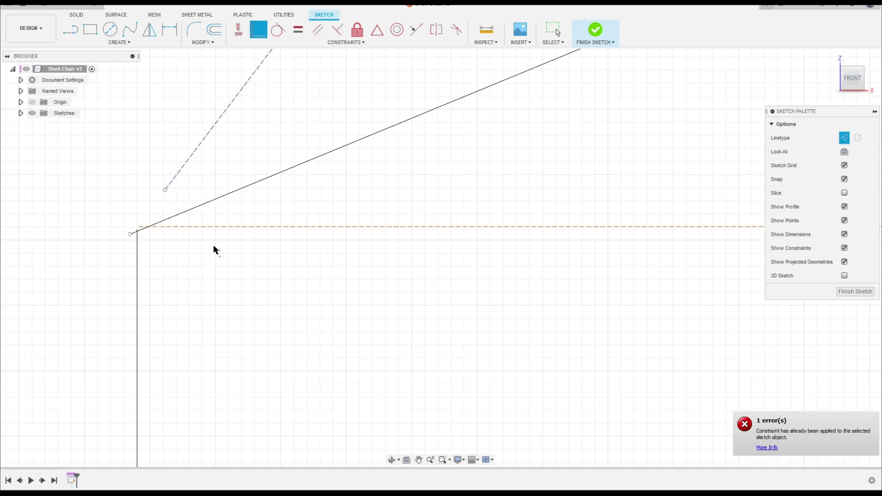
pyautogui.scroll(-5, 214, 251)
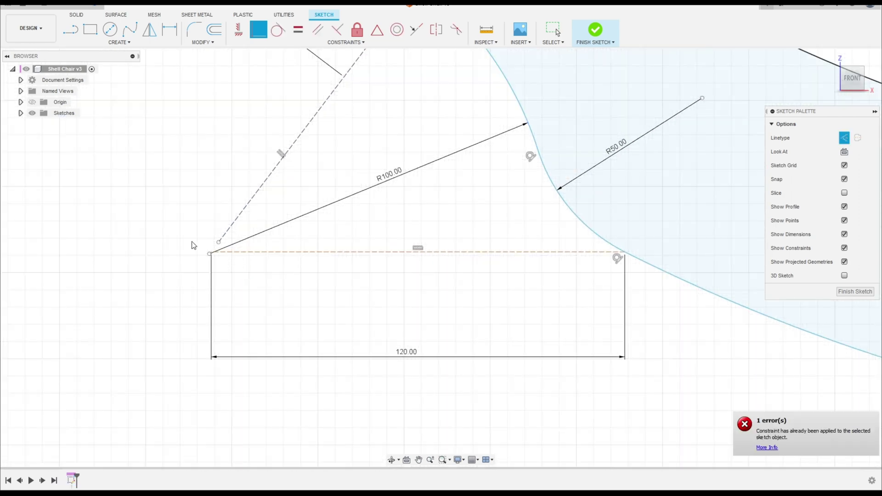
pyautogui.moveTo(219, 242); pyautogui.dragTo(132, 347)
pyautogui.scroll(4, 212, 252)
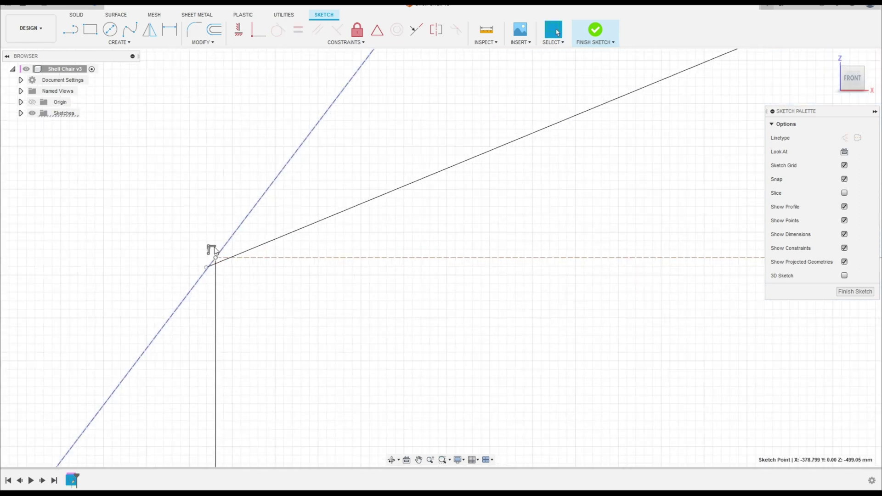
pyautogui.scroll(-1, 216, 267)
pyautogui.scroll(-4, 368, 305)
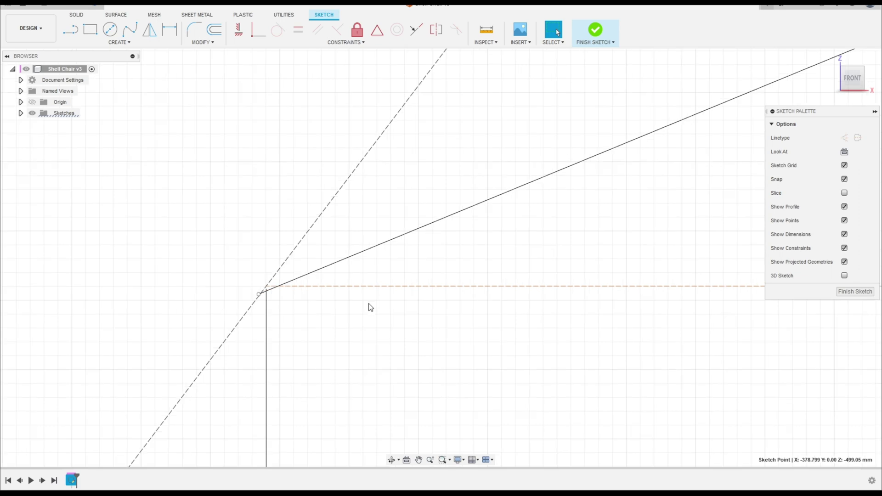
pyautogui.scroll(5, 275, 90)
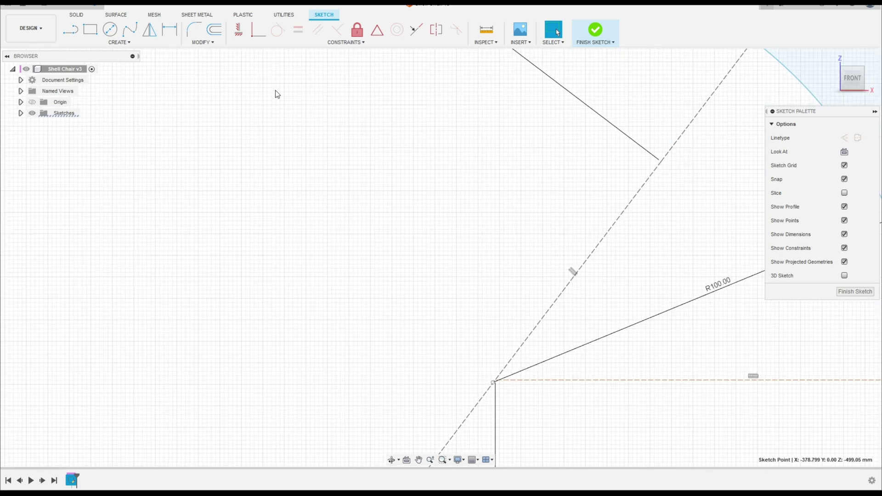
# Apply another coincident constraint to the dashed construction line, then view the whole chair profile.
pyautogui.click(255, 37)
pyautogui.moveTo(497, 392); pyautogui.dragTo(566, 412, button='middle')
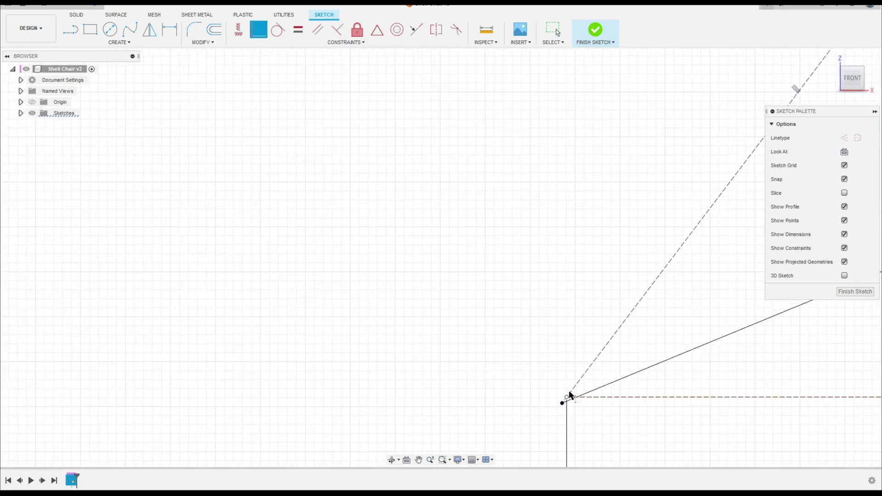
pyautogui.click(568, 396)
pyautogui.scroll(-2, 611, 443)
pyautogui.scroll(-3, 610, 446)
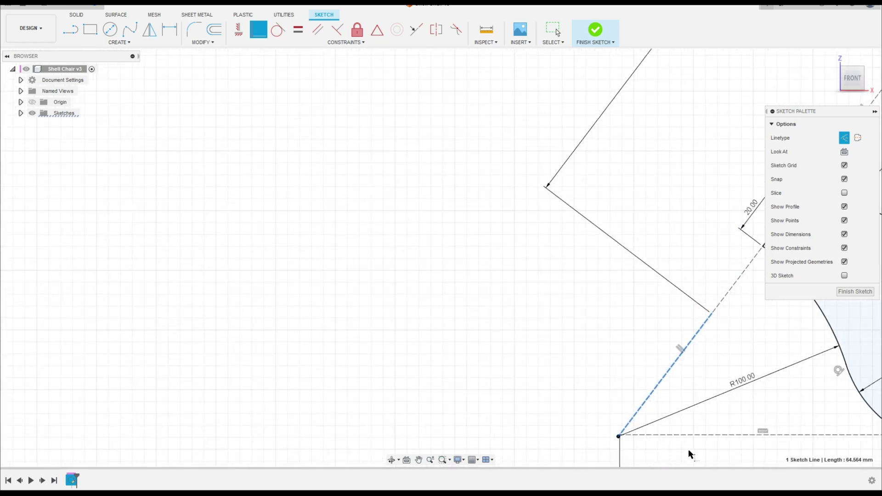
pyautogui.moveTo(610, 446); pyautogui.dragTo(338, 346, button='middle')
pyautogui.press('Escape')
pyautogui.scroll(-2, 483, 364)
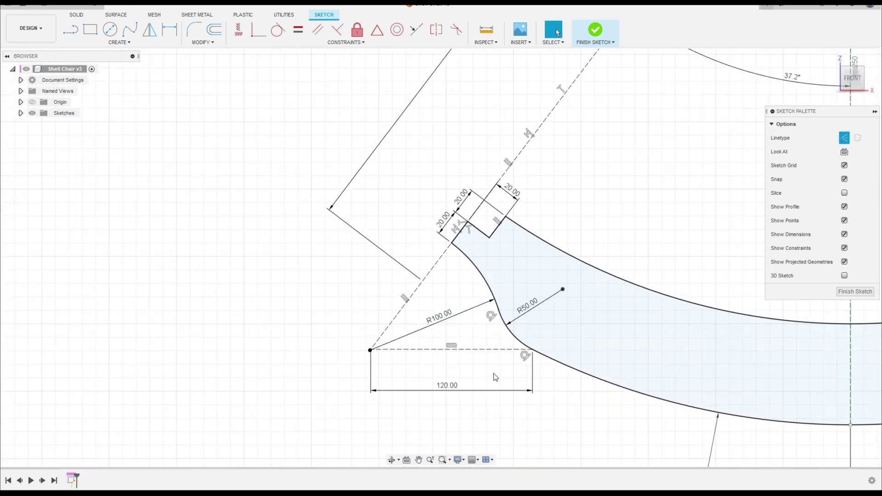
pyautogui.moveTo(583, 406); pyautogui.dragTo(406, 344, button='middle')
pyautogui.scroll(-3, 410, 355)
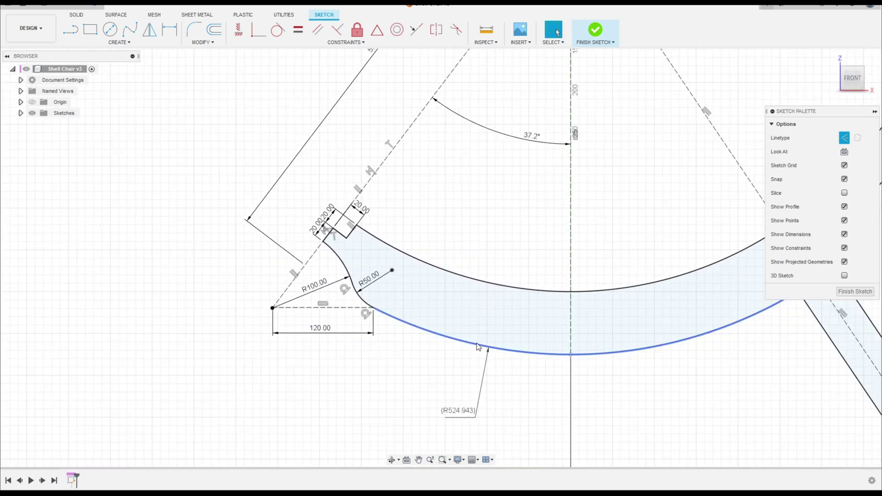
pyautogui.scroll(-3, 453, 356)
pyautogui.moveTo(570, 369); pyautogui.dragTo(462, 349, button='middle')
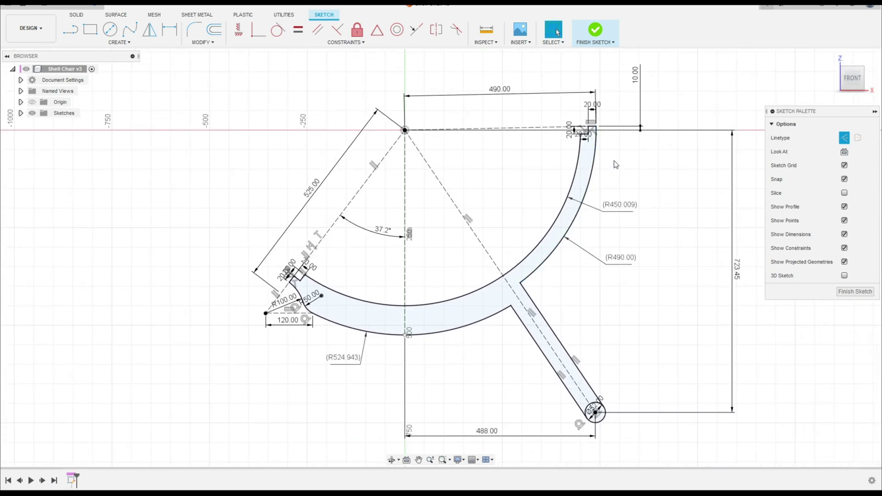
# Draw a dashed construction line from the origin at 14° ending on the inner R450 arc.
pyautogui.click(73, 31)
pyautogui.moveTo(490, 178); pyautogui.dragTo(372, 232, button='middle')
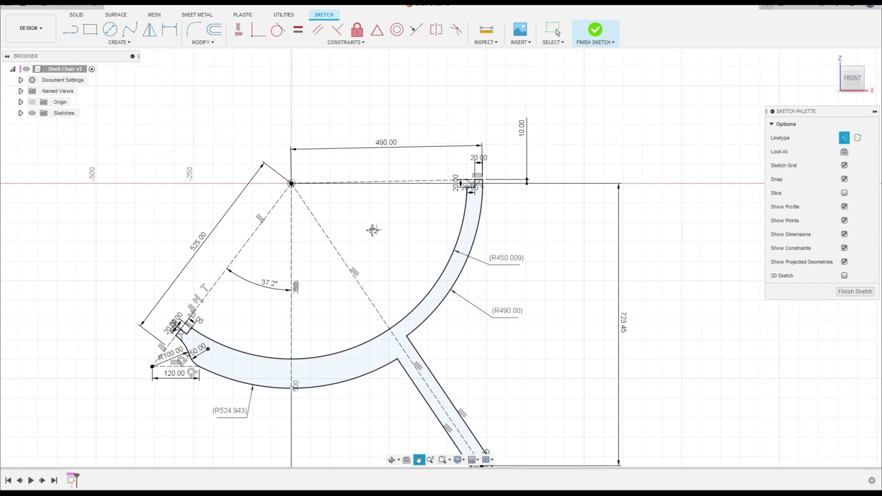
pyautogui.click(845, 138)
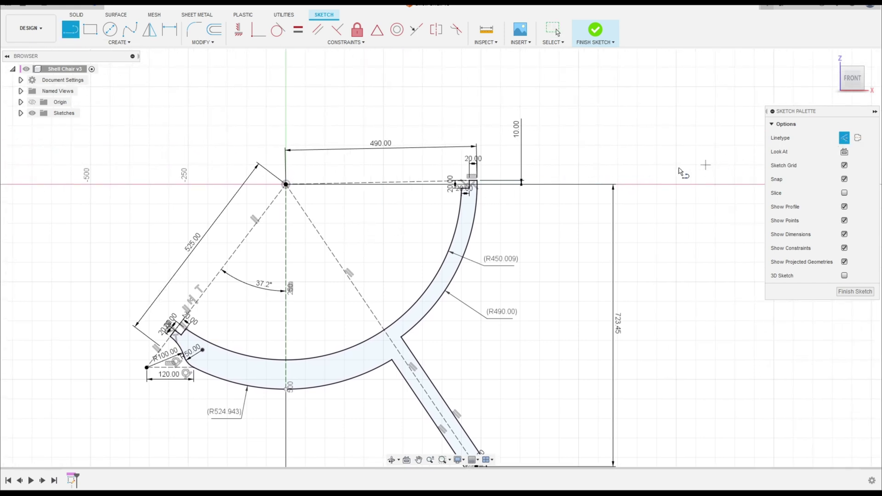
pyautogui.click(286, 184)
pyautogui.scroll(3, 457, 214)
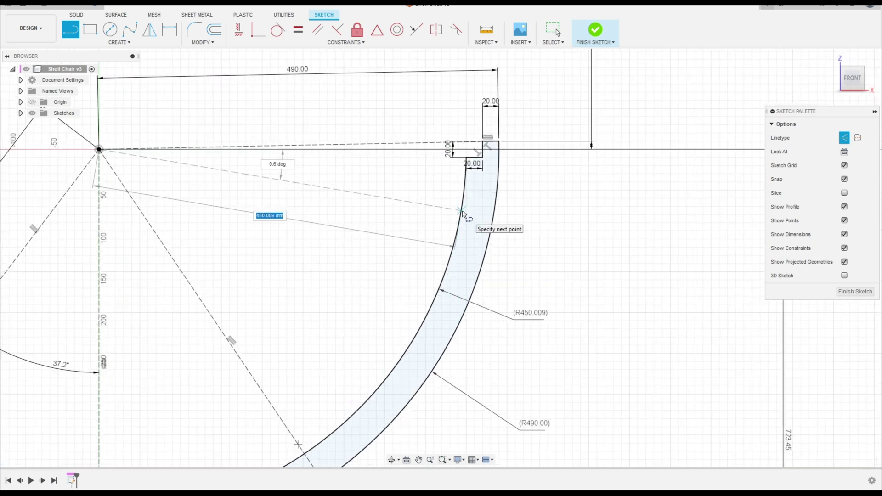
pyautogui.press('Tab')
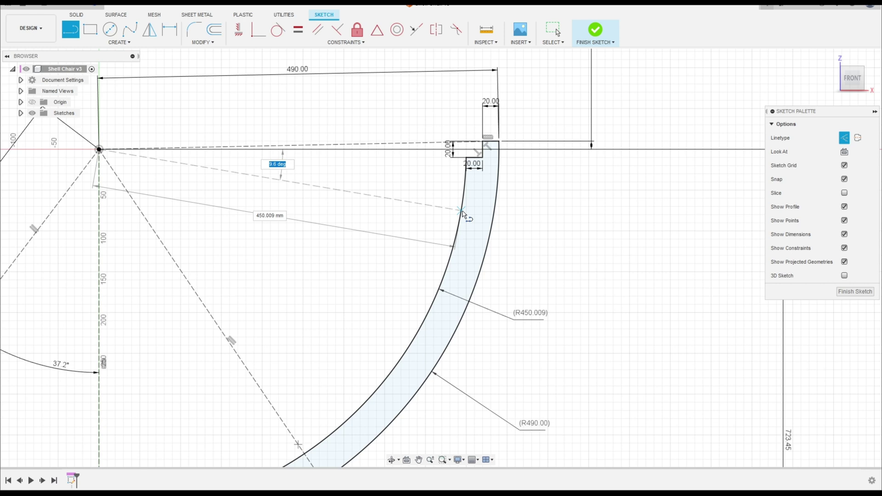
pyautogui.press('Tab')
pyautogui.click(463, 213)
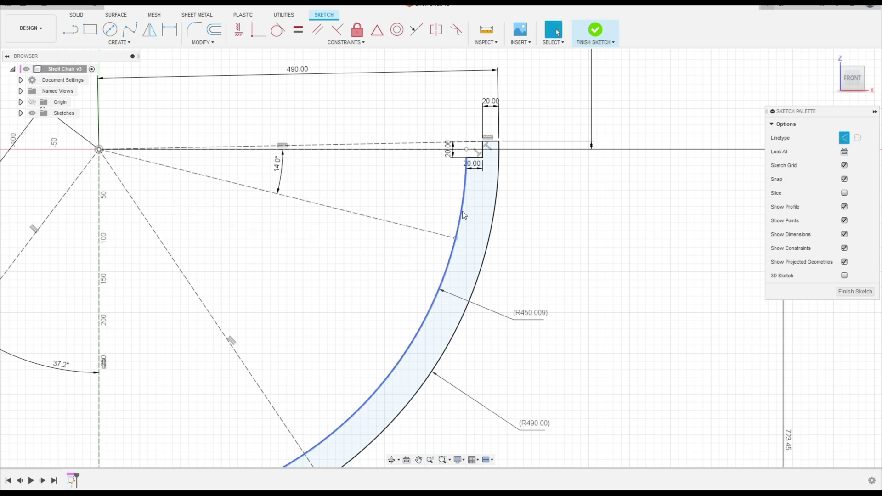
pyautogui.press('Escape')
pyautogui.scroll(2, 354, 229)
pyautogui.click(70, 29)
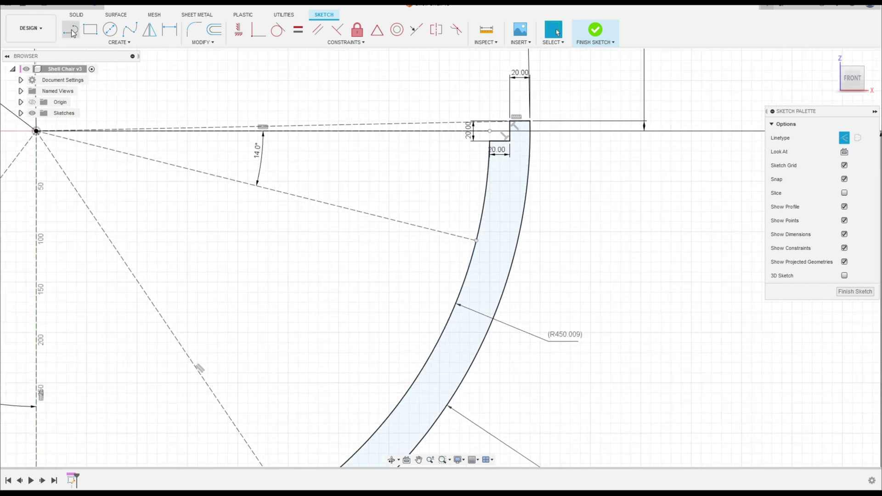
# Draw three 20 mm notch edges in normal linetype, starting where the construction line meets the arc.
pyautogui.click(844, 138)
pyautogui.scroll(2, 486, 257)
pyautogui.scroll(4, 486, 257)
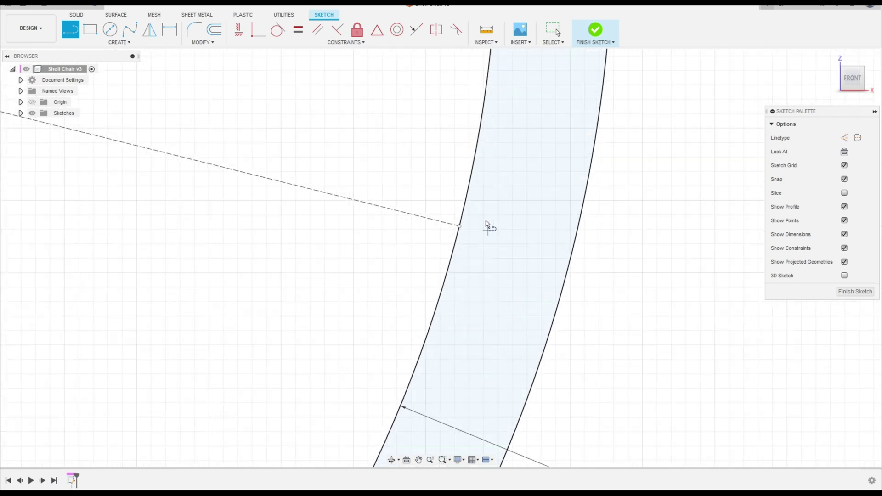
pyautogui.click(461, 195)
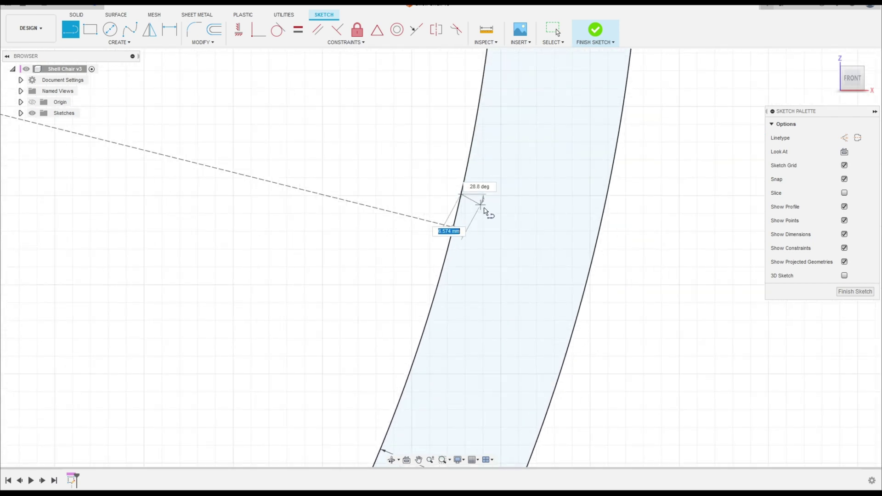
pyautogui.press('Tab')
pyautogui.click(518, 210)
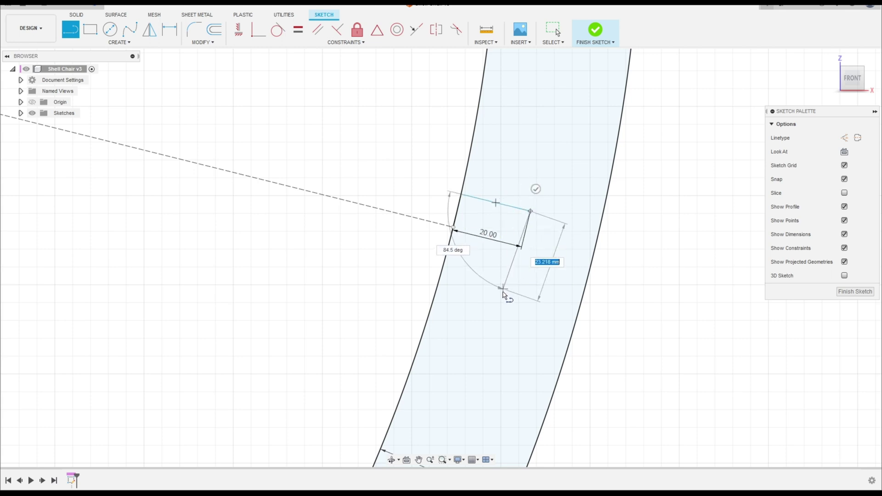
pyautogui.write('20')
pyautogui.press('Tab')
pyautogui.click(508, 301)
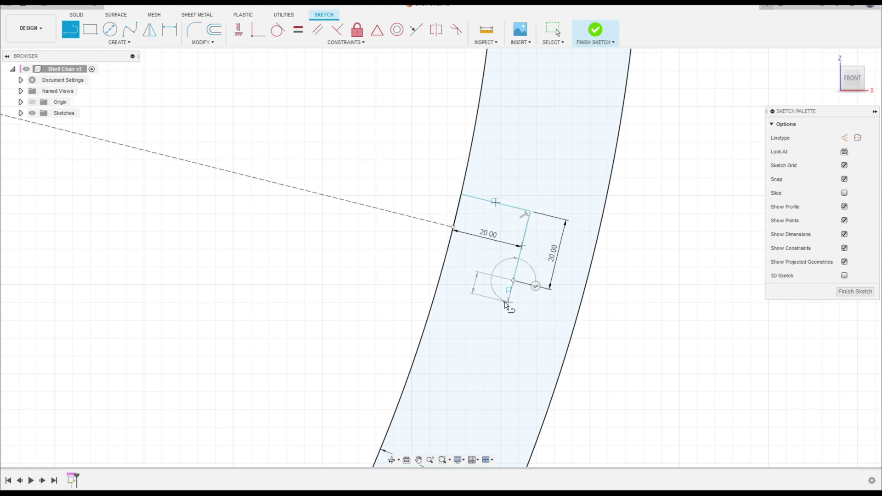
pyautogui.click(445, 266)
pyautogui.press('Escape')
# Make the notch's bottom edge parallel to the dashed 14° construction line.
pyautogui.scroll(5, 440, 302)
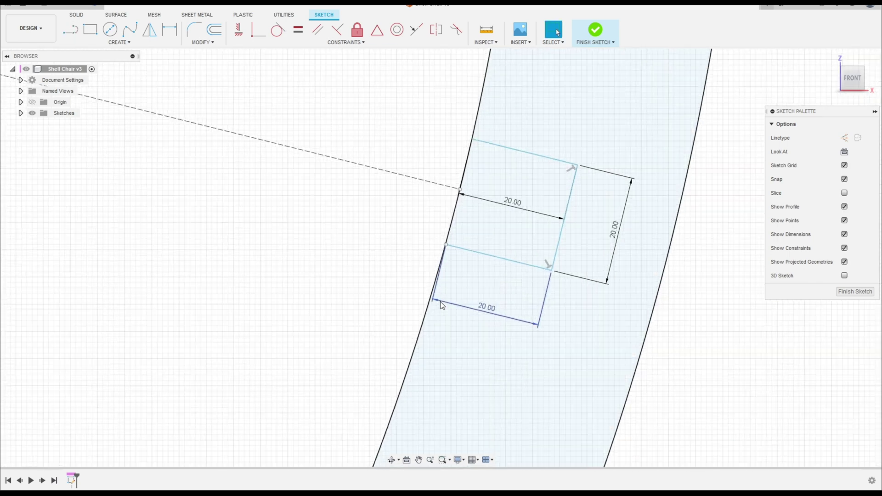
pyautogui.click(258, 30)
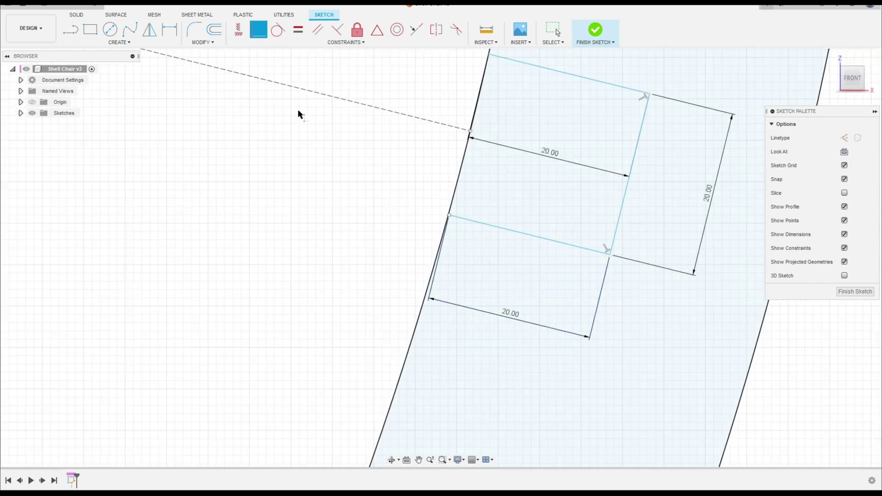
pyautogui.scroll(4, 386, 221)
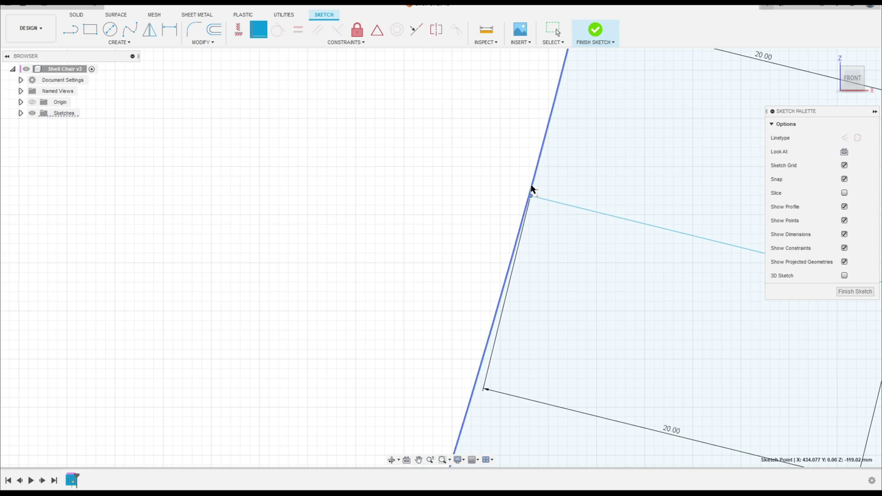
pyautogui.scroll(-6, 532, 198)
pyautogui.moveTo(542, 207); pyautogui.dragTo(533, 233, button='middle')
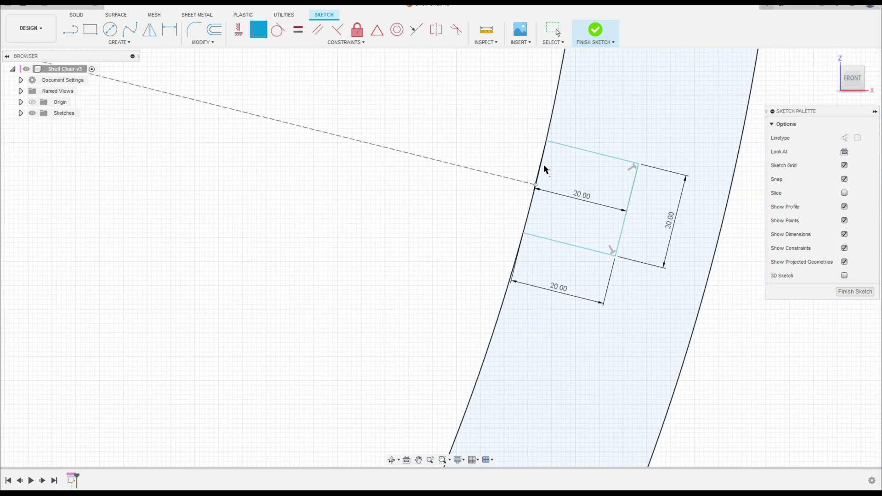
pyautogui.scroll(-1, 521, 237)
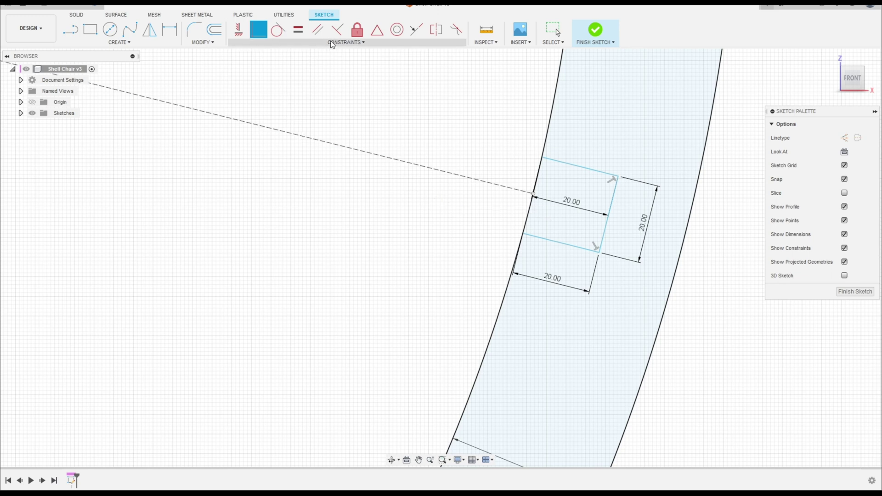
pyautogui.click(318, 30)
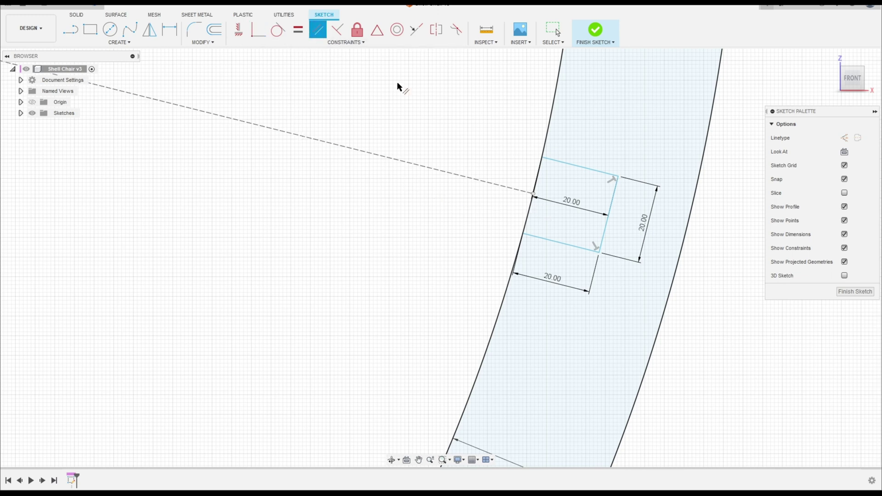
pyautogui.click(545, 236)
pyautogui.click(481, 179)
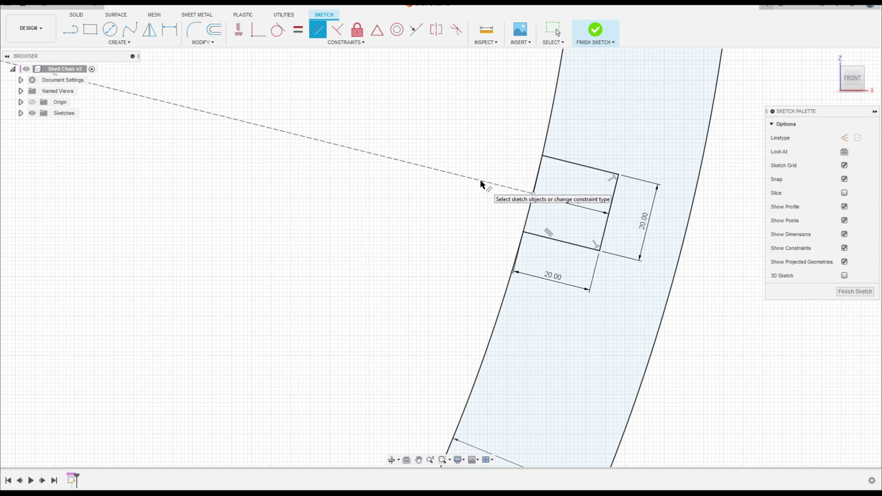
pyautogui.scroll(-1, 540, 255)
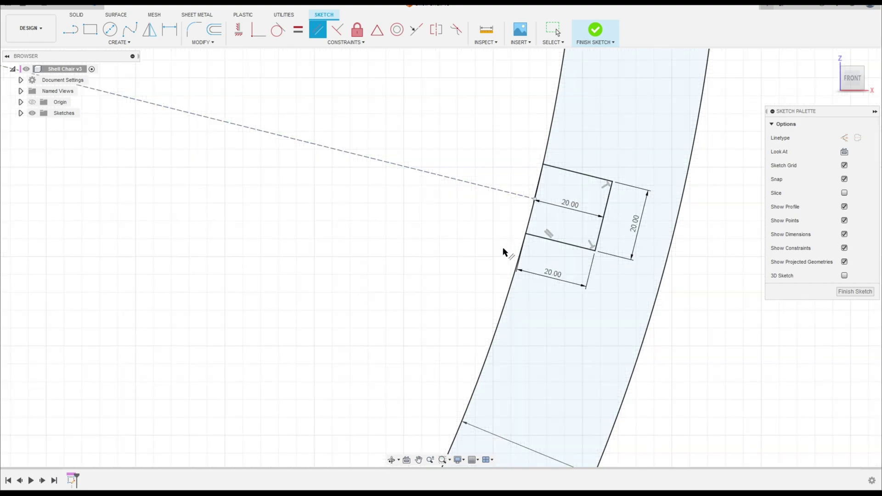
# Close the notch with a line from its top-left to bottom-left corner against the arc.
pyautogui.press('l')
pyautogui.scroll(5, 532, 193)
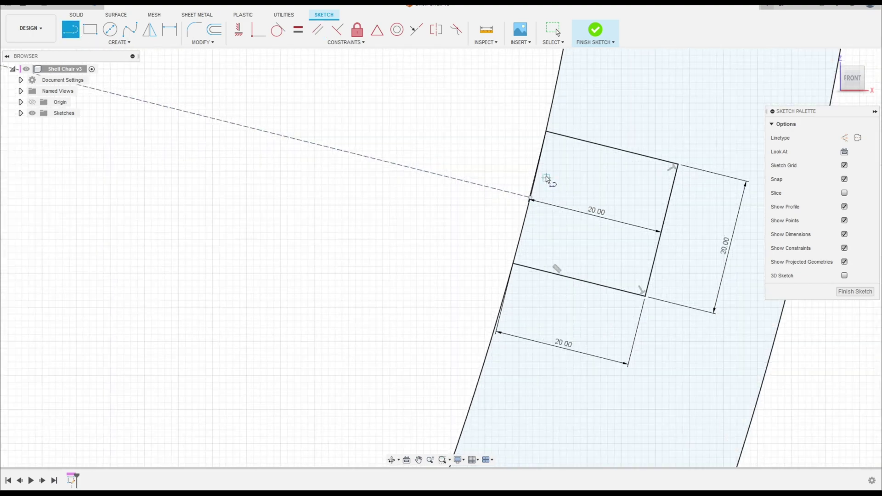
pyautogui.click(557, 104)
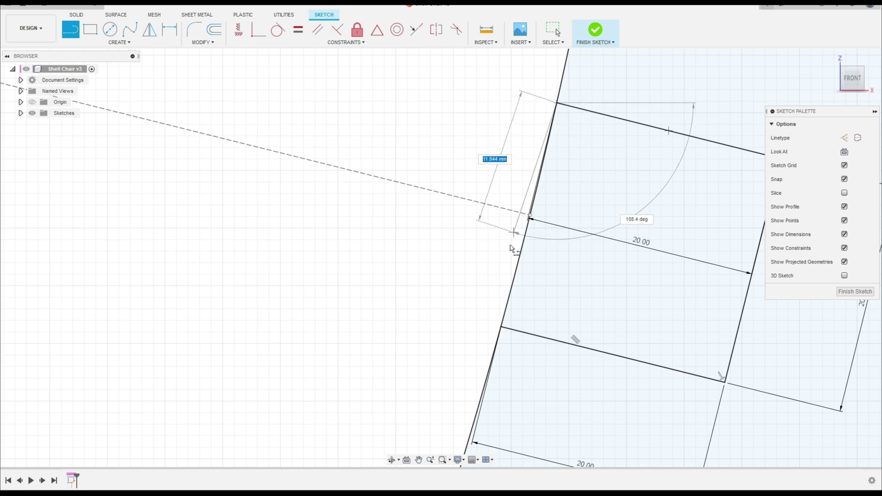
pyautogui.click(501, 329)
pyautogui.press('Escape')
pyautogui.scroll(6, 525, 236)
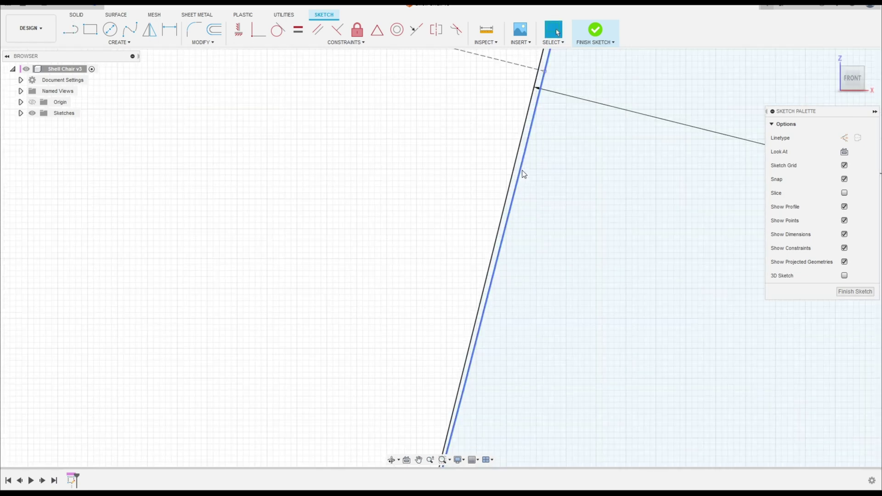
pyautogui.moveTo(522, 172); pyautogui.dragTo(521, 156)
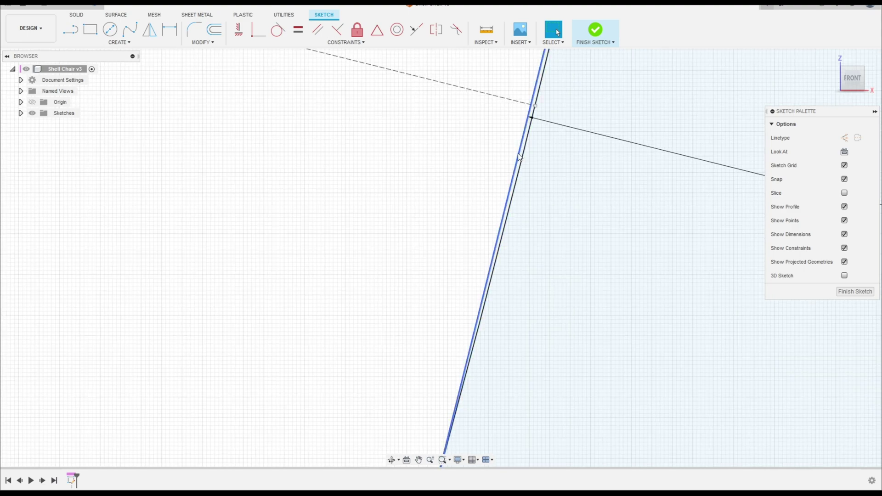
pyautogui.scroll(-5, 521, 181)
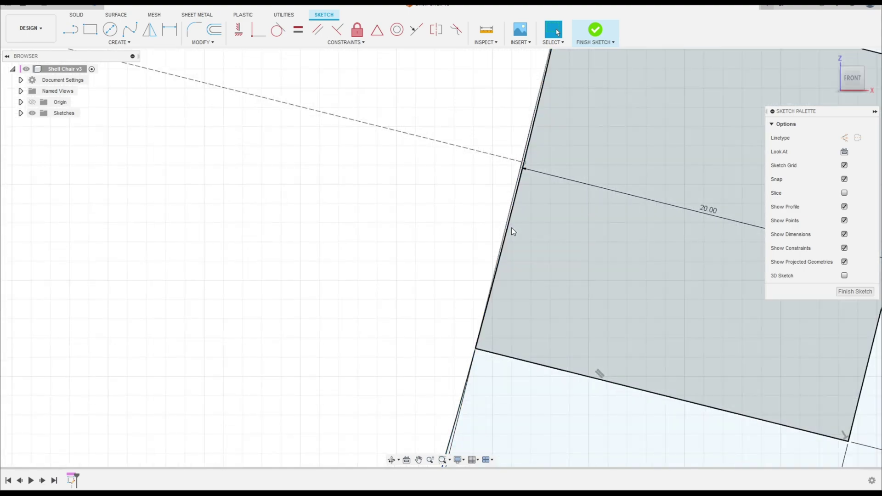
pyautogui.scroll(-10, 517, 268)
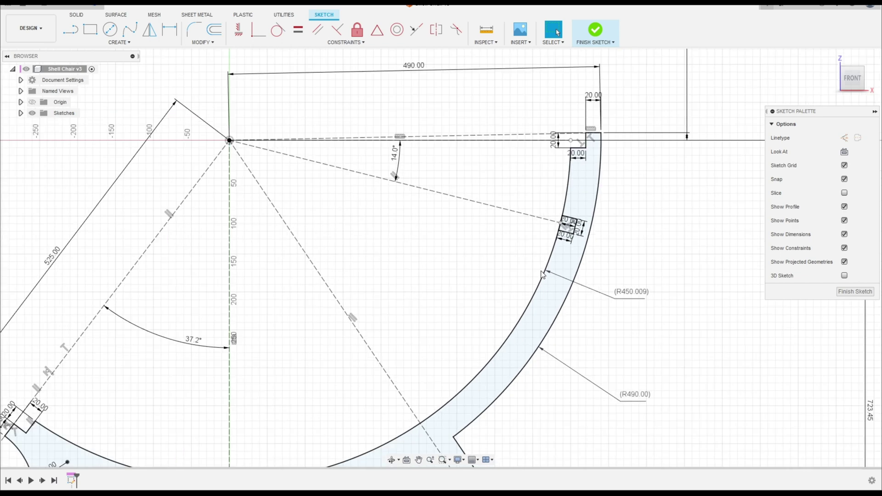
pyautogui.moveTo(480, 266); pyautogui.dragTo(548, 198, button='middle')
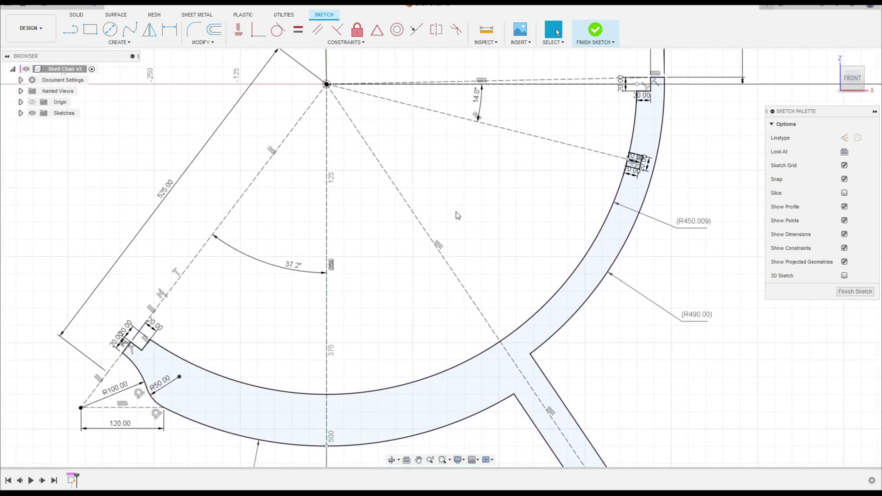
# Start a sketch Circular Pattern of the dashed radial line and the four notch edges.
pyautogui.click(114, 45)
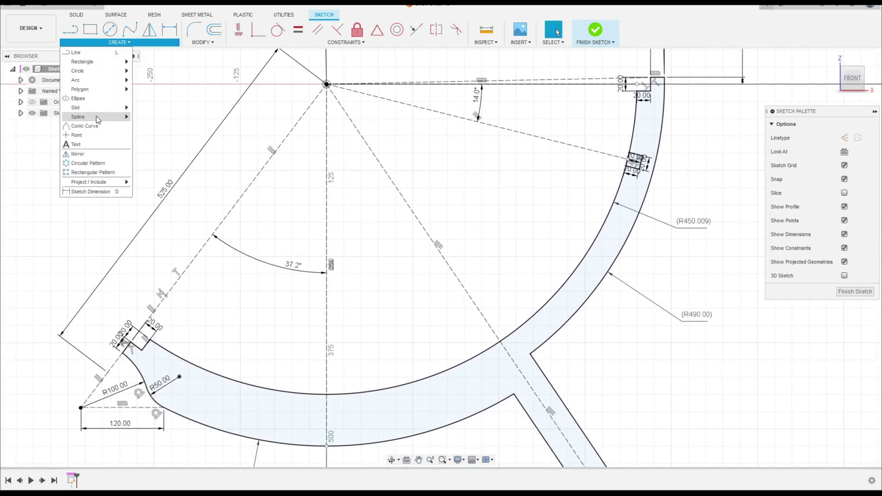
pyautogui.click(102, 166)
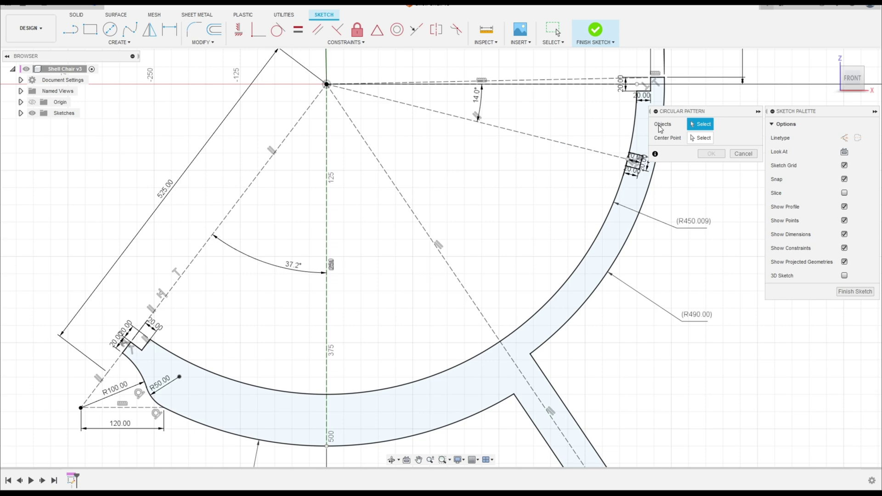
pyautogui.click(617, 153)
pyautogui.scroll(3, 591, 151)
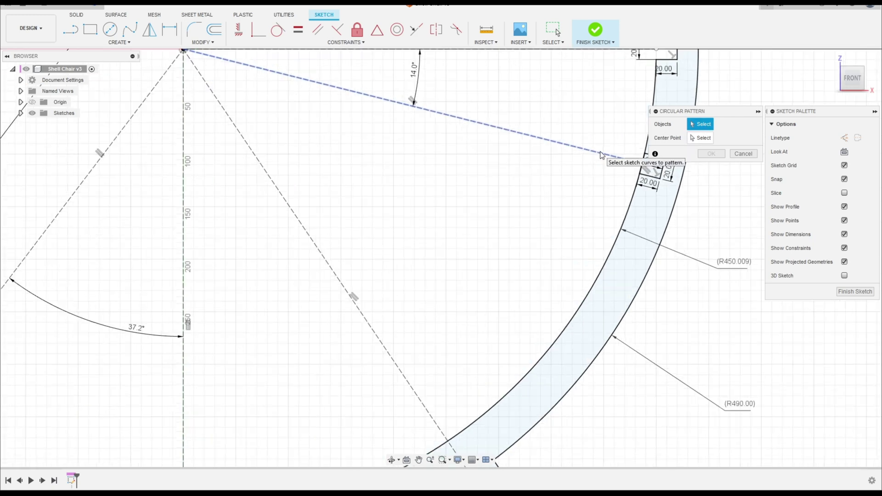
pyautogui.scroll(5, 595, 175)
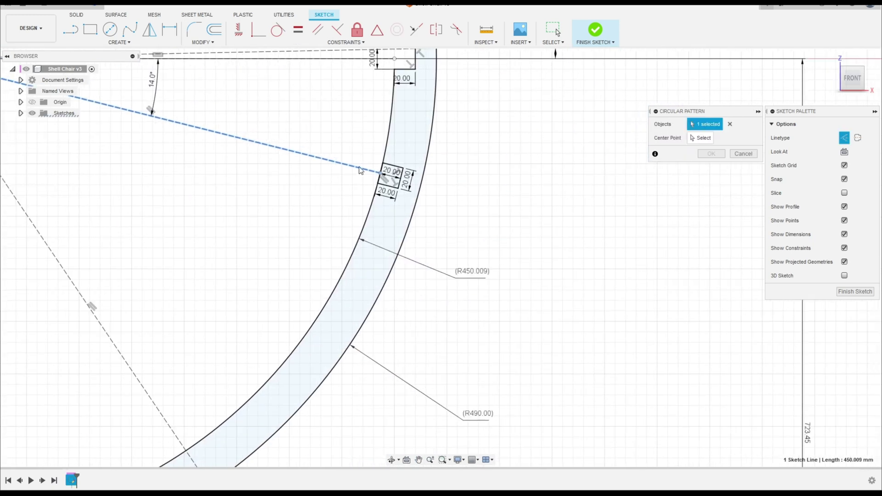
pyautogui.click(470, 181)
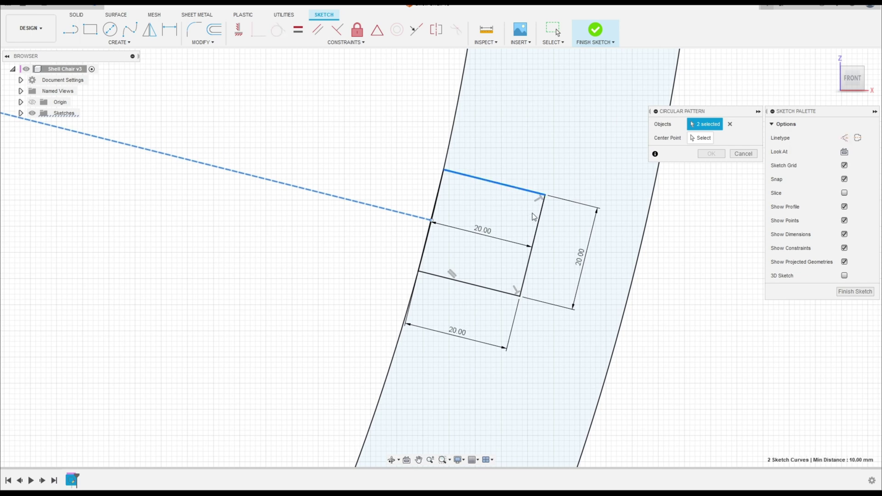
pyautogui.click(542, 221)
pyautogui.click(487, 290)
pyautogui.scroll(8, 427, 230)
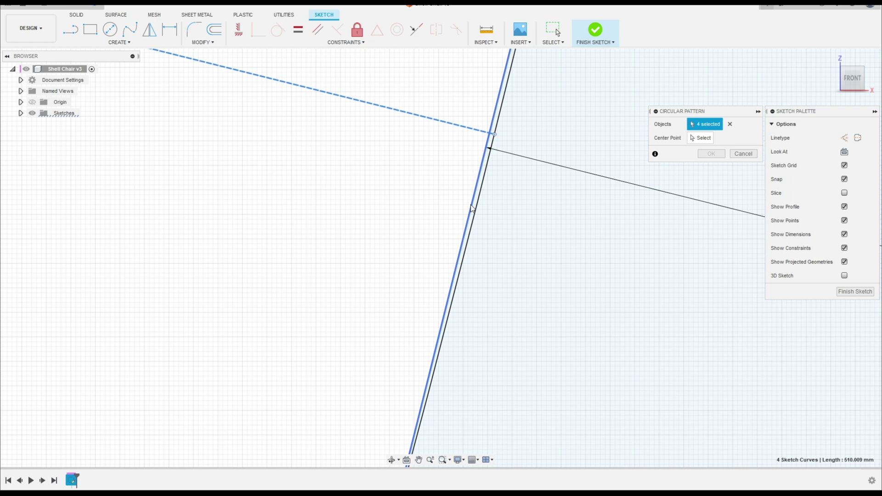
pyautogui.click(472, 208)
pyautogui.scroll(-5, 468, 208)
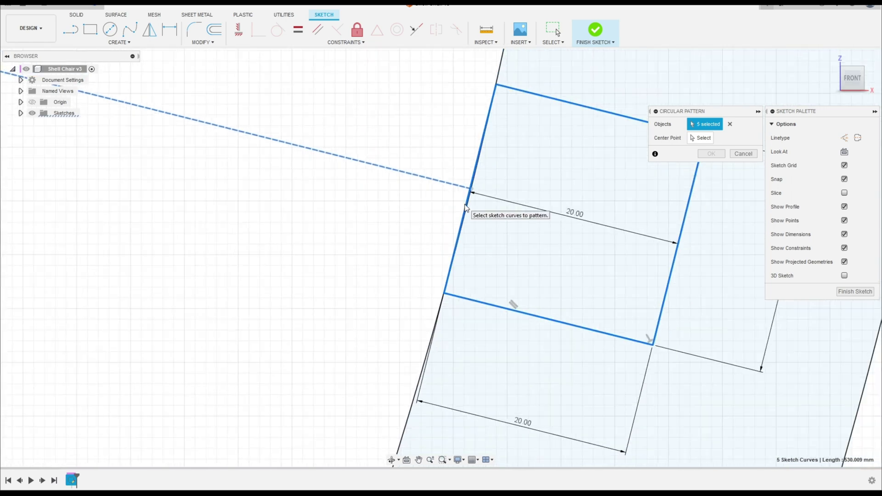
pyautogui.scroll(-4, 465, 207)
pyautogui.scroll(-2, 291, 210)
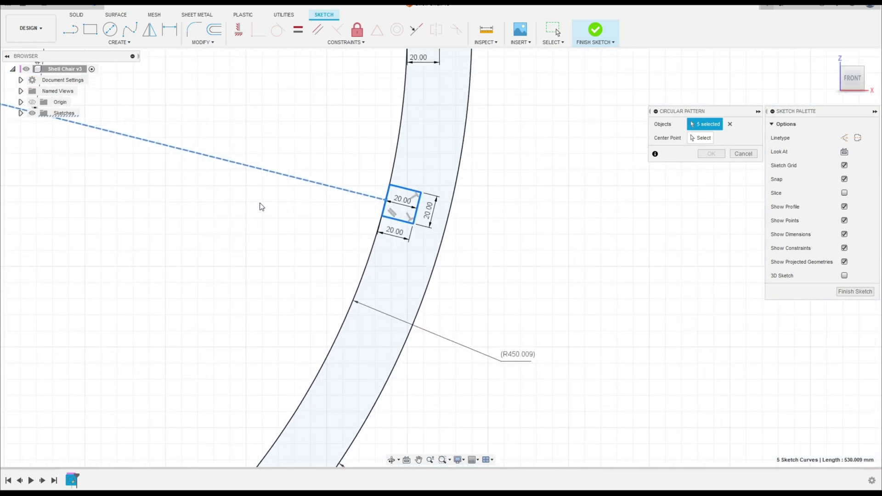
pyautogui.scroll(-2, 261, 206)
# Centre the pattern on the origin with Partial distribution, 84° angle and quantity 7.
pyautogui.moveTo(595, 147); pyautogui.dragTo(697, 161, button='middle')
pyautogui.click(694, 137)
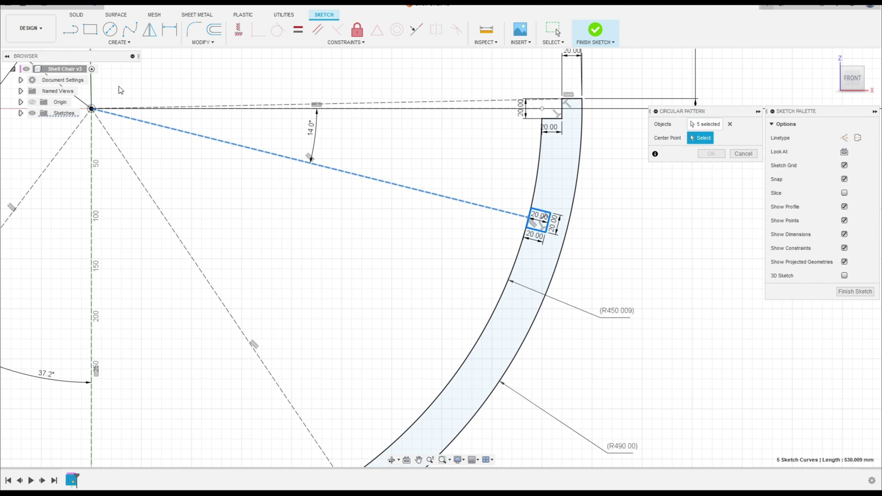
pyautogui.click(92, 109)
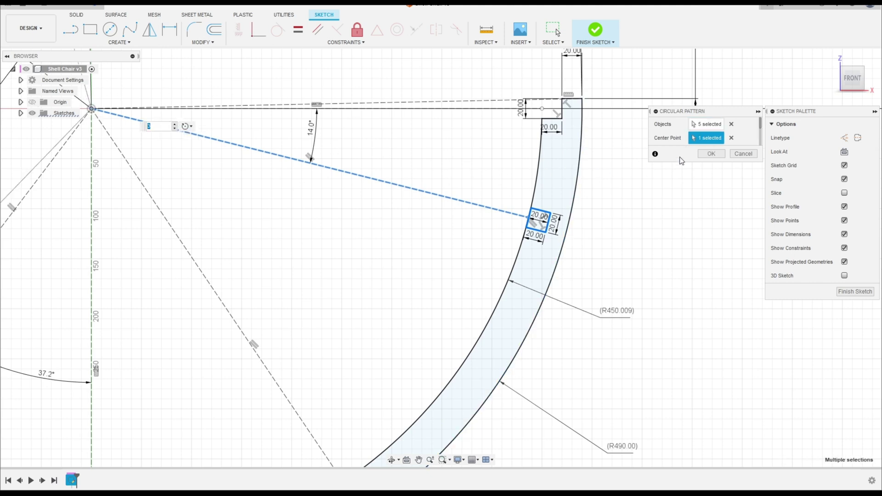
pyautogui.moveTo(733, 111); pyautogui.dragTo(693, 113)
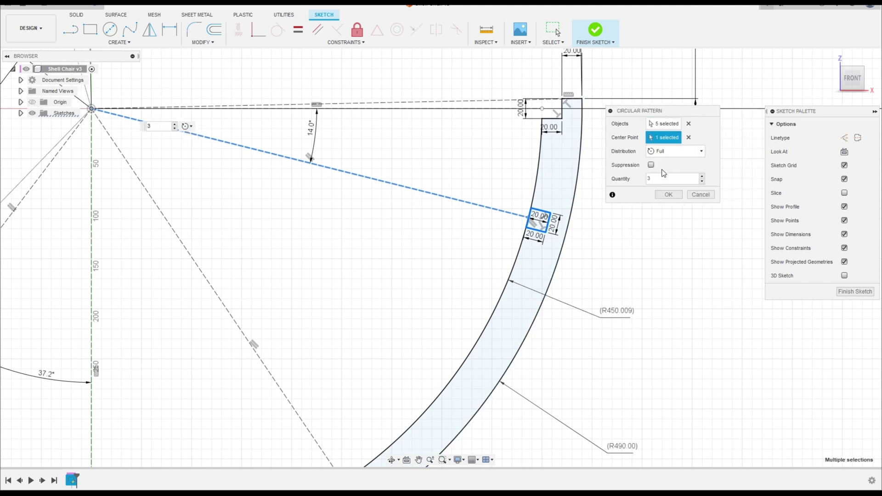
pyautogui.click(681, 151)
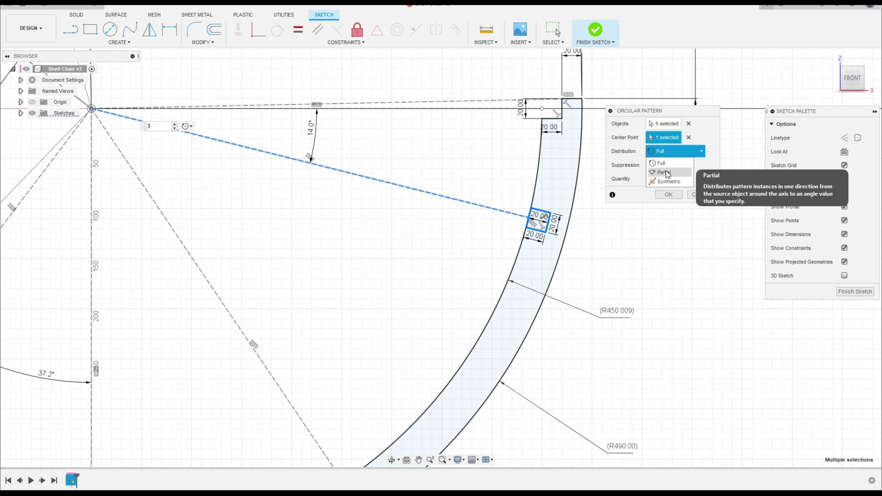
pyautogui.click(667, 173)
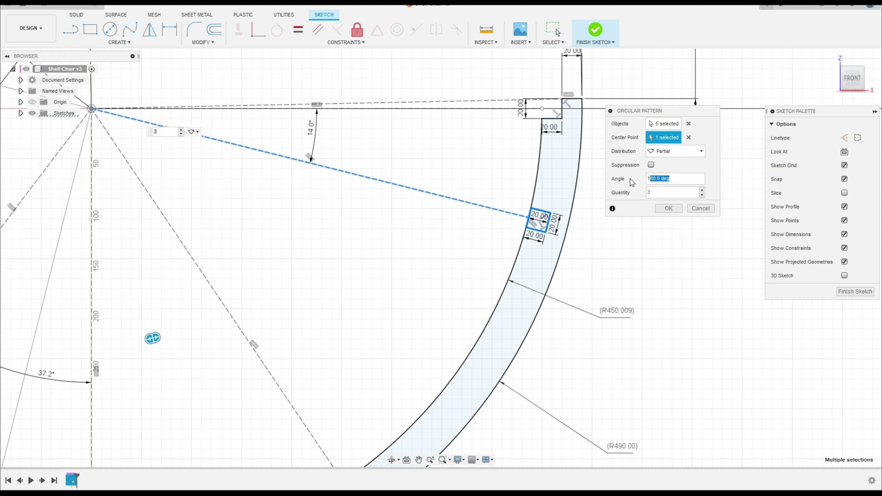
pyautogui.click(674, 177)
pyautogui.write('84')
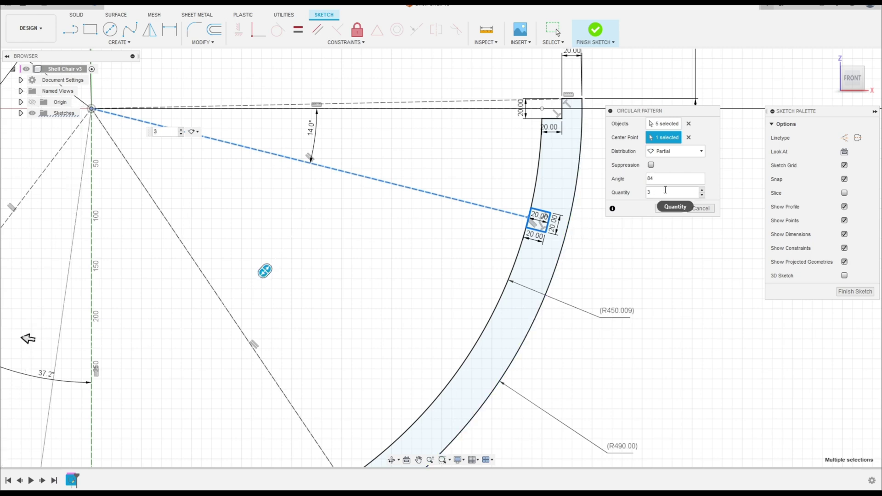
pyautogui.press('Tab')
pyautogui.write('7')
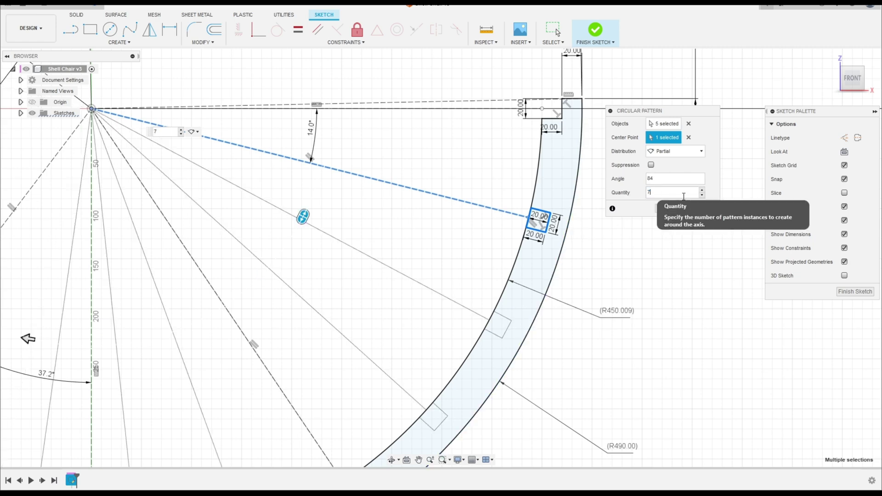
pyautogui.scroll(-4, 417, 269)
pyautogui.moveTo(417, 269); pyautogui.dragTo(445, 219, button='middle')
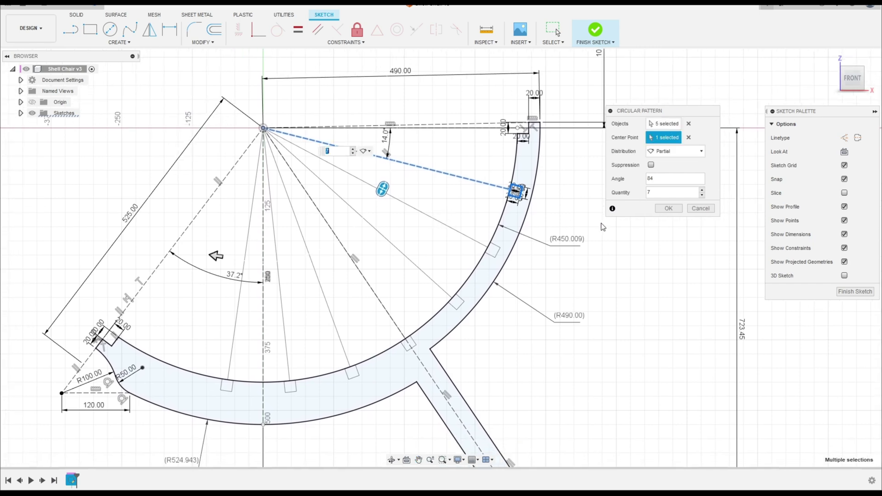
pyautogui.click(668, 213)
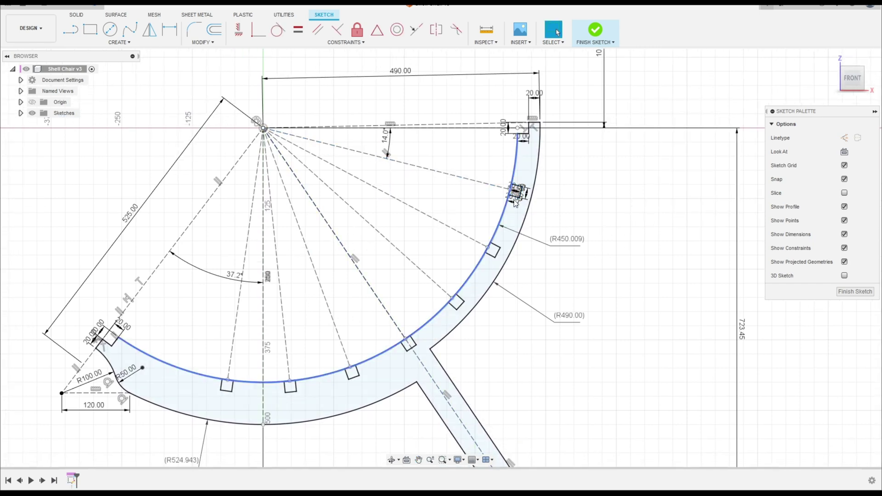
# Drag the three 20.00 notch dimensions clear of the notch.
pyautogui.scroll(10, 514, 192)
pyautogui.moveTo(592, 213); pyautogui.dragTo(649, 227)
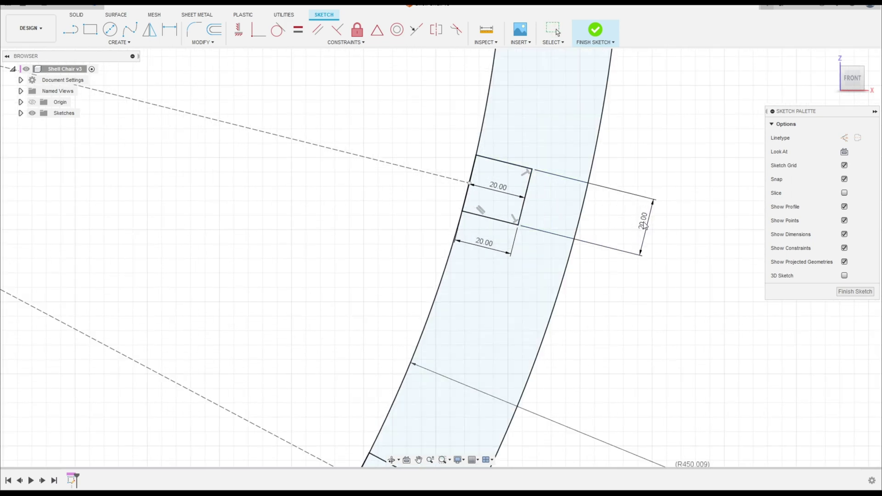
pyautogui.moveTo(498, 186); pyautogui.dragTo(521, 103)
pyautogui.scroll(-8, 488, 155)
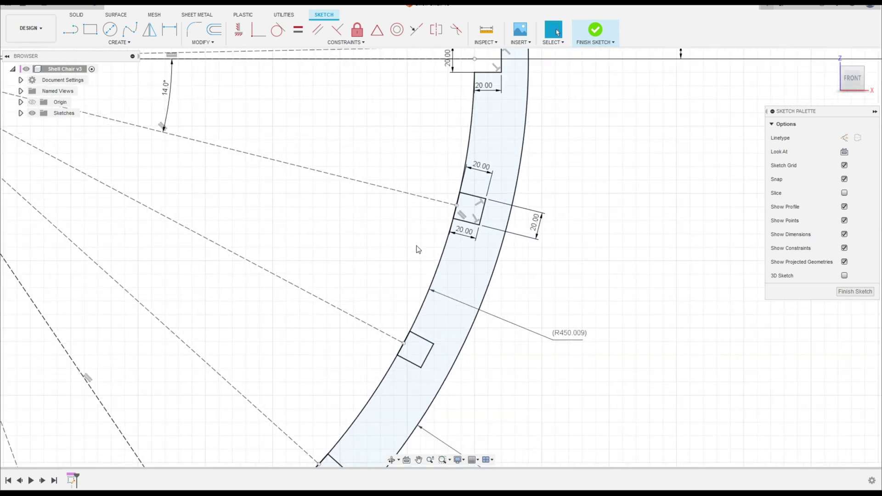
pyautogui.moveTo(420, 249); pyautogui.dragTo(420, 255)
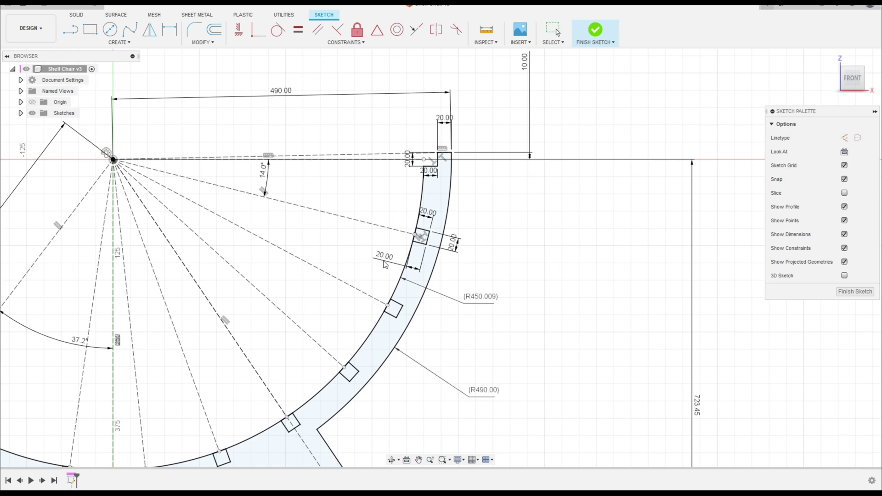
pyautogui.scroll(-5, 418, 269)
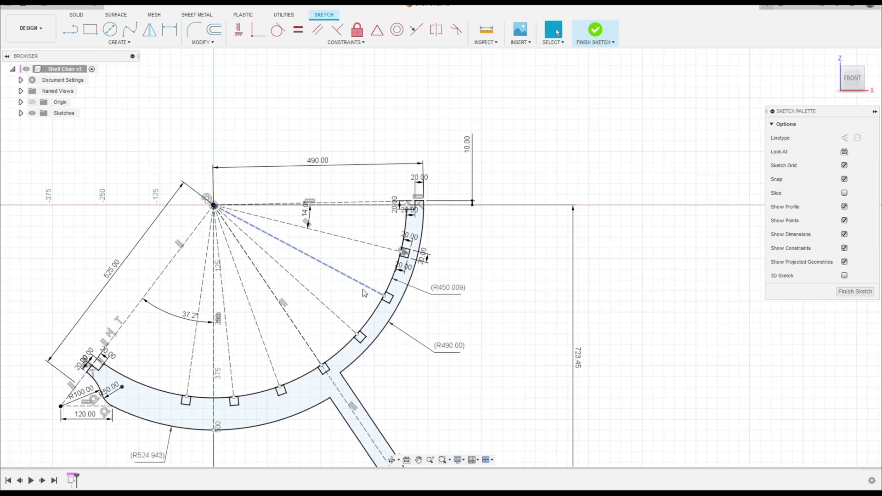
pyautogui.moveTo(223, 435); pyautogui.dragTo(448, 298, button='middle')
# Move the R524.943 label toward the centreline and set the Line tool to construction linetype.
pyautogui.scroll(1, 447, 297)
pyautogui.scroll(2, 451, 301)
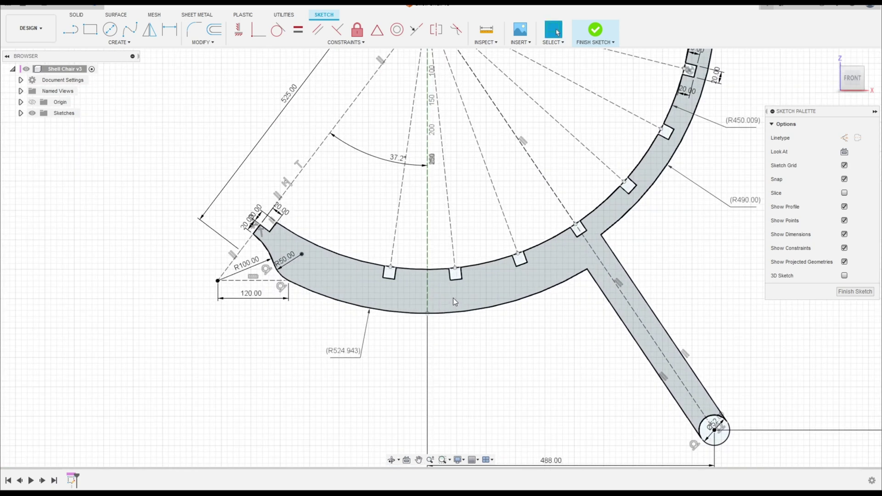
pyautogui.moveTo(353, 357); pyautogui.dragTo(417, 368)
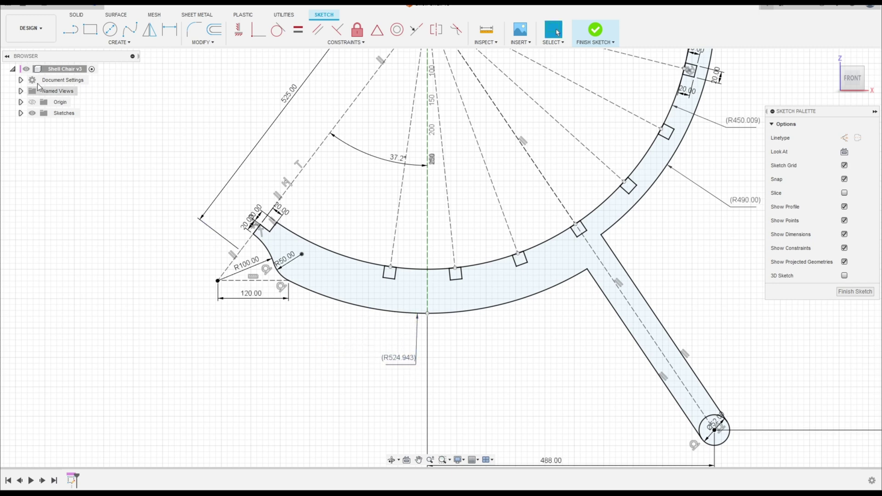
pyautogui.click(71, 29)
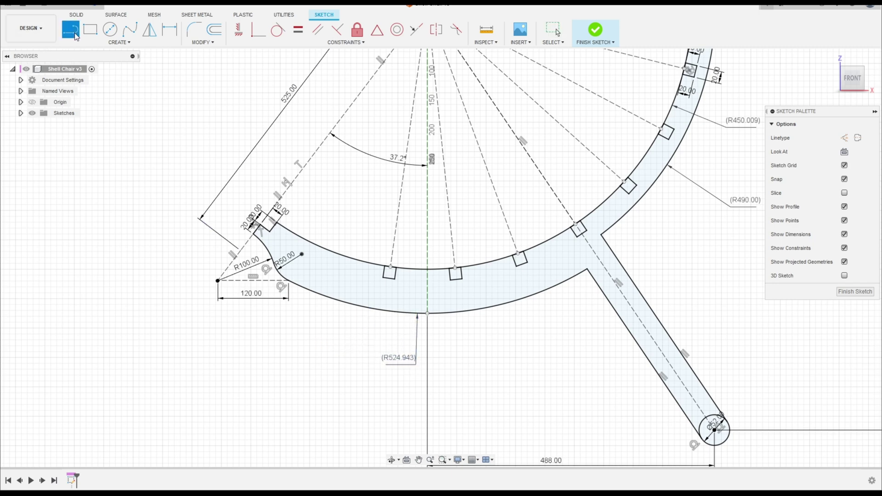
pyautogui.click(845, 138)
# Draw a construction line from the arc centre to the outer arc.
pyautogui.scroll(-4, 570, 224)
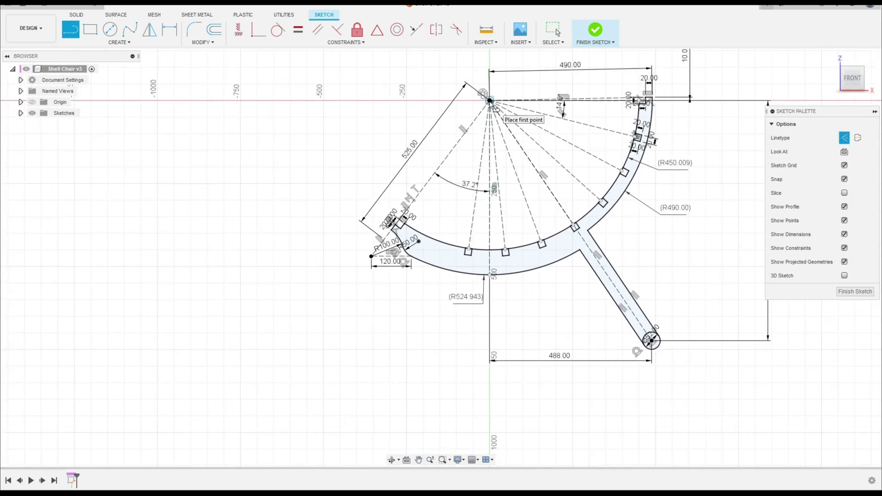
pyautogui.click(489, 100)
pyautogui.scroll(3, 444, 231)
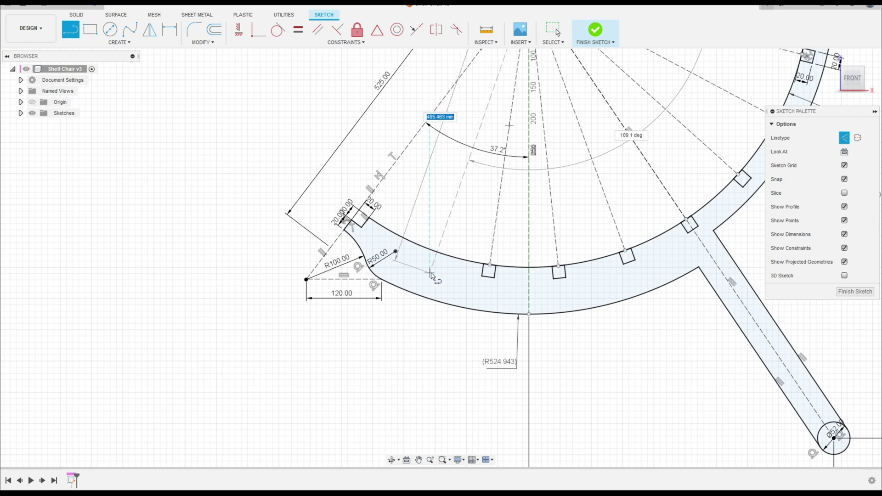
pyautogui.click(438, 304)
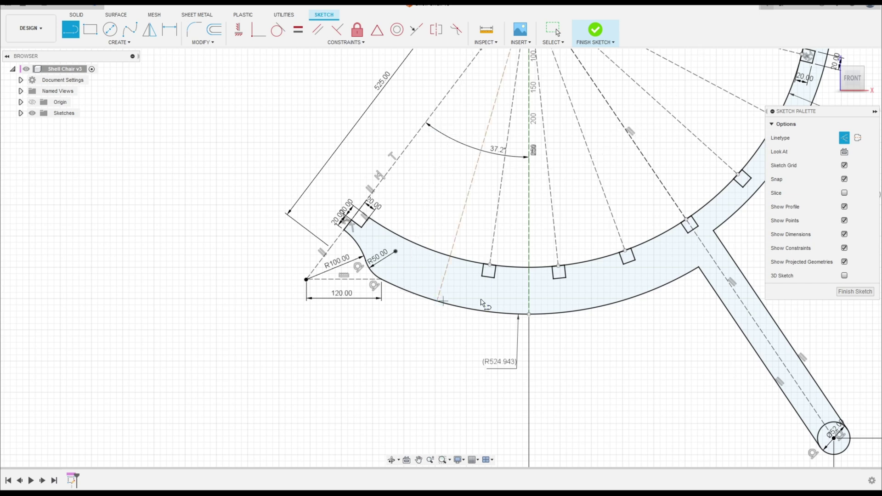
pyautogui.press('Escape')
# Dimension the construction line at 22° from the vertical centreline.
pyautogui.click(170, 35)
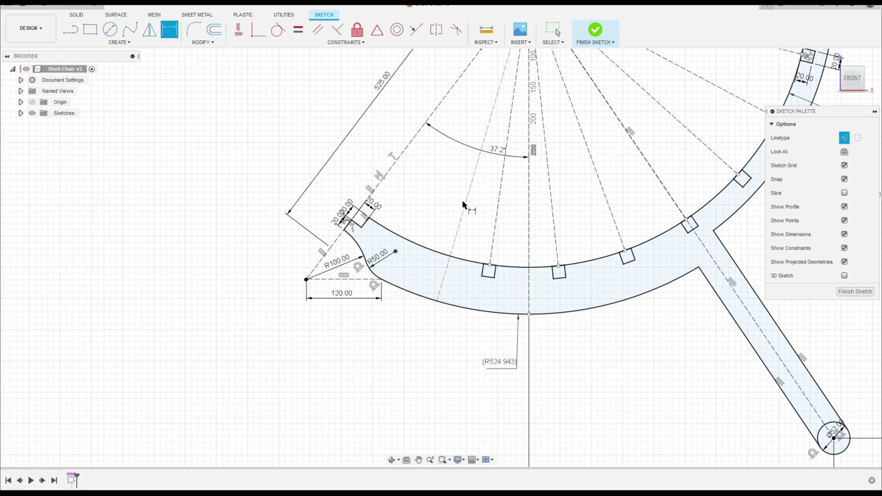
pyautogui.click(461, 204)
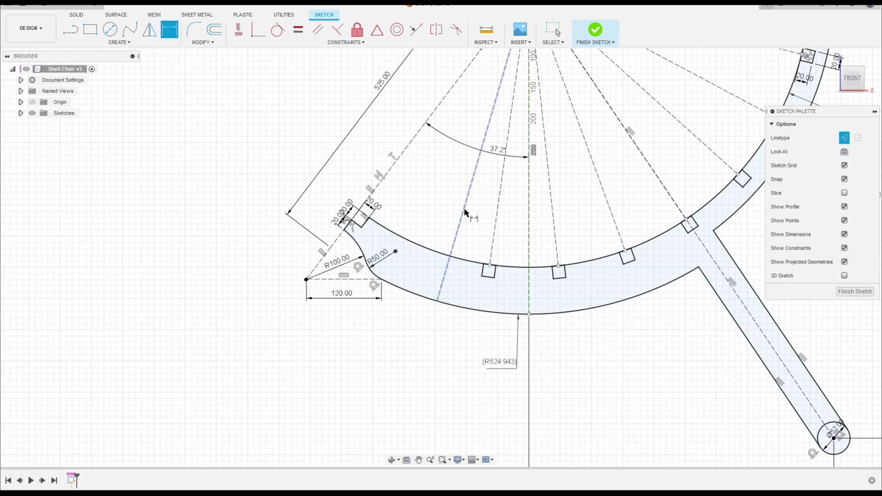
pyautogui.click(529, 232)
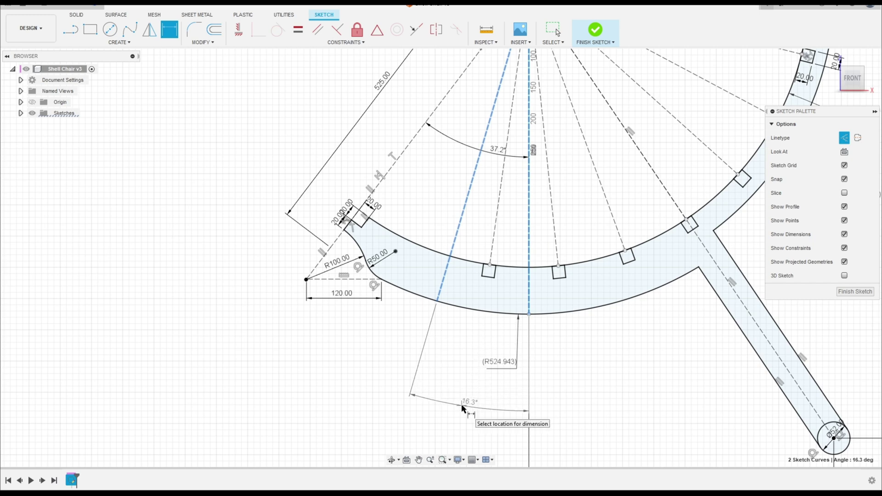
pyautogui.click(463, 407)
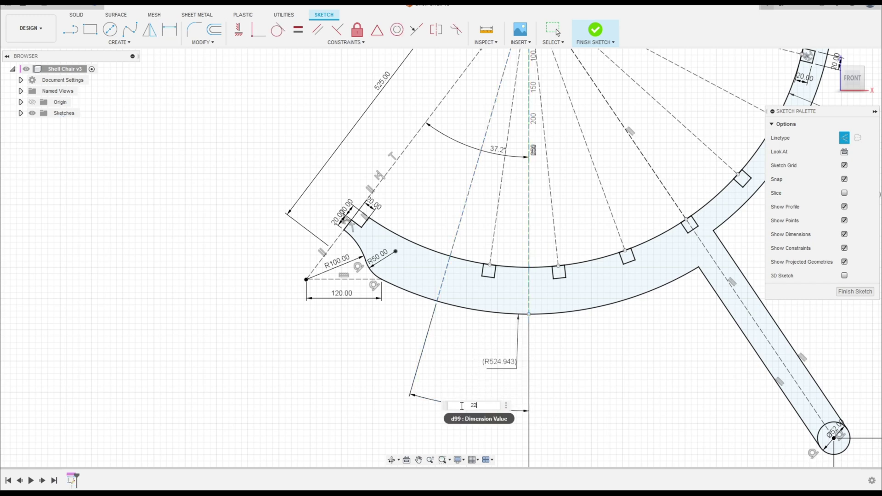
pyautogui.press('Return')
pyautogui.scroll(3, 406, 291)
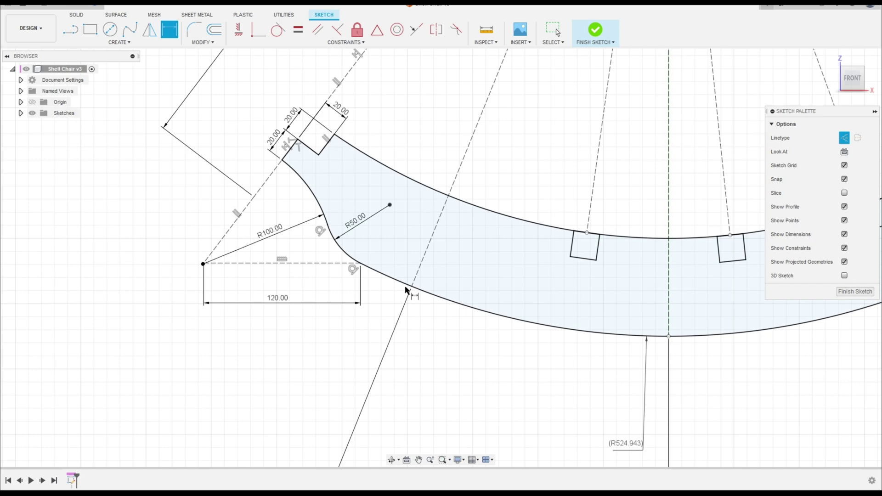
pyautogui.scroll(3, 339, 258)
# Sketch the lower seat notch outline with 35 mm sides and a 40 mm top edge.
pyautogui.click(70, 29)
pyautogui.scroll(2, 464, 227)
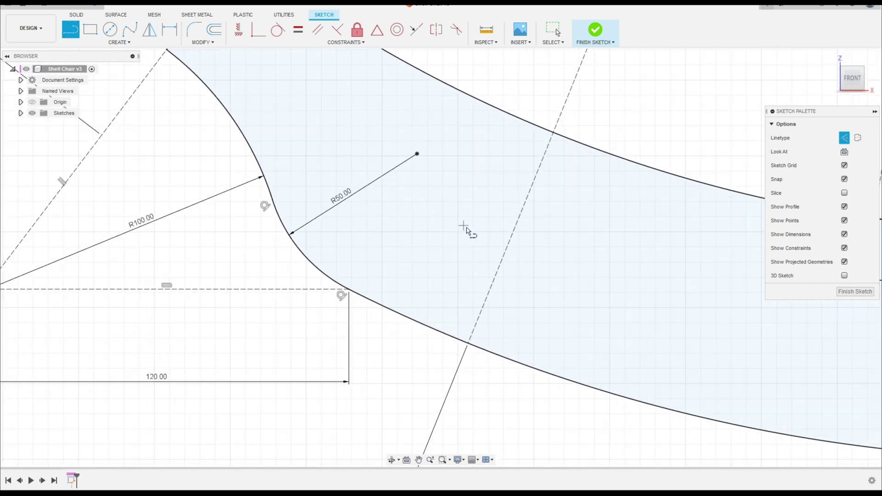
pyautogui.click(410, 318)
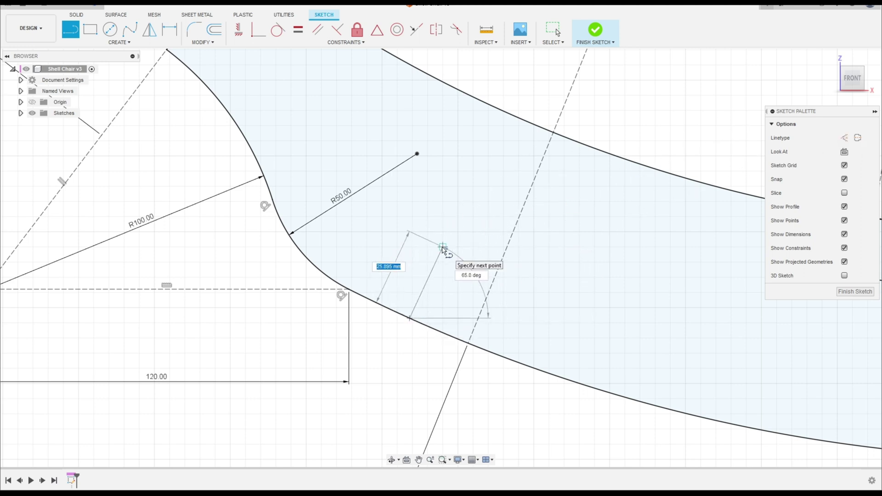
pyautogui.press('Tab')
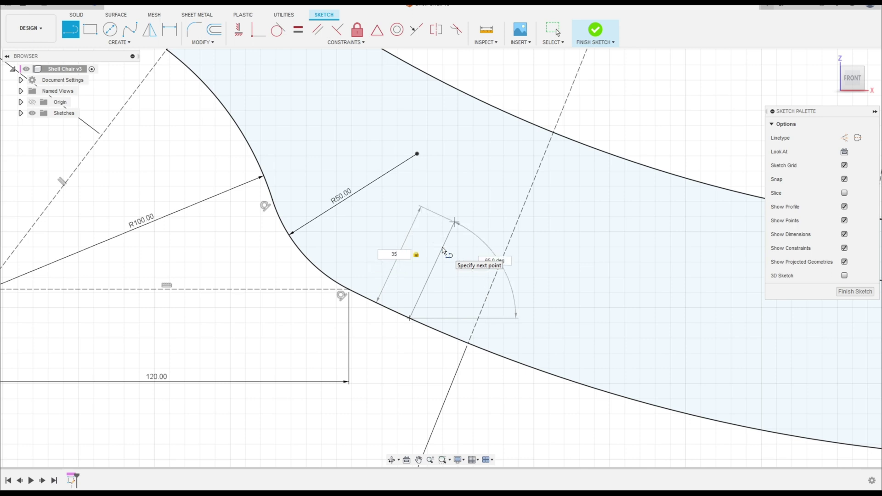
pyautogui.press('Return')
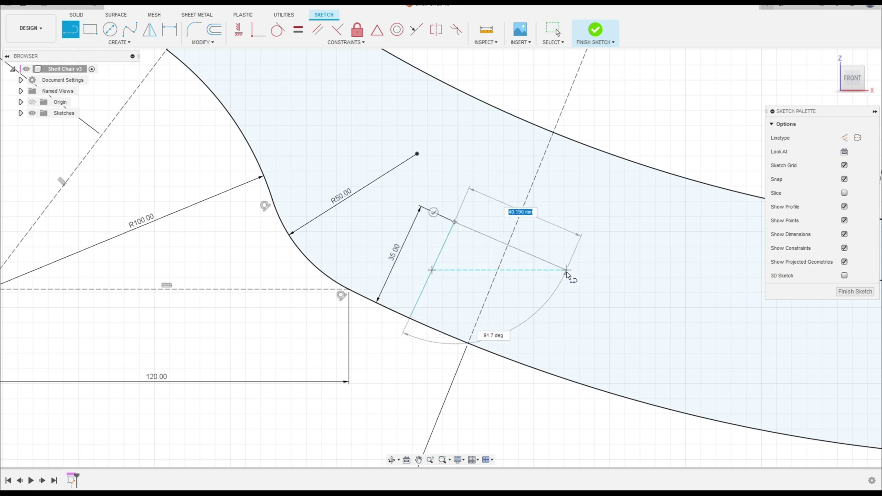
pyautogui.write('40')
pyautogui.press('Tab')
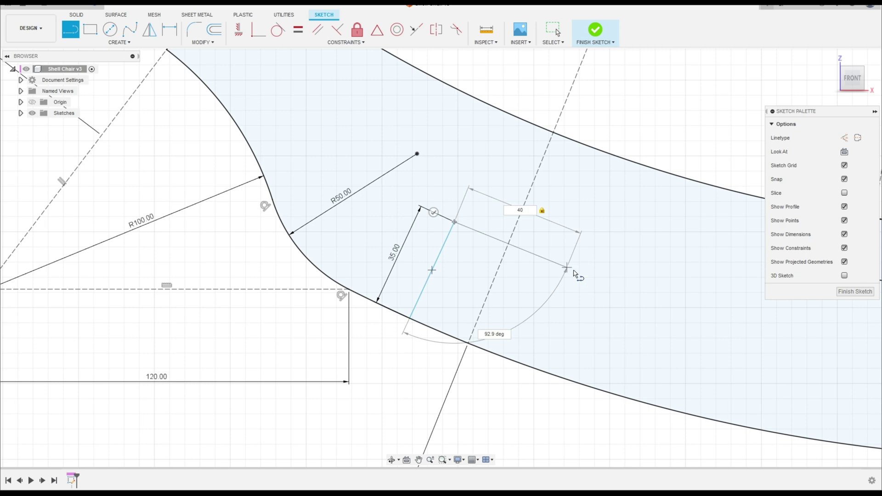
pyautogui.press('Return')
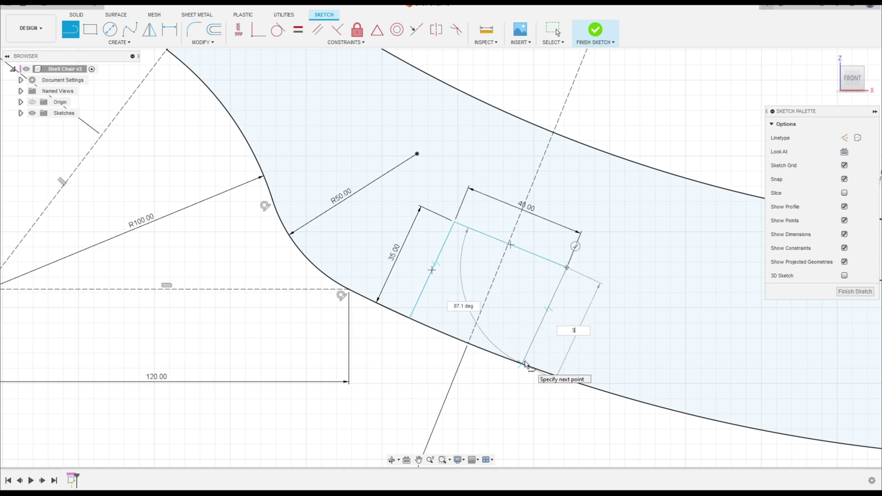
pyautogui.scroll(3, 553, 381)
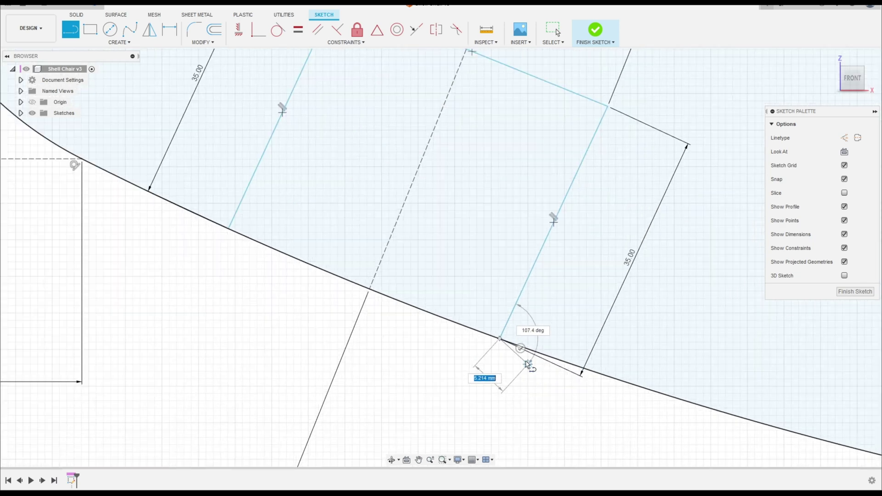
pyautogui.press('Escape')
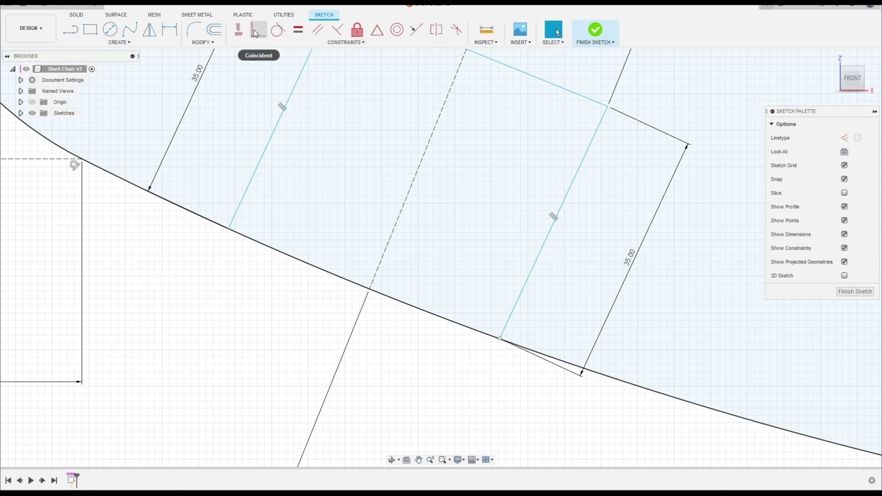
# Make the notch end points coincident with the shell curve and dismiss the constraint error.
pyautogui.click(256, 30)
pyautogui.click(499, 338)
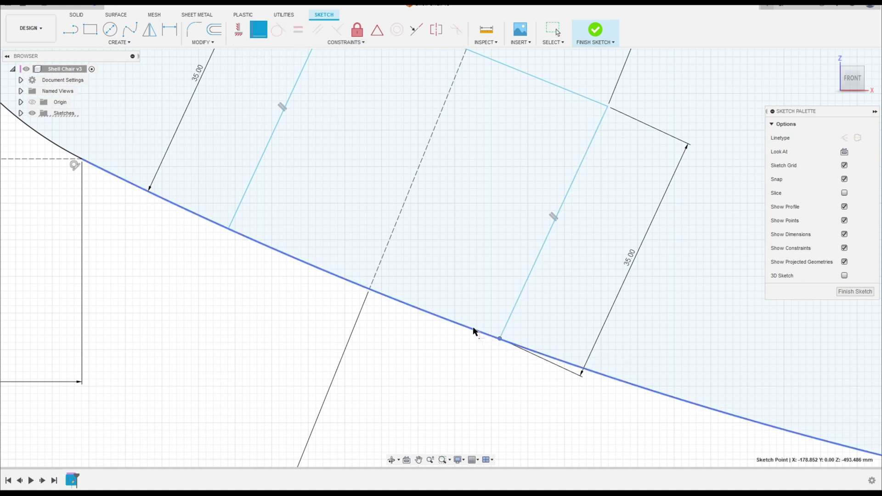
pyautogui.click(473, 331)
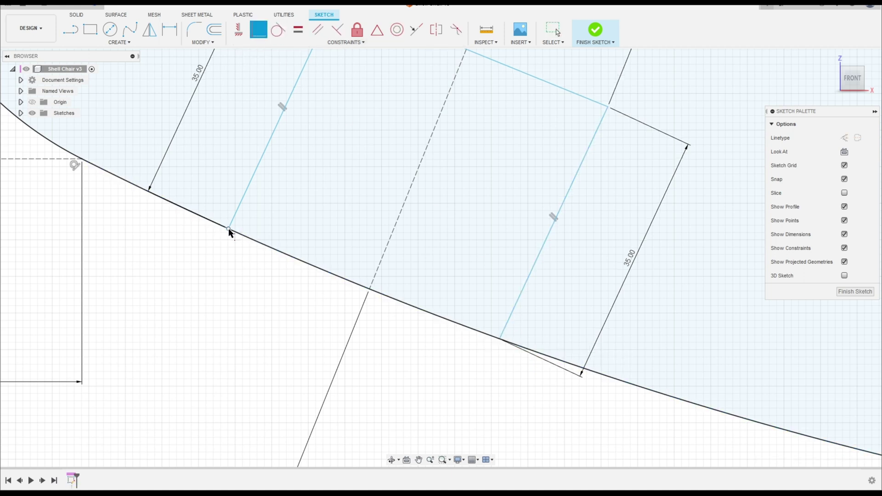
pyautogui.click(243, 236)
pyautogui.scroll(-3, 266, 257)
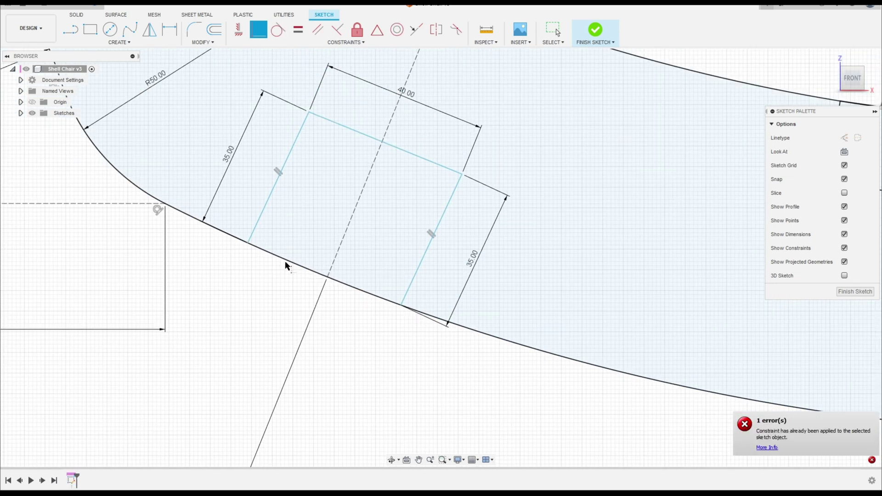
pyautogui.click(703, 388)
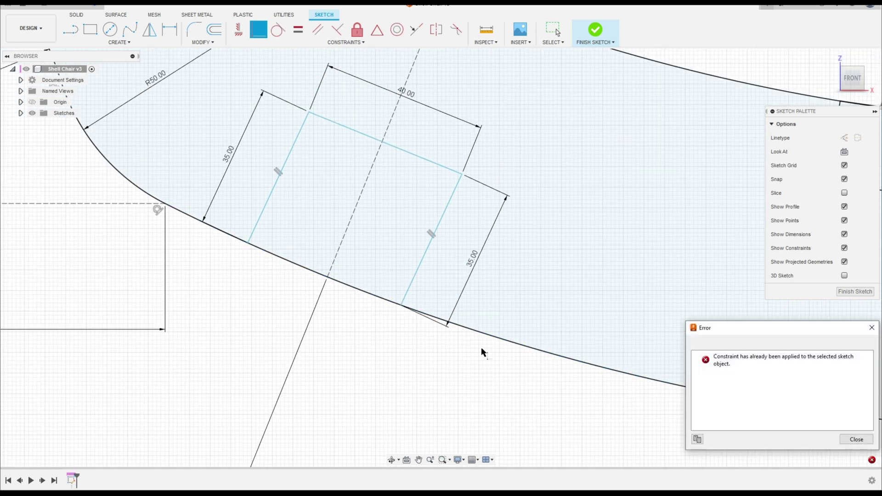
pyautogui.click(872, 328)
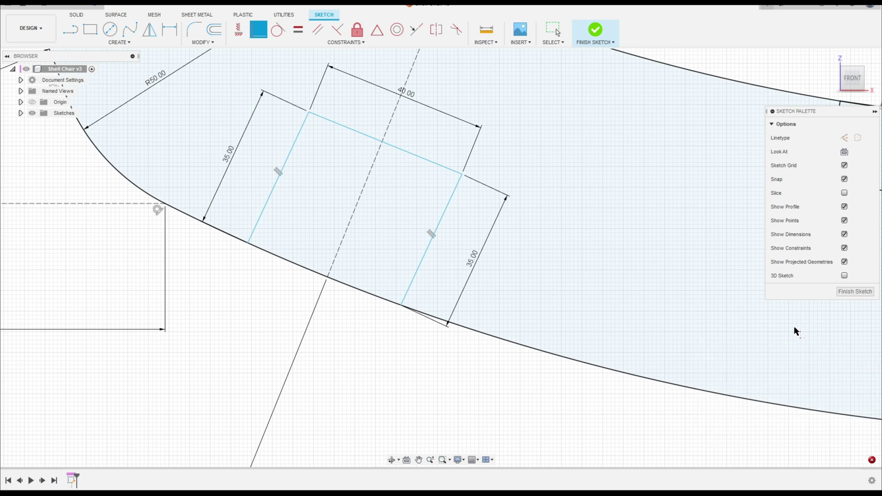
# Make both notch sides parallel to the dashed 22° centreline.
pyautogui.click(317, 29)
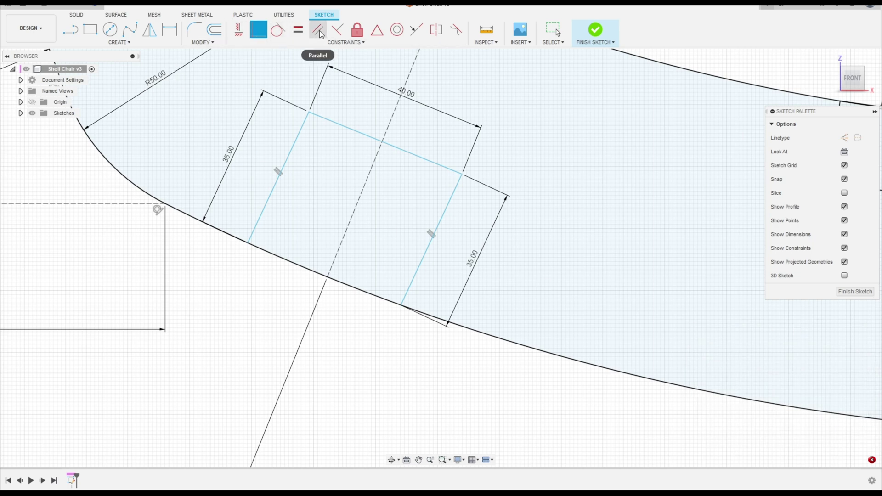
pyautogui.click(292, 150)
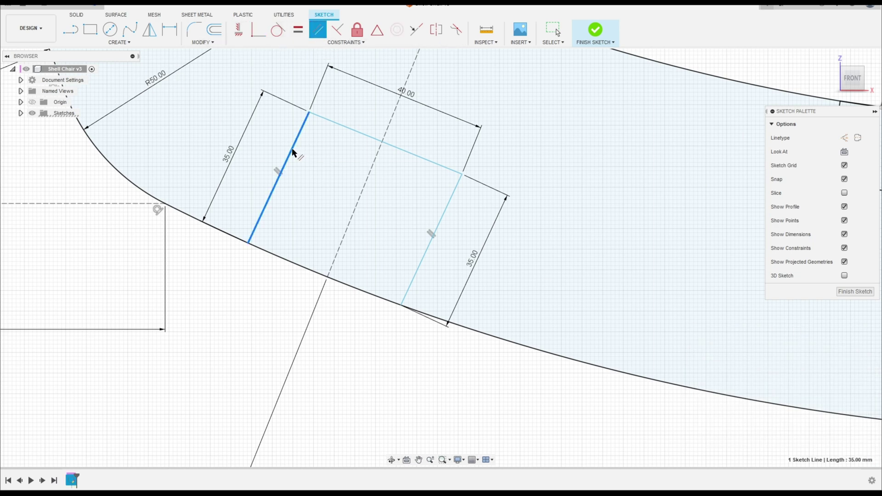
pyautogui.click(357, 196)
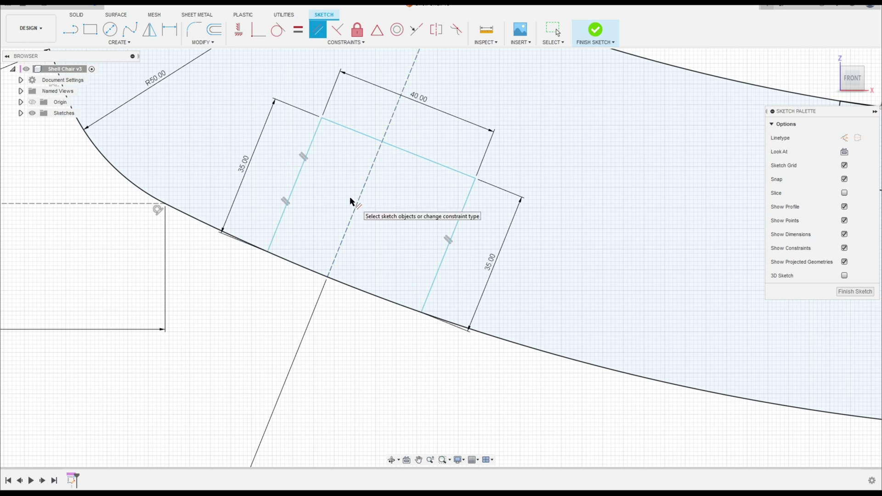
pyautogui.click(458, 223)
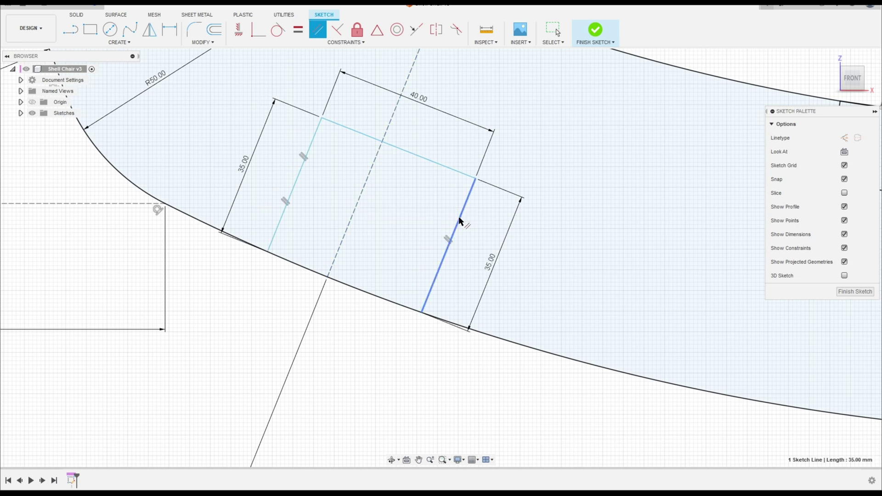
pyautogui.click(361, 200)
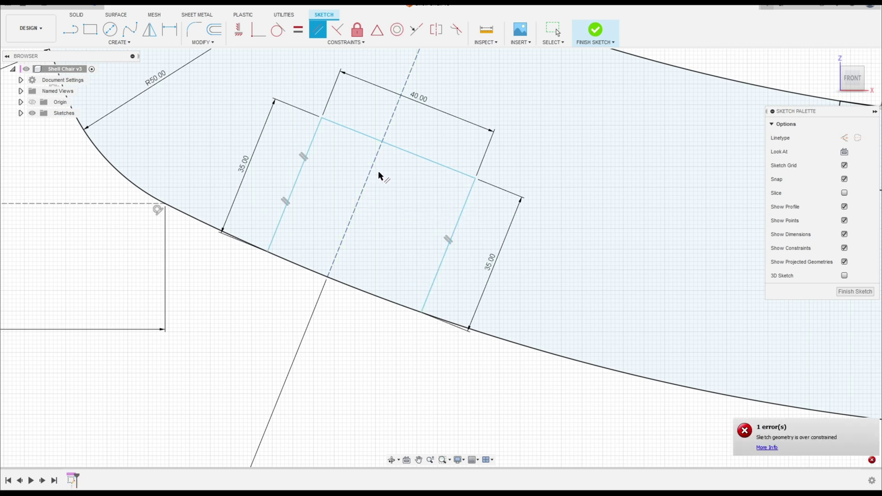
pyautogui.click(395, 149)
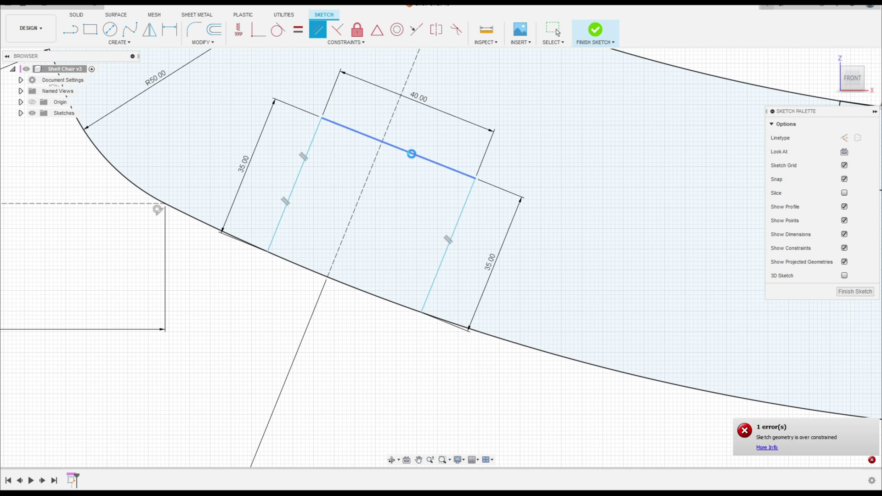
pyautogui.press('Escape')
pyautogui.moveTo(411, 153)
pyautogui.mouseDown()
pyautogui.moveTo(376, 141)
pyautogui.moveTo(395, 148)
pyautogui.mouseUp()
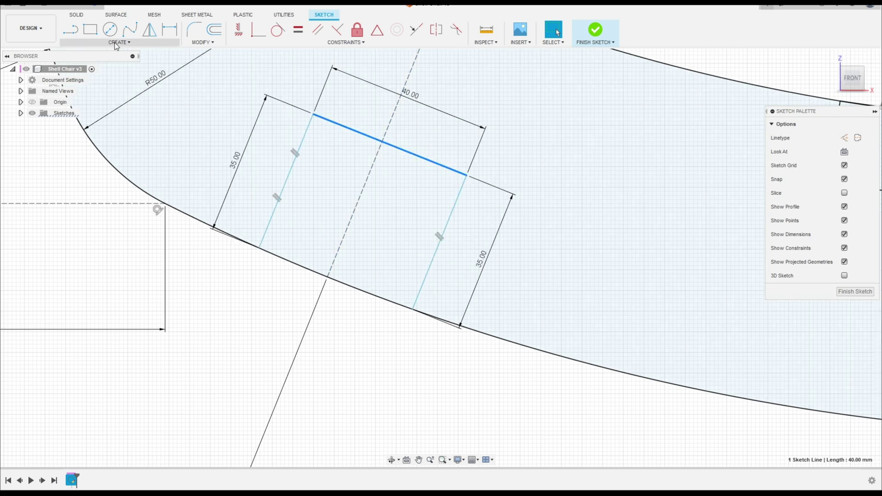
# Place a point at the 40 mm top edge's midpoint and make it coincident with the centreline.
pyautogui.click(118, 42)
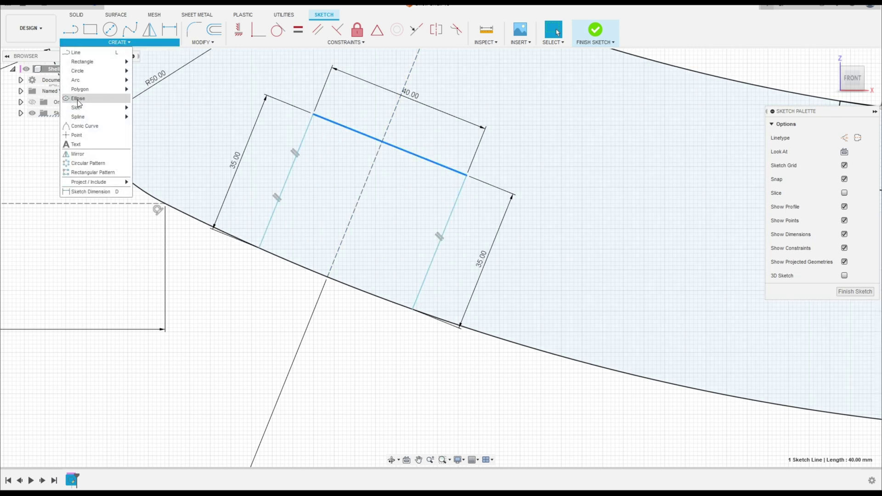
pyautogui.click(82, 134)
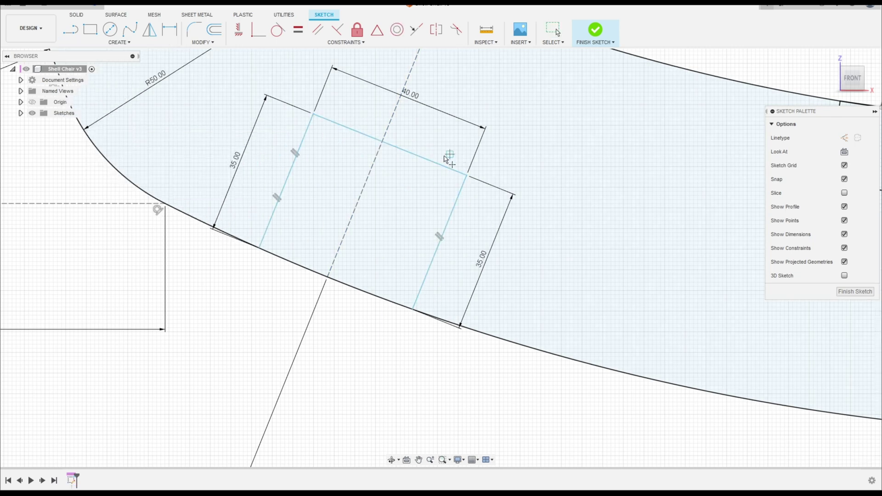
pyautogui.click(390, 147)
pyautogui.click(390, 144)
pyautogui.click(382, 141)
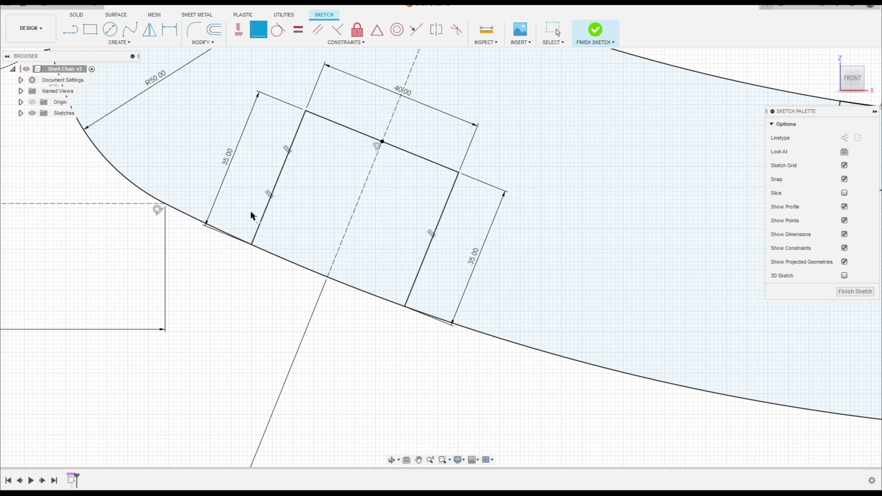
pyautogui.click(70, 29)
pyautogui.scroll(4, 216, 257)
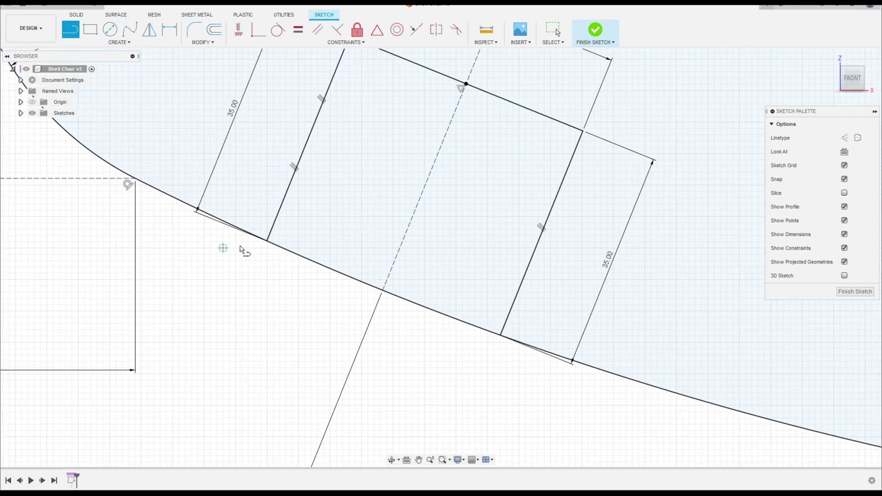
# Draw a line between the notch's lower-left and lower-right corners along the shell edge.
pyautogui.click(270, 241)
pyautogui.scroll(3, 532, 352)
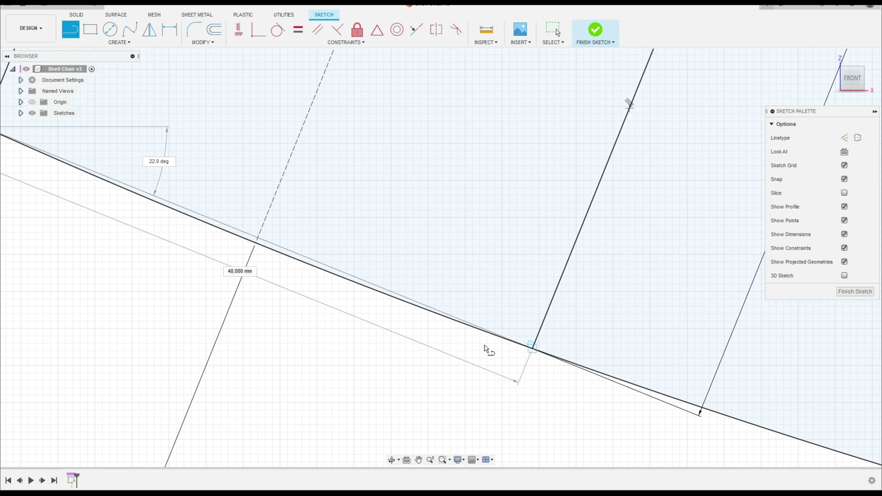
pyautogui.click(537, 301)
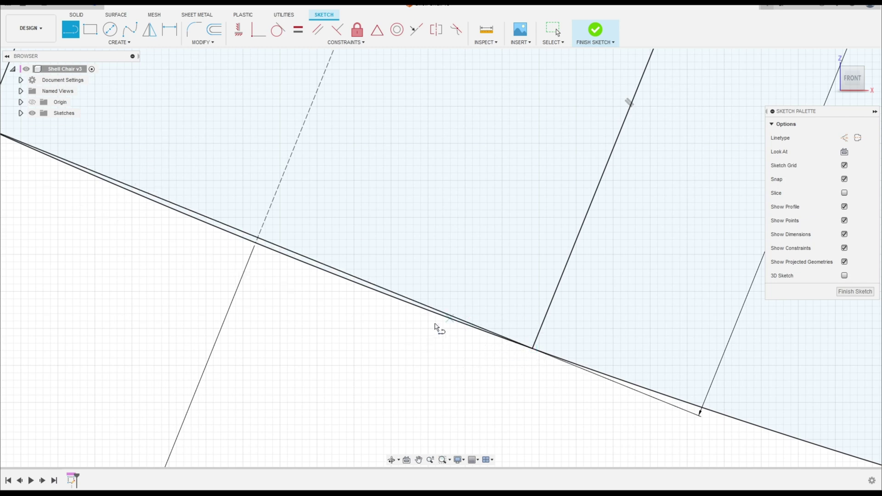
pyautogui.scroll(-2, 410, 331)
pyautogui.scroll(2, 213, 260)
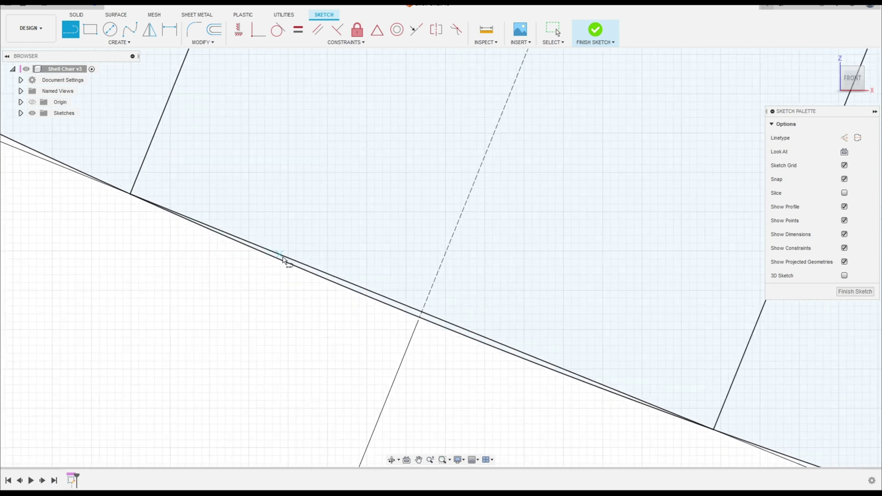
pyautogui.scroll(-6, 297, 271)
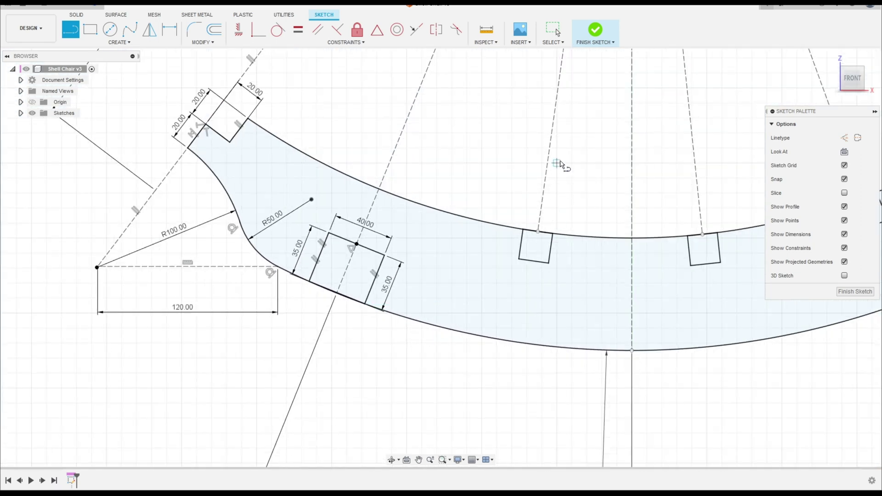
pyautogui.press('Escape')
pyautogui.scroll(-5, 456, 300)
pyautogui.scroll(2, 578, 278)
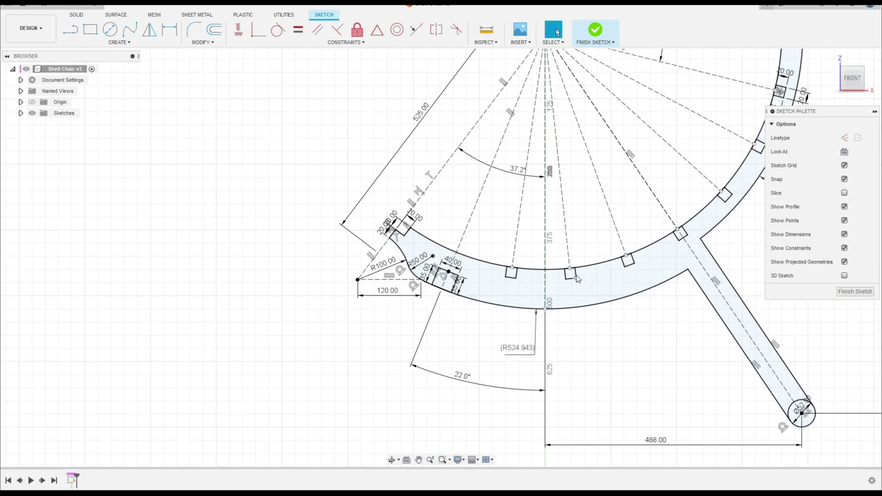
# Finish the sketch with the whole shell profile in view.
pyautogui.moveTo(578, 279); pyautogui.dragTo(397, 288, button='middle')
pyautogui.scroll(-2, 390, 322)
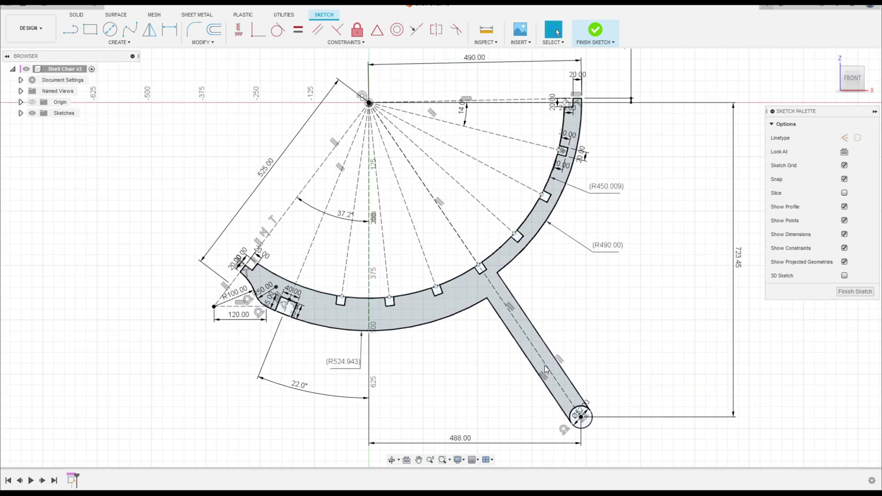
pyautogui.click(595, 30)
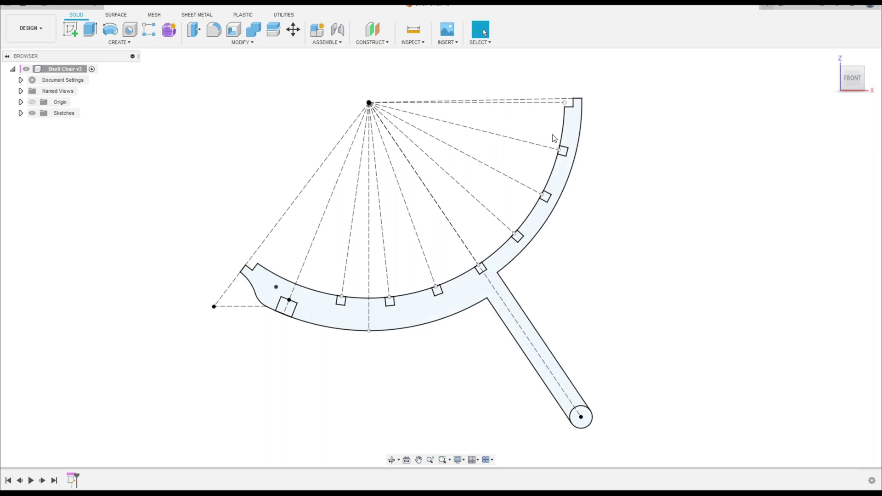
# Start an extrusion with the curved shell profile and the leg-end circle as profiles.
pyautogui.click(90, 30)
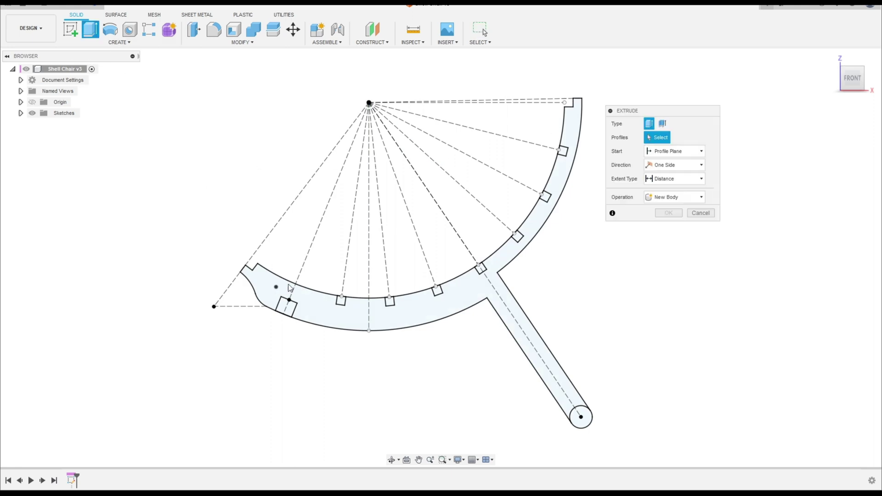
pyautogui.click(319, 311)
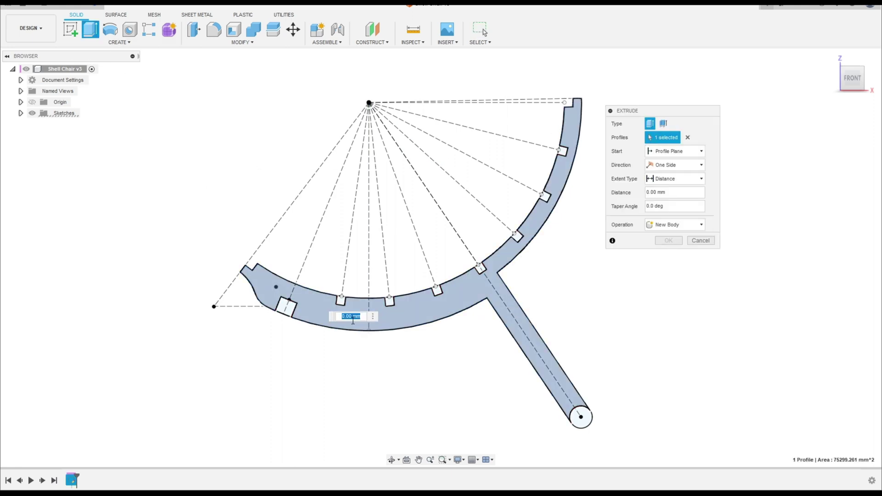
pyautogui.scroll(3, 542, 375)
pyautogui.moveTo(582, 406); pyautogui.dragTo(467, 305, button='middle')
pyautogui.click(499, 342)
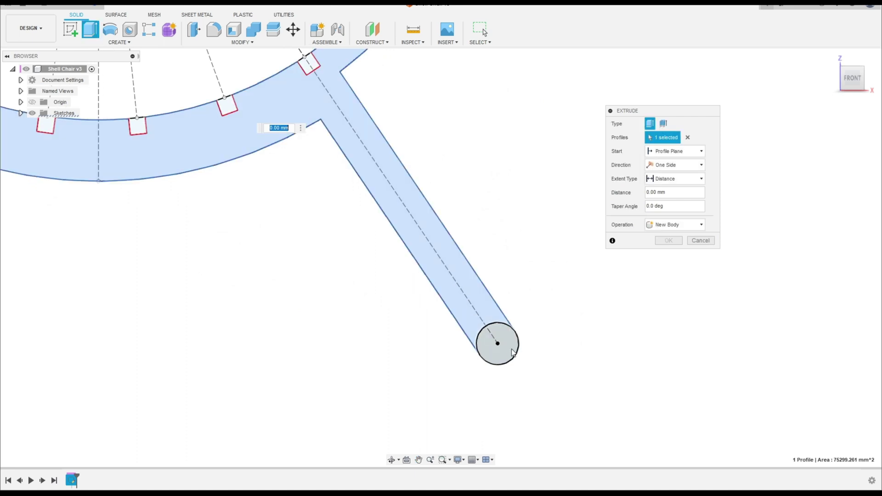
pyautogui.scroll(-3, 346, 301)
pyautogui.keyDown('shift'); pyautogui.moveTo(272, 281); pyautogui.dragTo(132, 244, button='middle'); pyautogui.keyUp('shift')
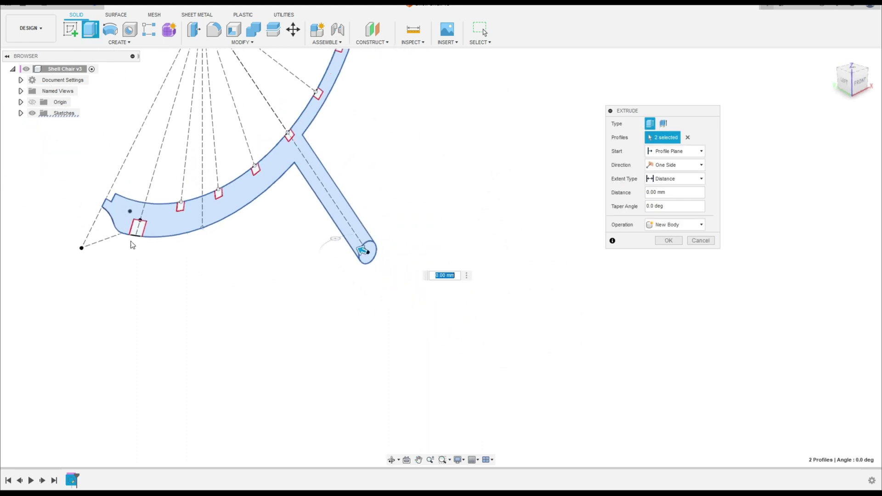
pyautogui.scroll(5, 130, 236)
pyautogui.scroll(-6, 248, 274)
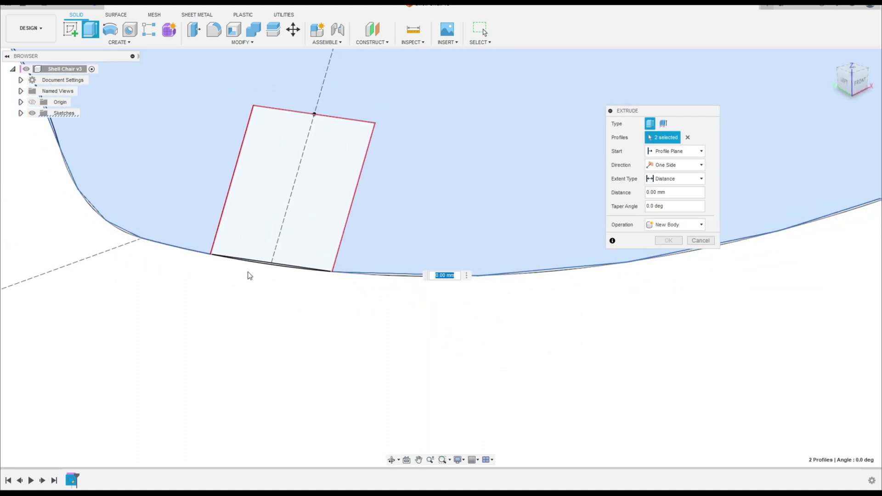
pyautogui.moveTo(351, 286); pyautogui.dragTo(380, 380, button='middle')
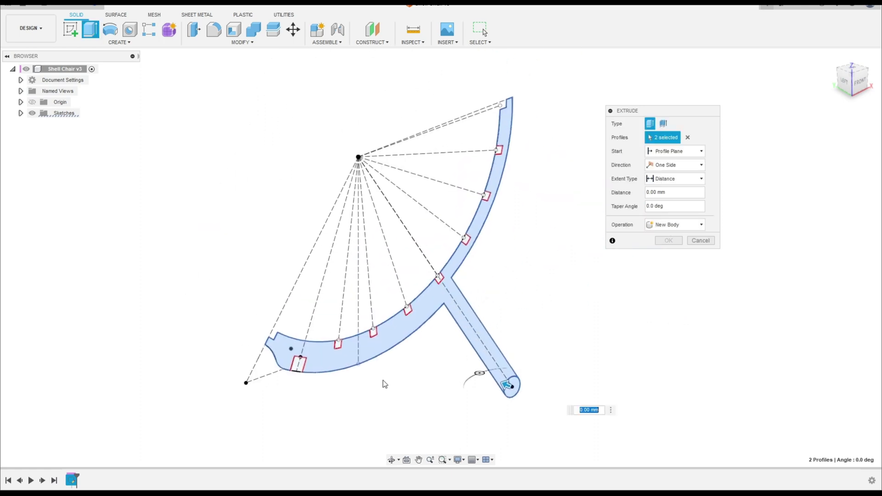
pyautogui.scroll(-2, 380, 380)
# Extrude them symmetrically, measured as whole length, to 40 mm as a new body.
pyautogui.click(664, 165)
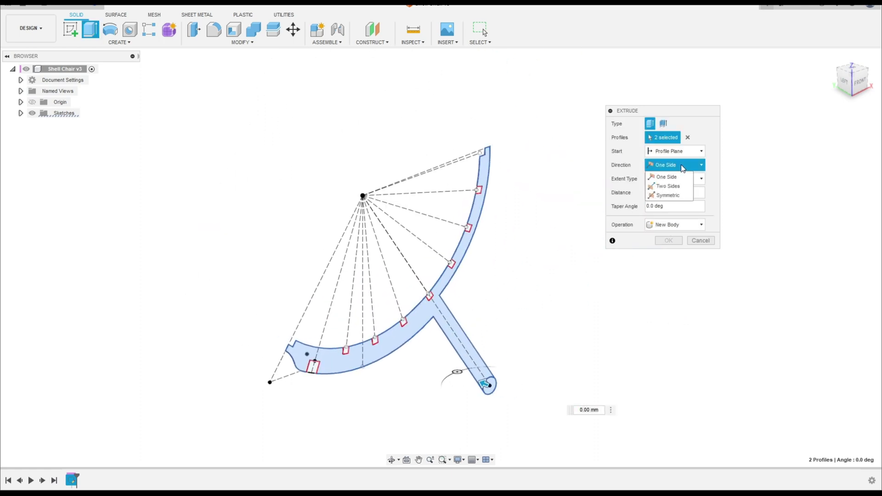
pyautogui.click(674, 197)
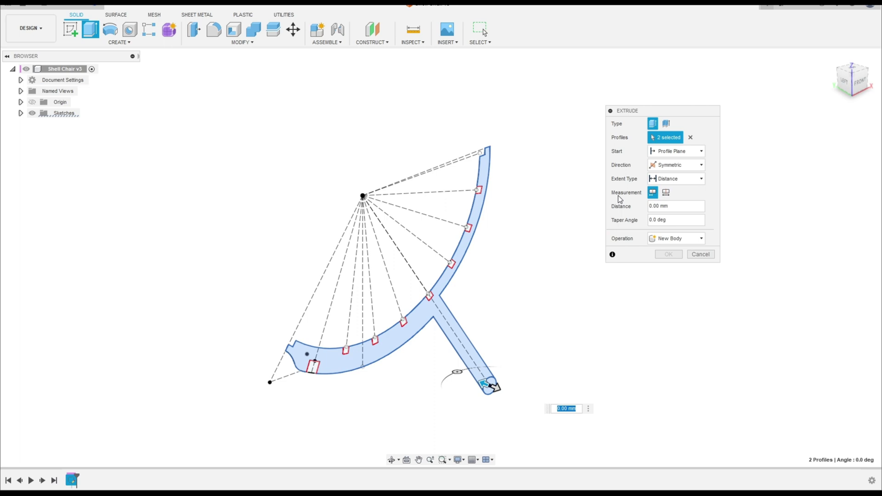
pyautogui.click(666, 192)
pyautogui.click(675, 207)
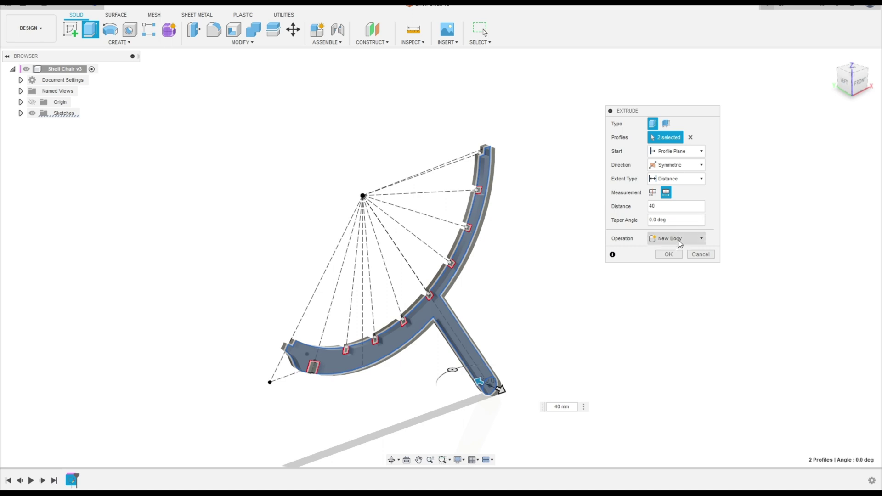
pyautogui.click(668, 255)
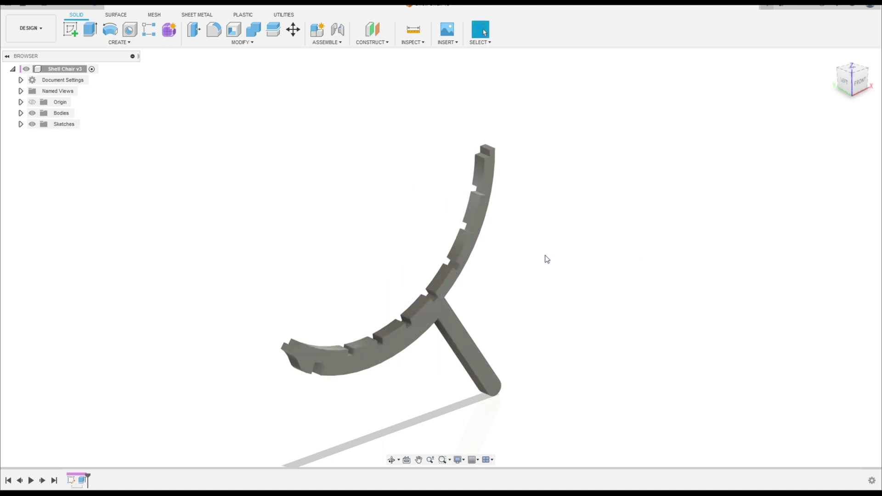
pyautogui.keyDown('shift'); pyautogui.moveTo(547, 256); pyautogui.dragTo(520, 232, button='middle'); pyautogui.keyUp('shift')
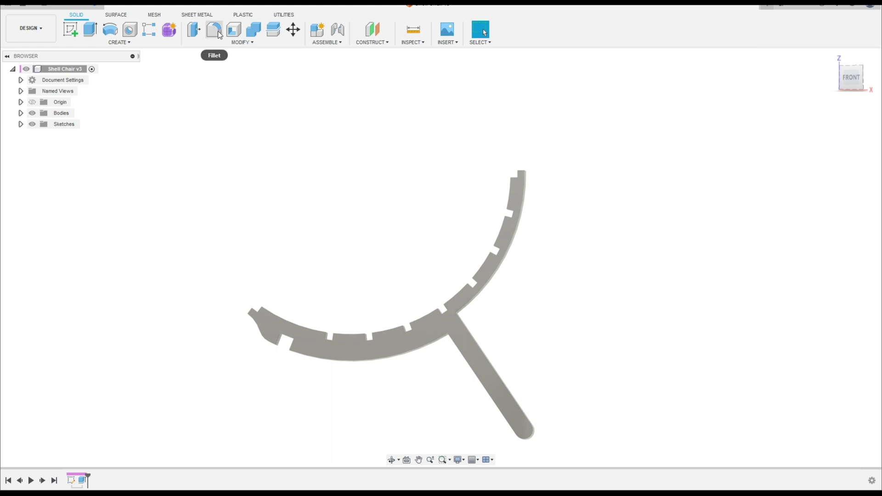
# Fillet the two inner leg-to-seat junction edges with a 100 mm radius.
pyautogui.click(214, 30)
pyautogui.keyDown('shift'); pyautogui.moveTo(448, 300); pyautogui.dragTo(443, 359, button='middle'); pyautogui.keyUp('shift')
pyautogui.click(434, 302)
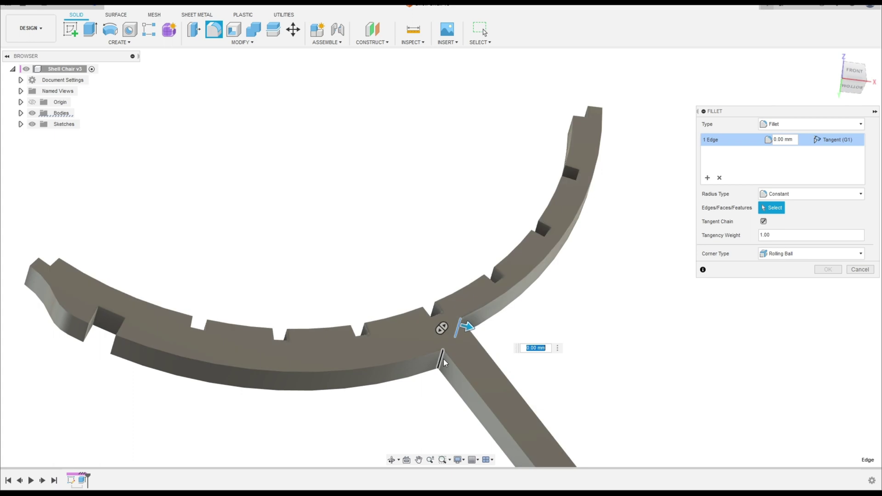
pyautogui.click(442, 359)
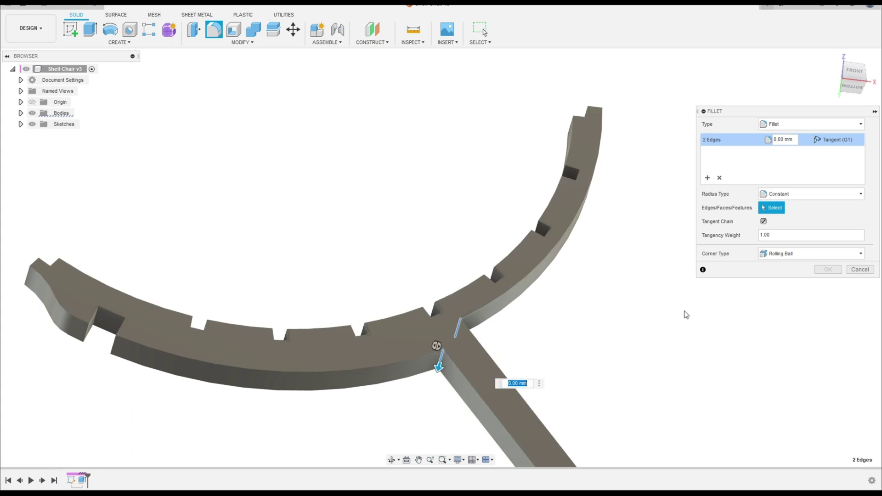
pyautogui.press('Return')
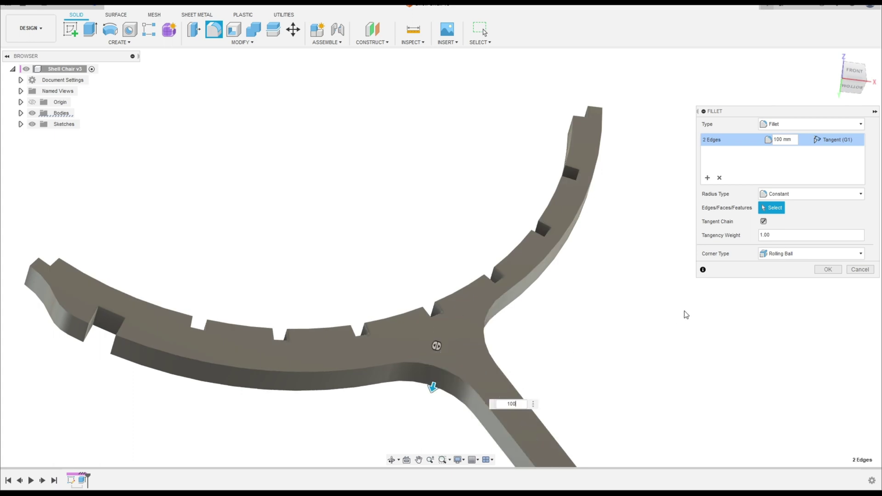
pyautogui.scroll(-3, 385, 313)
pyautogui.keyDown('shift'); pyautogui.moveTo(374, 290); pyautogui.dragTo(389, 322, button='middle'); pyautogui.keyUp('shift')
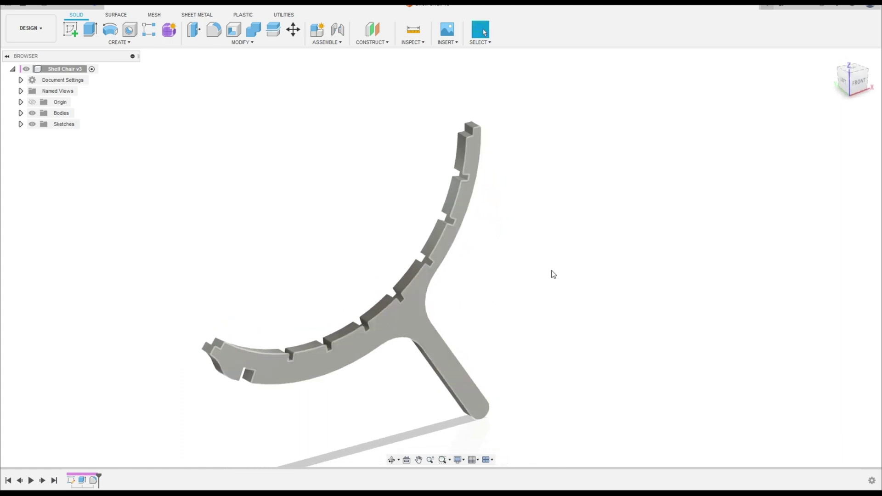
# Apply the Cherry appearance from In This Design to the whole body, then close the Appearance panel.
pyautogui.press('a')
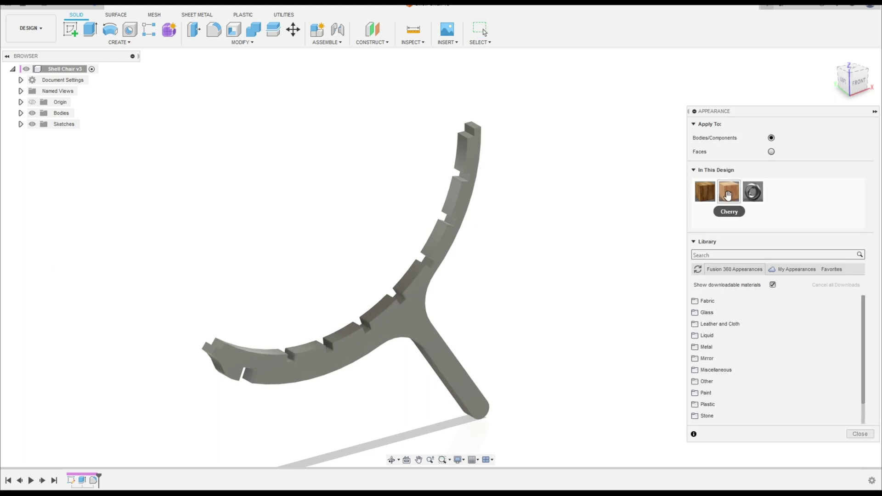
pyautogui.moveTo(727, 197); pyautogui.dragTo(407, 319)
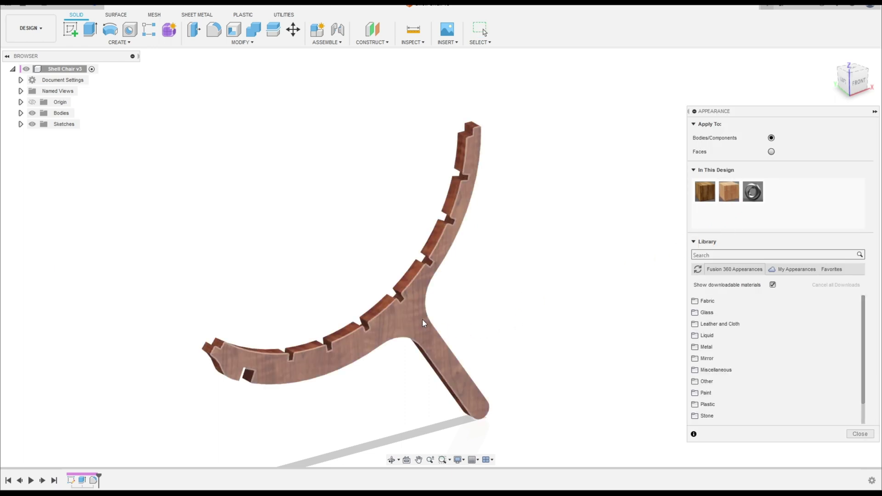
pyautogui.scroll(-2, 709, 413)
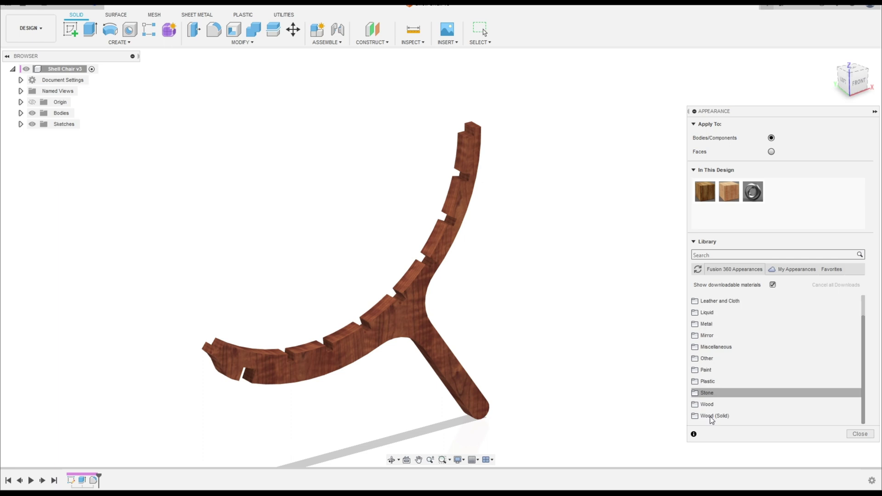
pyautogui.click(705, 405)
pyautogui.scroll(-3, 706, 407)
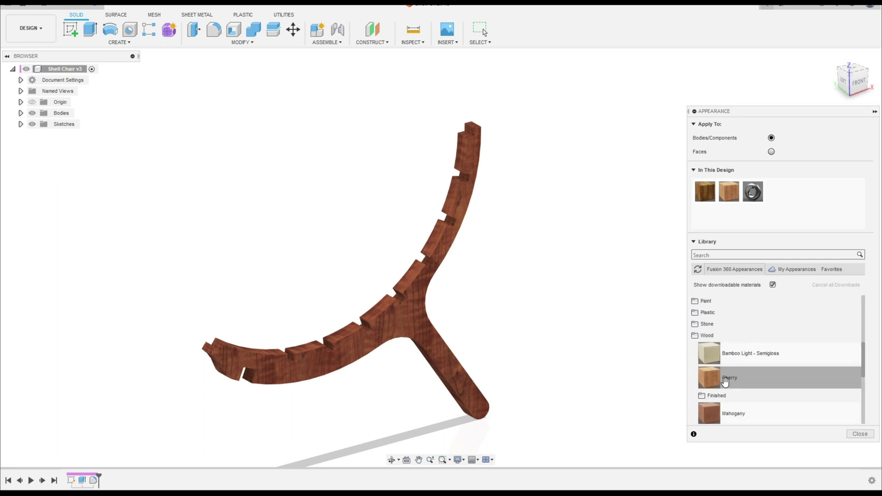
pyautogui.click(710, 335)
pyautogui.scroll(3, 721, 352)
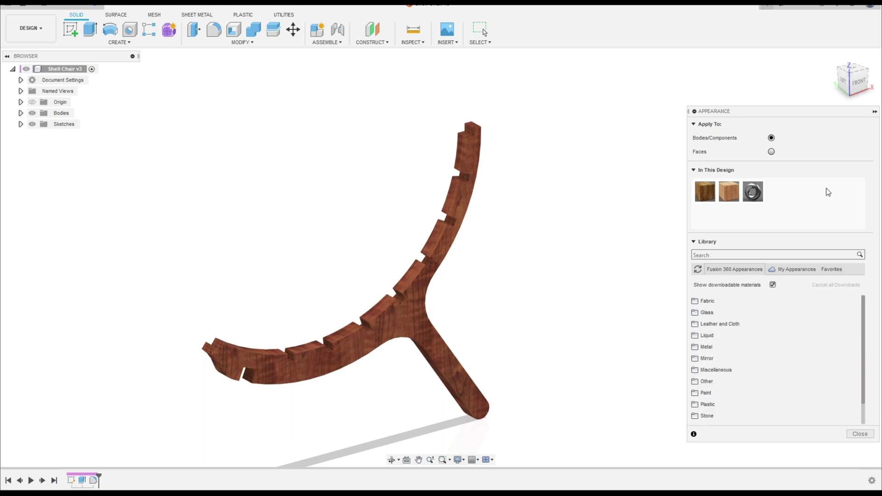
pyautogui.click(874, 112)
pyautogui.moveTo(511, 312); pyautogui.dragTo(571, 270, button='middle')
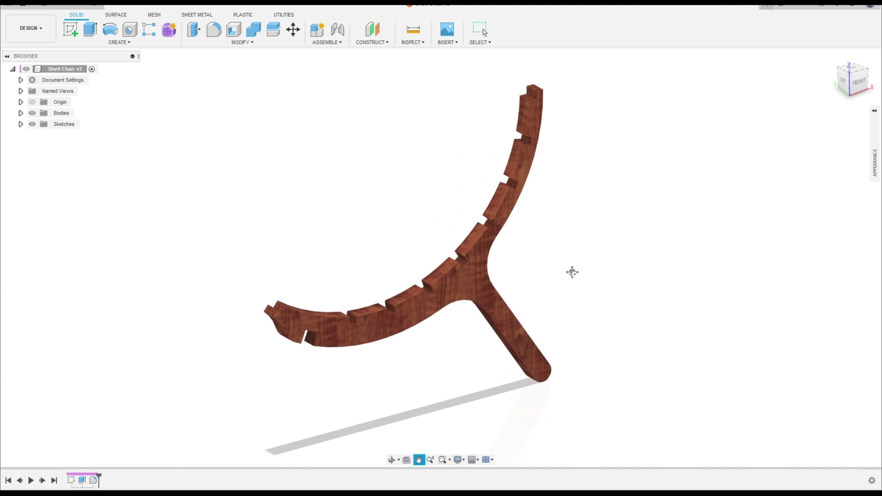
pyautogui.scroll(-2, 541, 295)
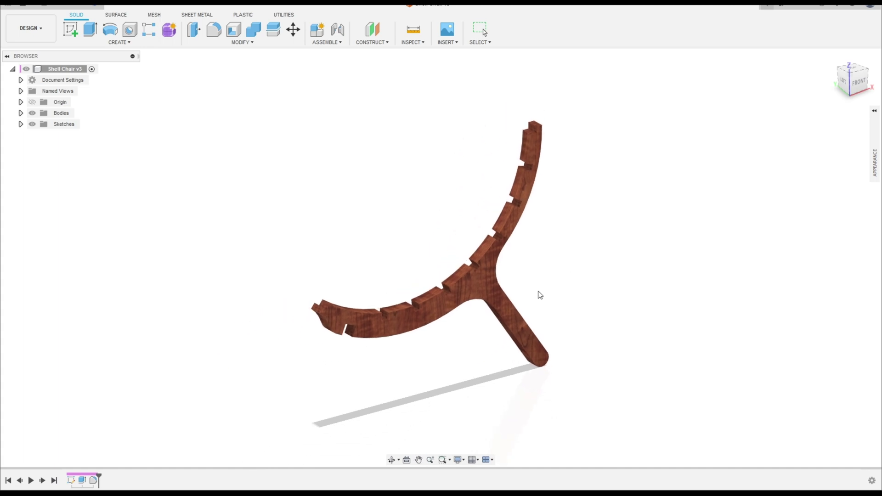
# Convert Body3 into a component with Create Components from Bodies.
pyautogui.click(21, 113)
pyautogui.click(70, 127)
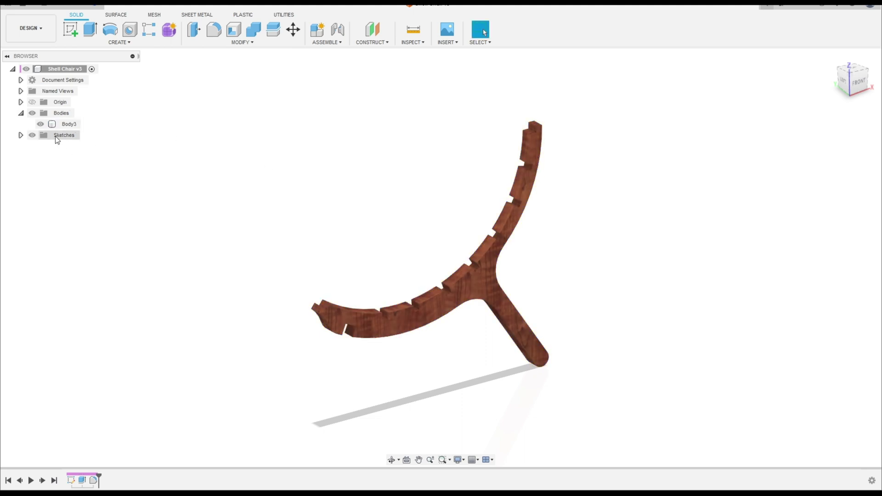
pyautogui.rightClick(67, 124)
pyautogui.click(110, 154)
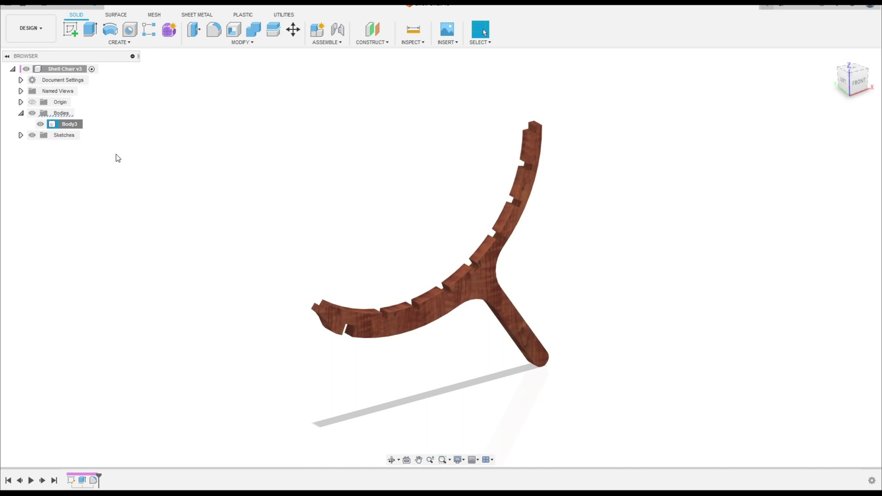
# Rename the new component Component2:1 to 'Base - Chair'.
pyautogui.rightClick(65, 127)
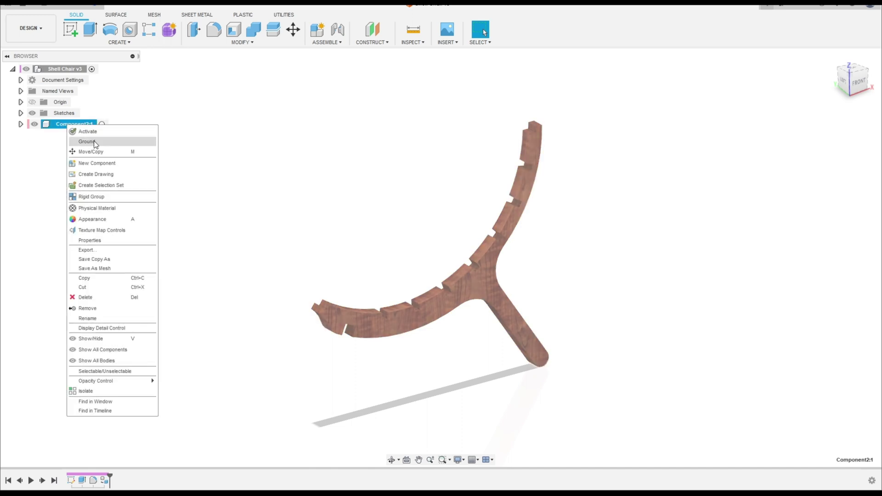
pyautogui.click(98, 317)
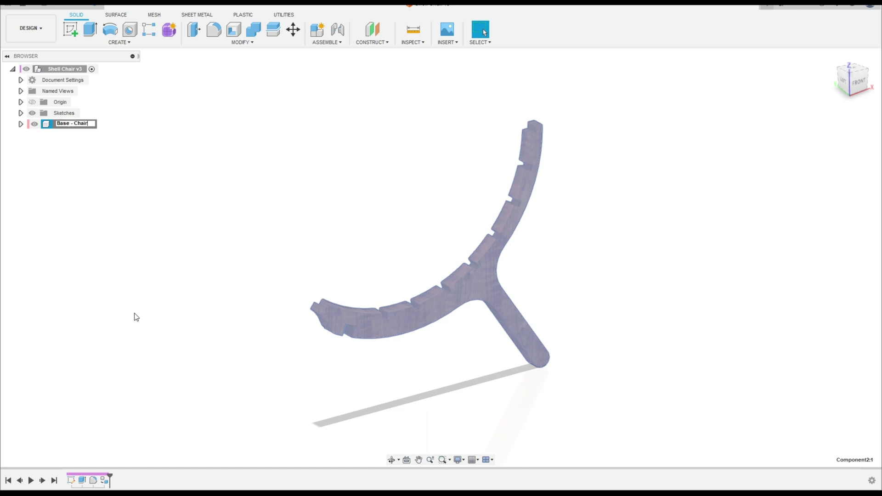
pyautogui.press('Return')
pyautogui.click(270, 239)
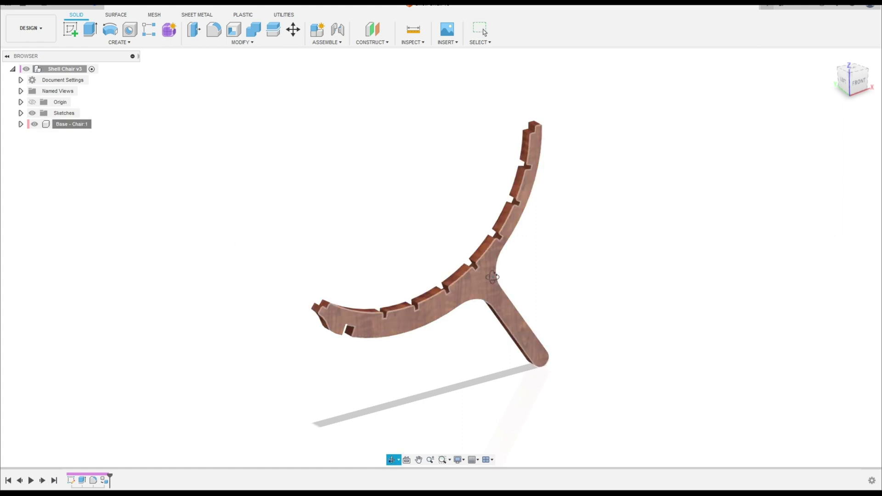
pyautogui.keyDown('shift'); pyautogui.moveTo(270, 238); pyautogui.dragTo(210, 285, button='middle'); pyautogui.keyUp('shift')
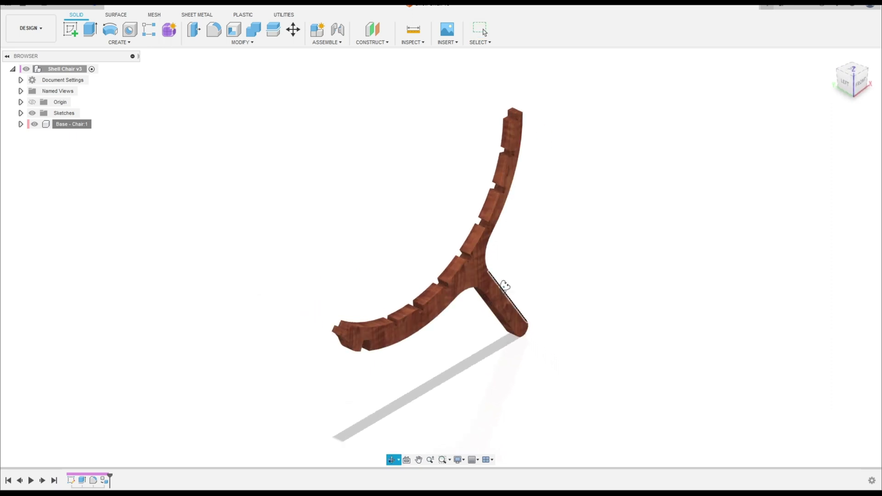
pyautogui.keyDown('shift'); pyautogui.moveTo(504, 285); pyautogui.dragTo(179, 278, button='middle'); pyautogui.keyUp('shift')
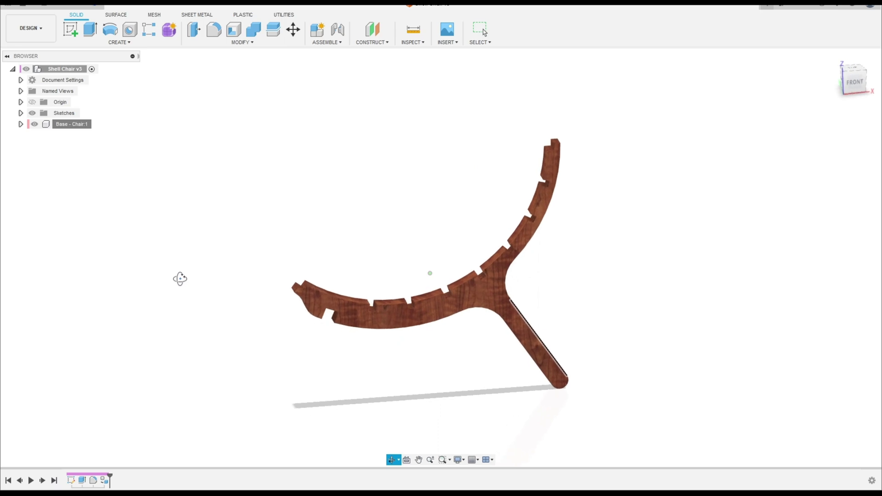